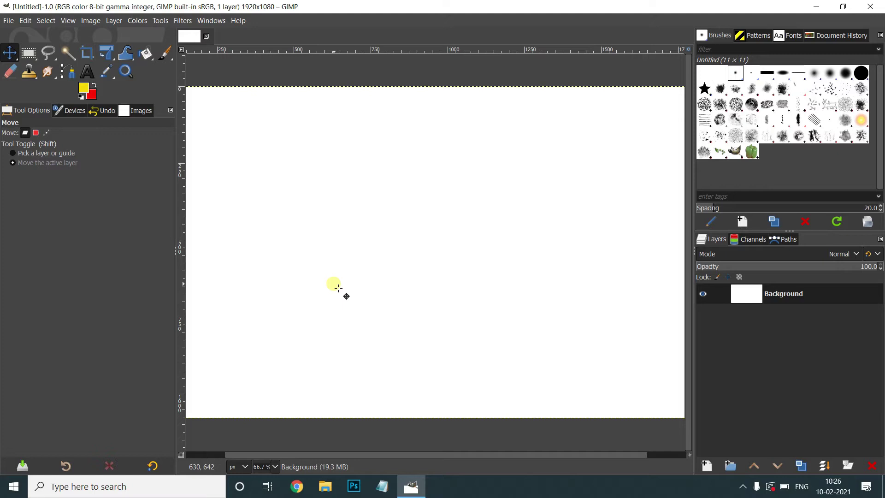
Show the freehand selection tools in the lasso group on the blank 1920×1080 canvas.
{"action": "left_click", "coordinate": [55, 63]}
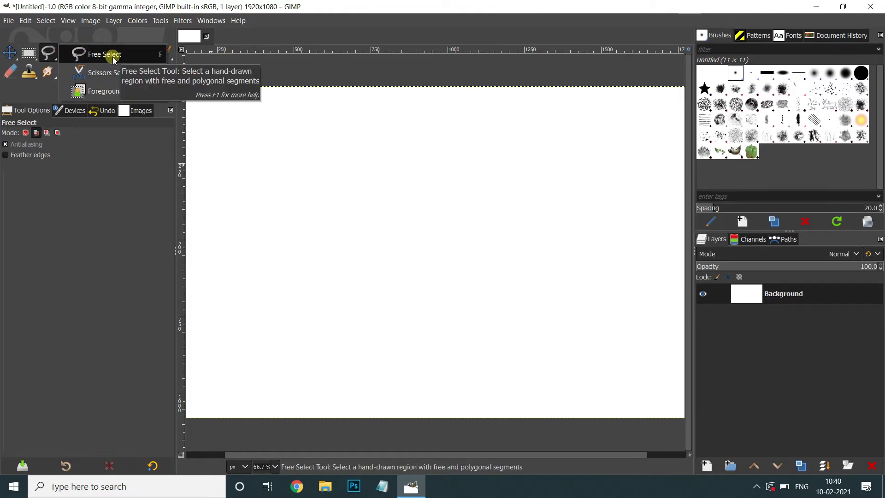
Switch to Rectangle Select and look over the Rectangle and Ellipse Select variants.
{"action": "left_click", "coordinate": [111, 56]}
{"action": "mouse_move", "coordinate": [48, 53]}
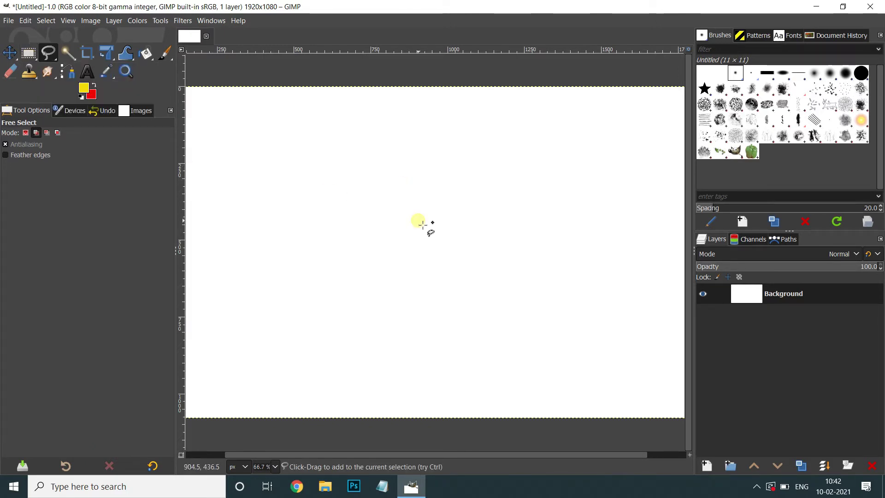
{"action": "left_click", "coordinate": [29, 53]}
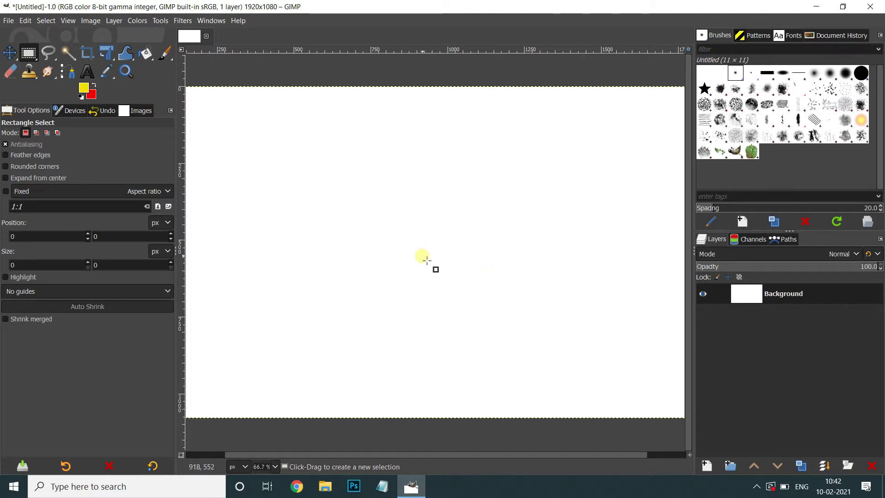
{"action": "right_click", "coordinate": [28, 53]}
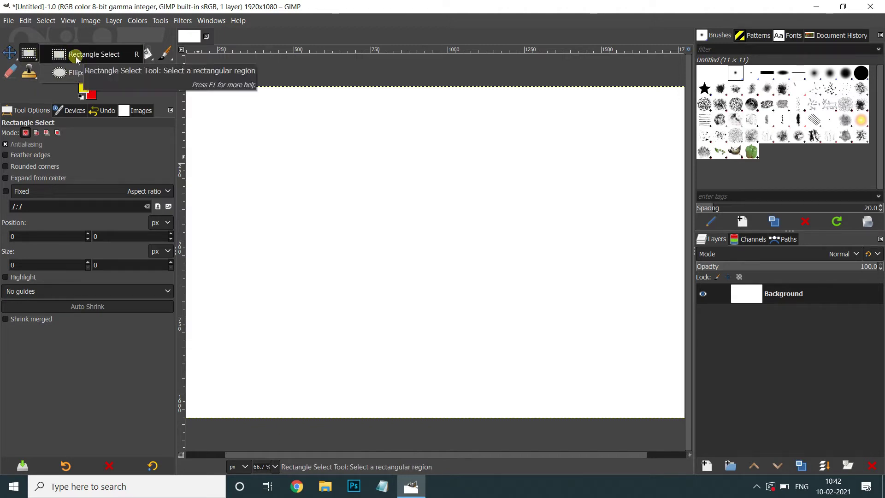
{"action": "left_click", "coordinate": [76, 56]}
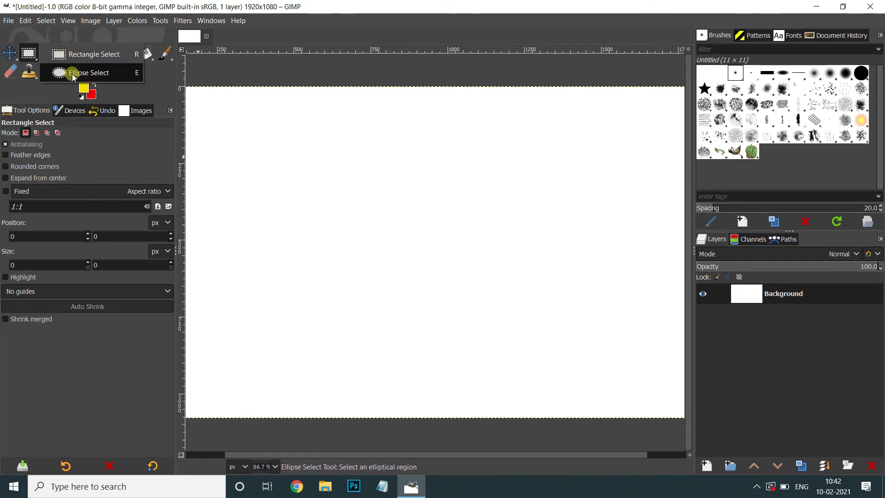
{"action": "mouse_move", "coordinate": [48, 54]}
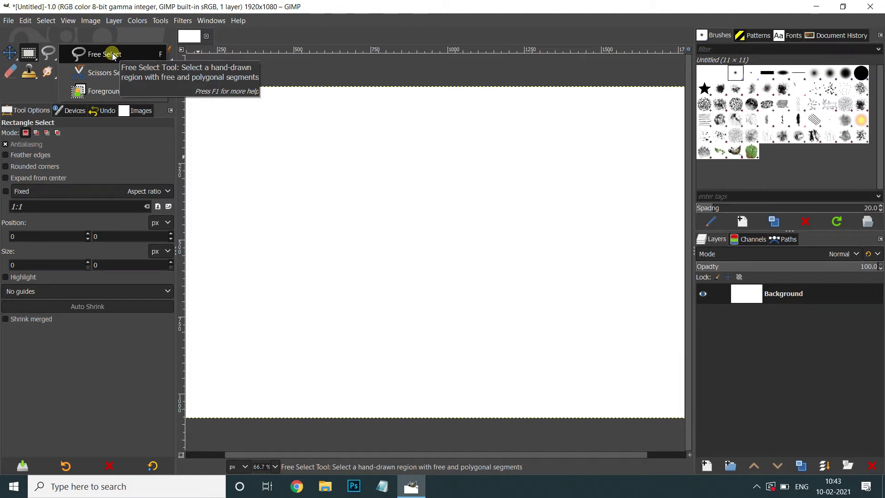
Draw a closed freehand blob selection near the top of the canvas with Free Select.
{"action": "left_click", "coordinate": [113, 56]}
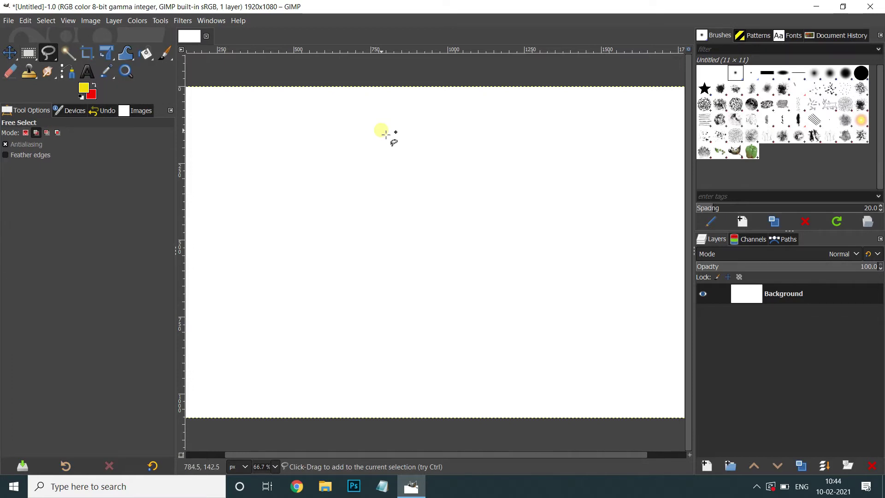
{"action": "left_click", "coordinate": [385, 134]}
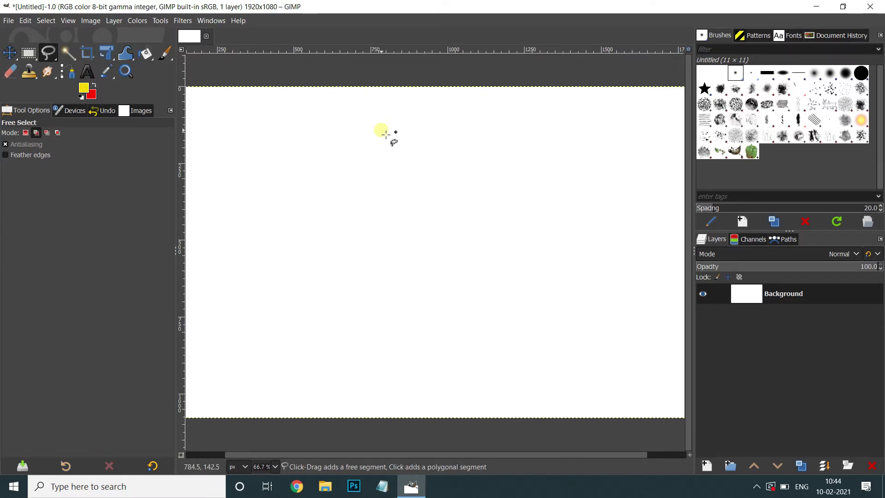
{"action": "mouse_move", "coordinate": [386, 134]}
{"action": "left_mouse_down"}
{"action": "mouse_move", "coordinate": [411, 235]}
{"action": "mouse_move", "coordinate": [393, 290]}
{"action": "mouse_move", "coordinate": [306, 281]}
{"action": "mouse_move", "coordinate": [278, 221]}
{"action": "mouse_move", "coordinate": [286, 189]}
{"action": "mouse_move", "coordinate": [323, 146]}
{"action": "mouse_move", "coordinate": [385, 132]}
{"action": "left_mouse_up"}
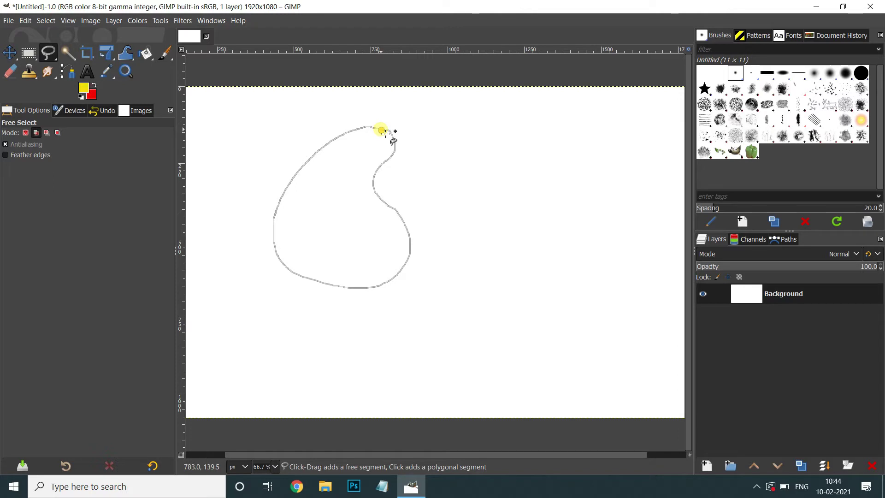
{"action": "left_click_drag", "start_coordinate": [385, 132], "coordinate": [381, 130]}
{"action": "key", "text": "Return"}
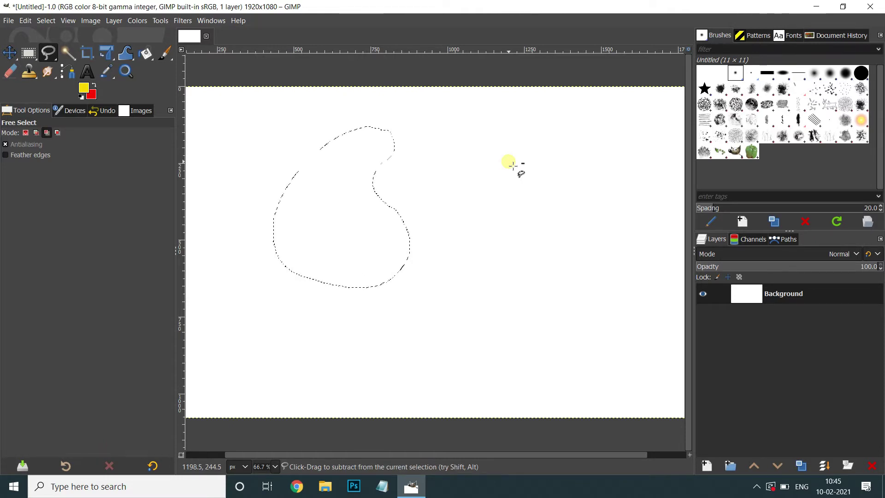
Fill the blob yellow, then red, deselect it, and undo back to a blank canvas.
{"action": "key", "text": "ctrl+comma"}
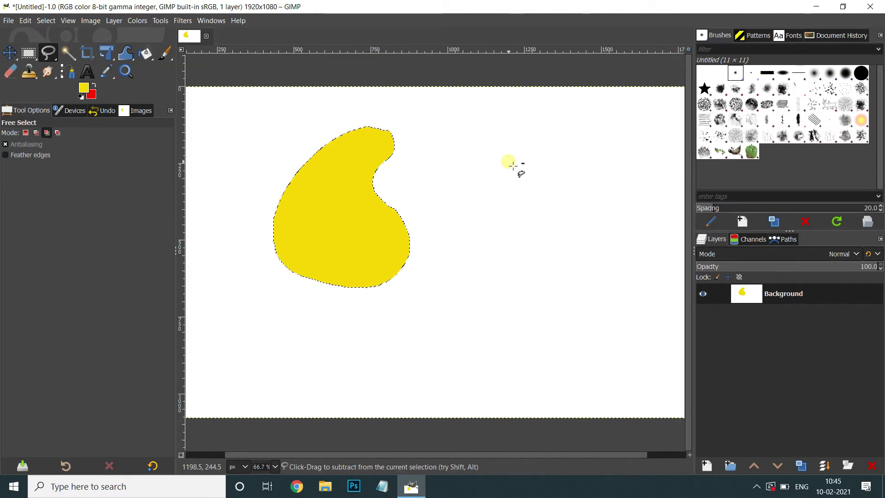
{"action": "key", "text": "ctrl+period"}
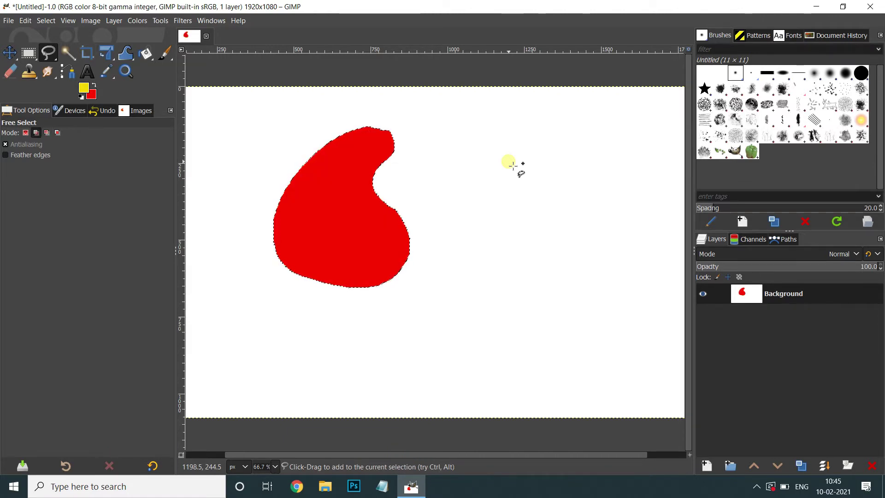
{"action": "key", "text": "ctrl+shift+a"}
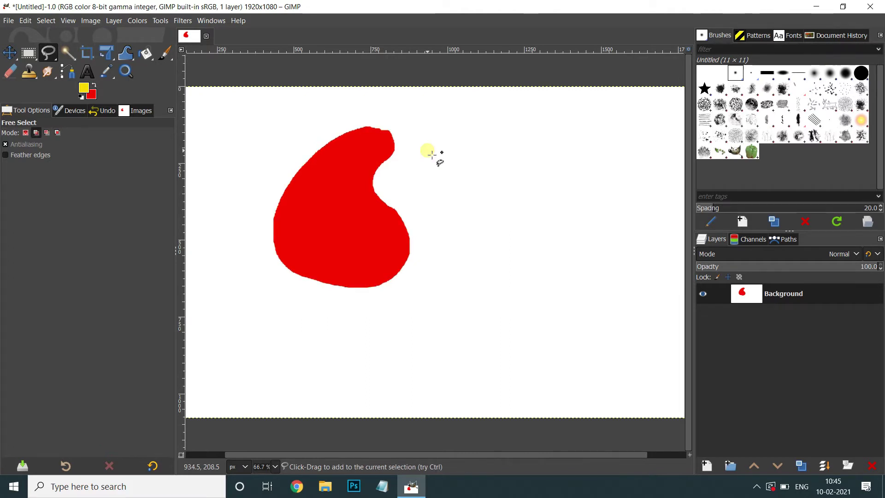
{"action": "key", "text": "ctrl"}
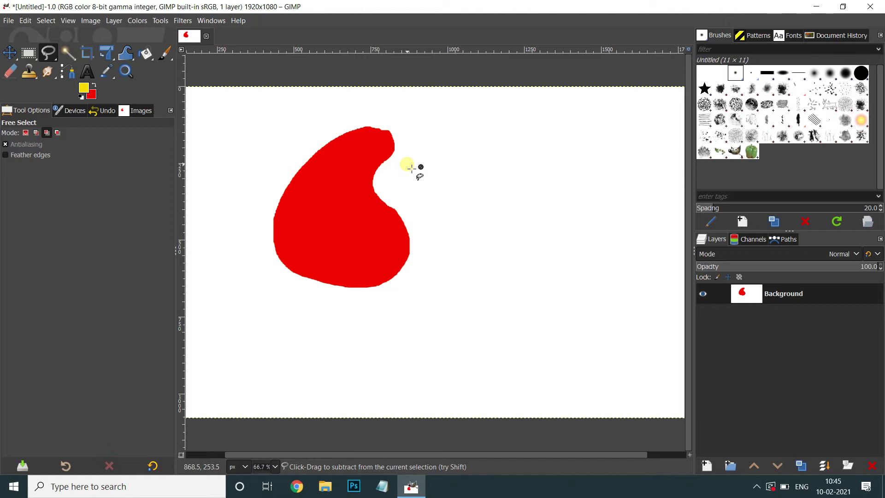
{"action": "key", "text": "ctrl+z"}
{"action": "key", "text": "ctrl+z"}
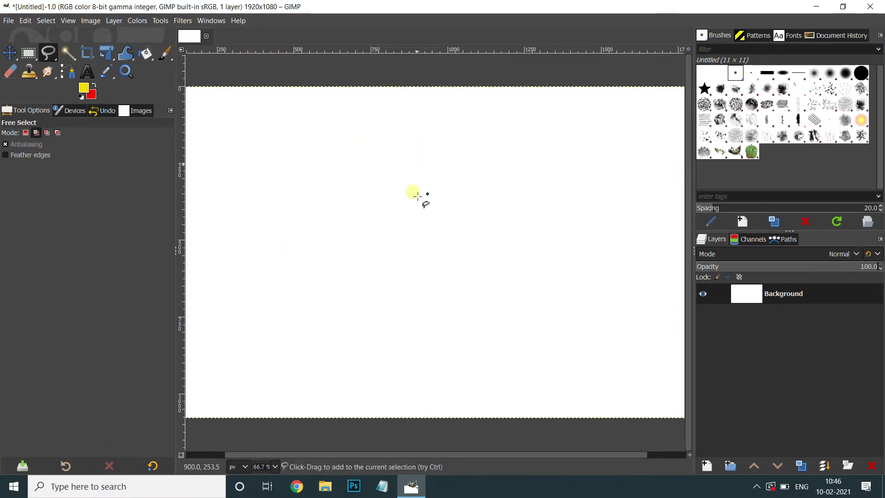
{"action": "left_click_drag", "start_coordinate": [394, 235], "coordinate": [568, 286]}
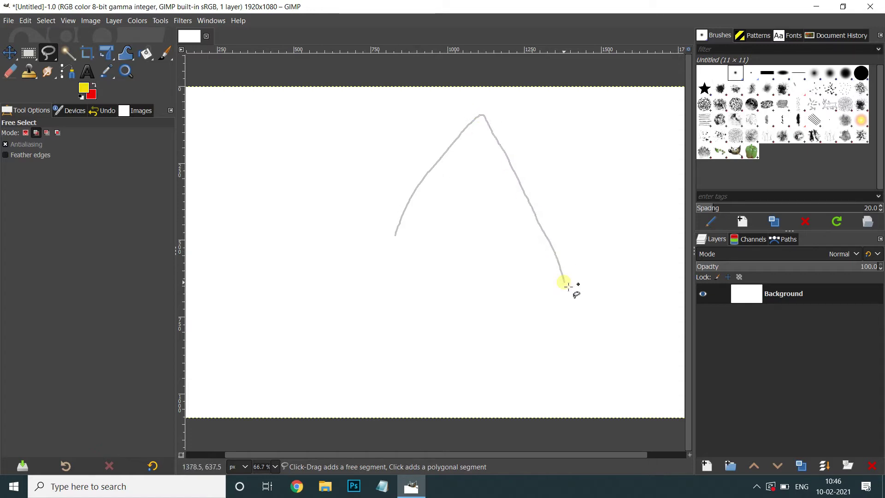
{"action": "mouse_move", "coordinate": [567, 286]}
{"action": "left_mouse_down"}
{"action": "mouse_move", "coordinate": [441, 251]}
{"action": "mouse_move", "coordinate": [408, 353]}
{"action": "mouse_move", "coordinate": [300, 347]}
{"action": "mouse_move", "coordinate": [245, 300]}
{"action": "mouse_move", "coordinate": [318, 297]}
{"action": "left_mouse_up"}
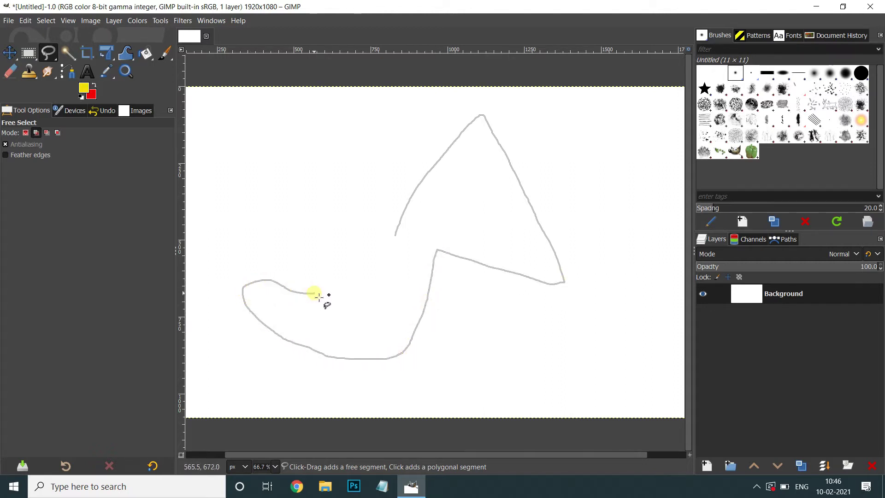
{"action": "key", "text": "shift"}
{"action": "key", "text": "Return"}
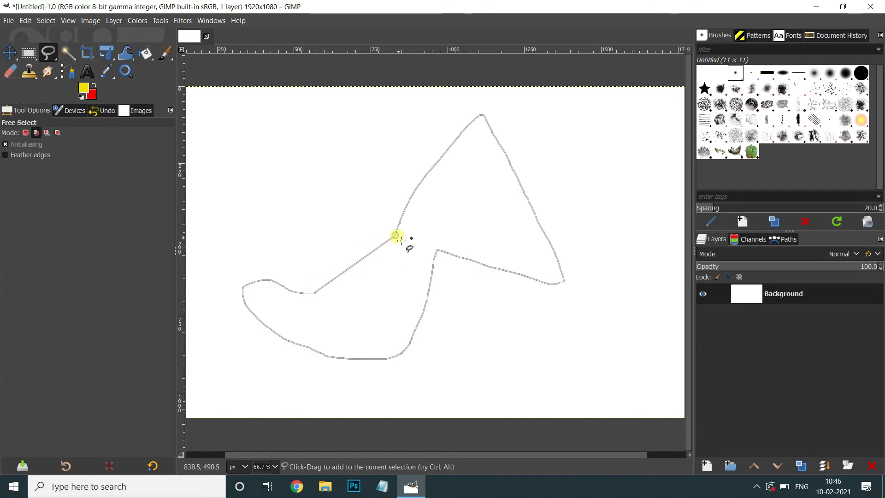
{"action": "left_click", "coordinate": [423, 252]}
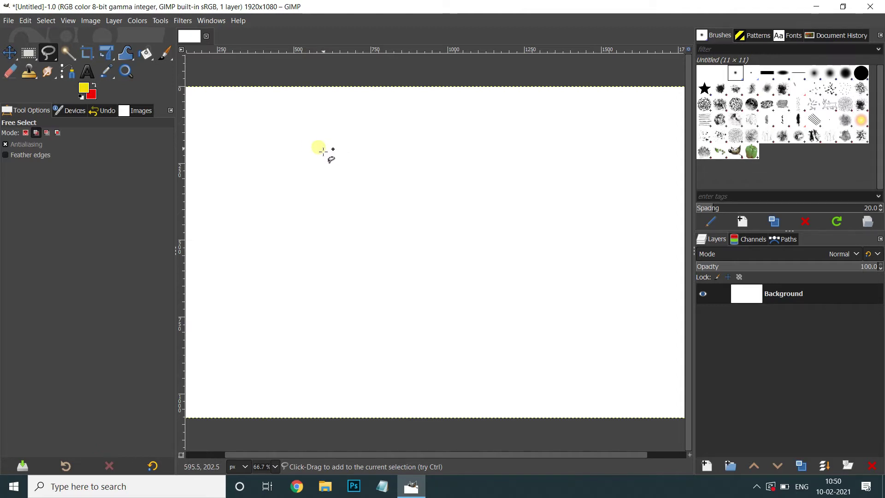
Draw a four-corner polygon selection and pull its right and top corners into a notch.
{"action": "left_click", "coordinate": [298, 134]}
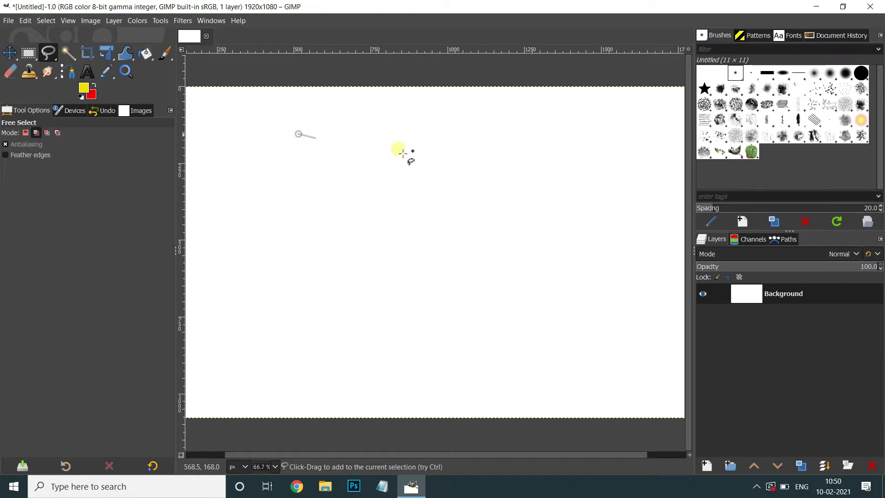
{"action": "left_click", "coordinate": [506, 203]}
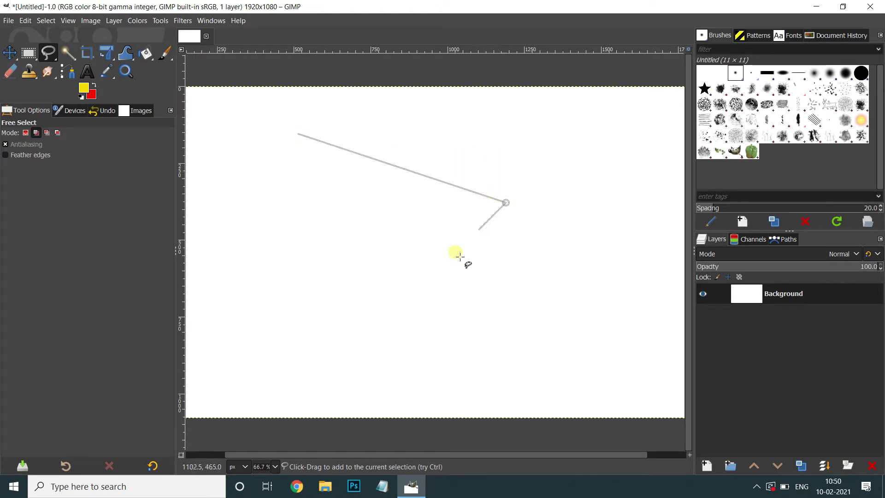
{"action": "left_click", "coordinate": [385, 341]}
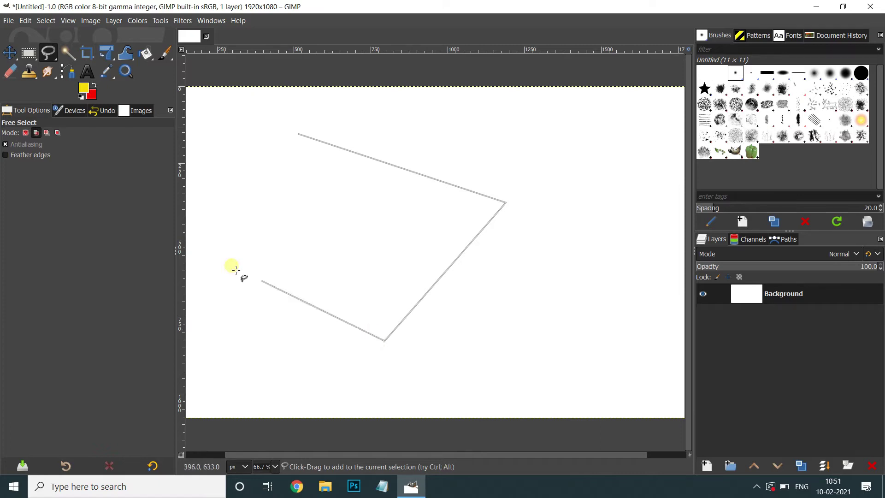
{"action": "left_click", "coordinate": [221, 264]}
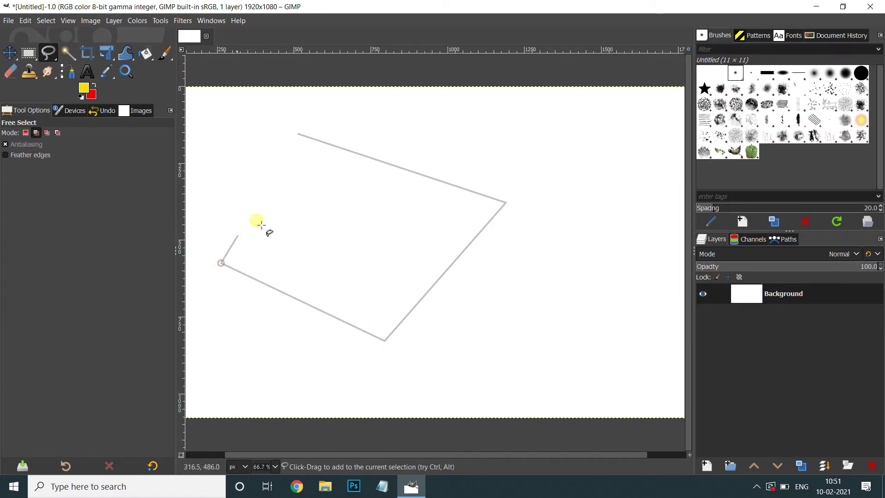
{"action": "left_click", "coordinate": [298, 135]}
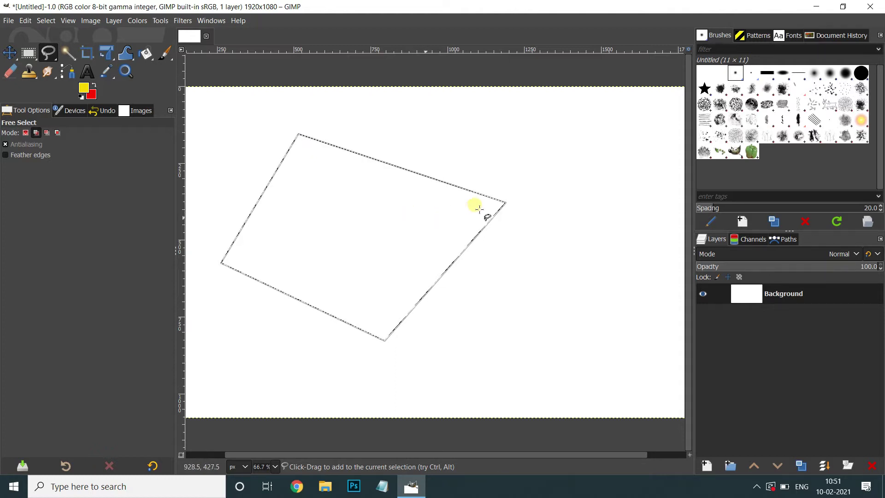
{"action": "left_click_drag", "start_coordinate": [506, 203], "coordinate": [268, 244]}
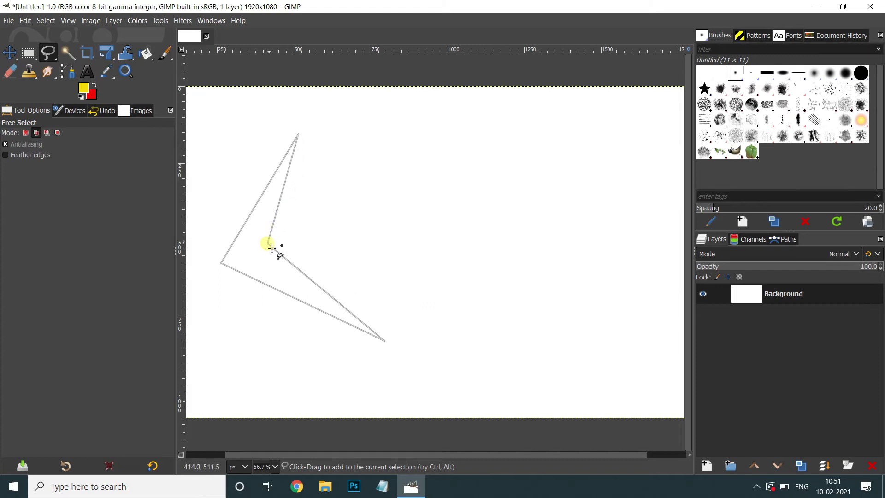
{"action": "left_click_drag", "start_coordinate": [299, 135], "coordinate": [342, 132]}
{"action": "key", "text": "Return"}
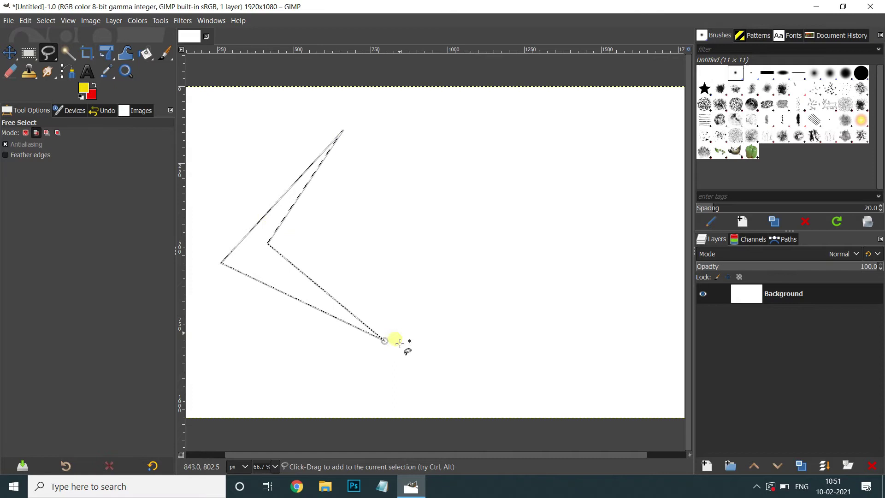
Reshape the bottom and left corners, fill the lightning shape yellow, then undo.
{"action": "left_click_drag", "start_coordinate": [383, 341], "coordinate": [432, 290]}
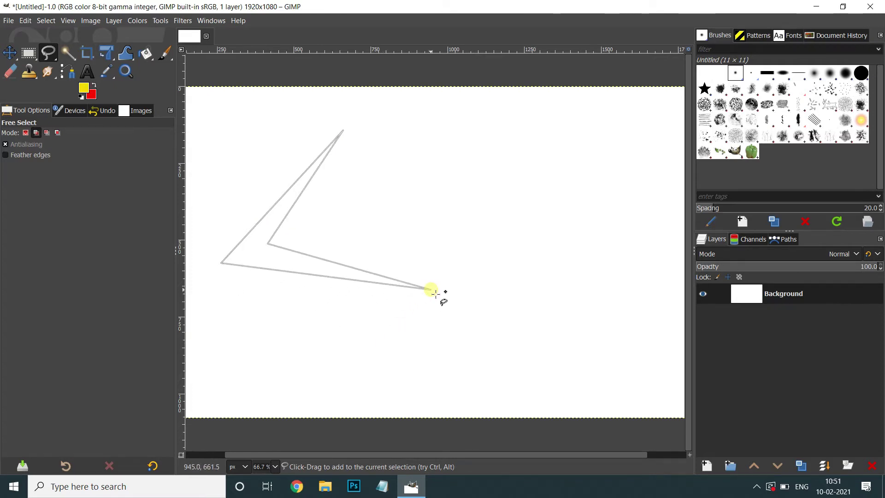
{"action": "left_click_drag", "start_coordinate": [223, 265], "coordinate": [204, 273]}
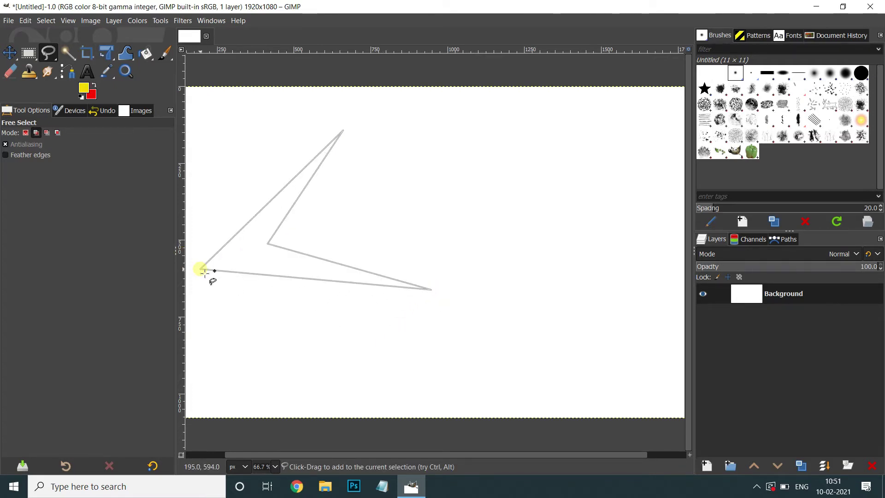
{"action": "key", "text": "Return"}
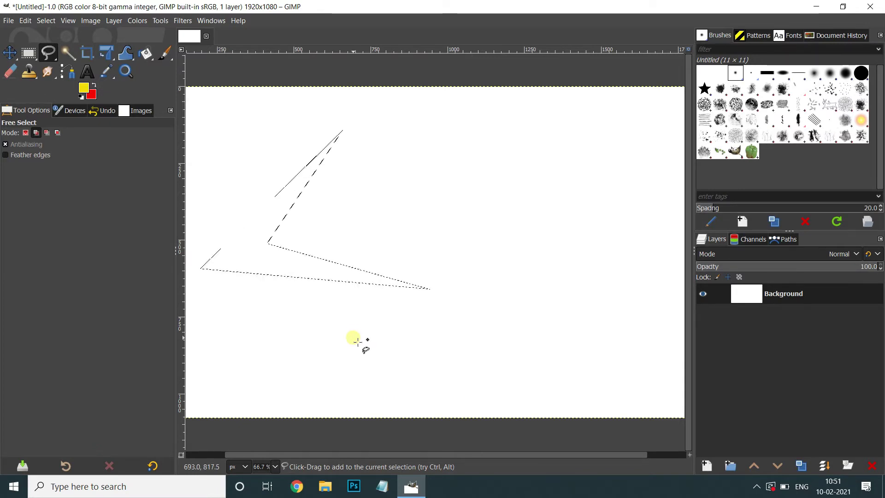
{"action": "key", "text": "ctrl+comma"}
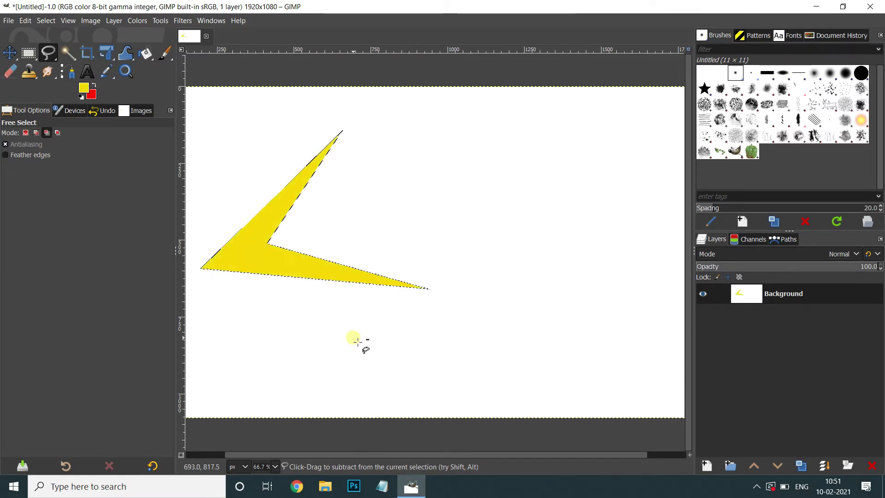
{"action": "key", "text": "ctrl"}
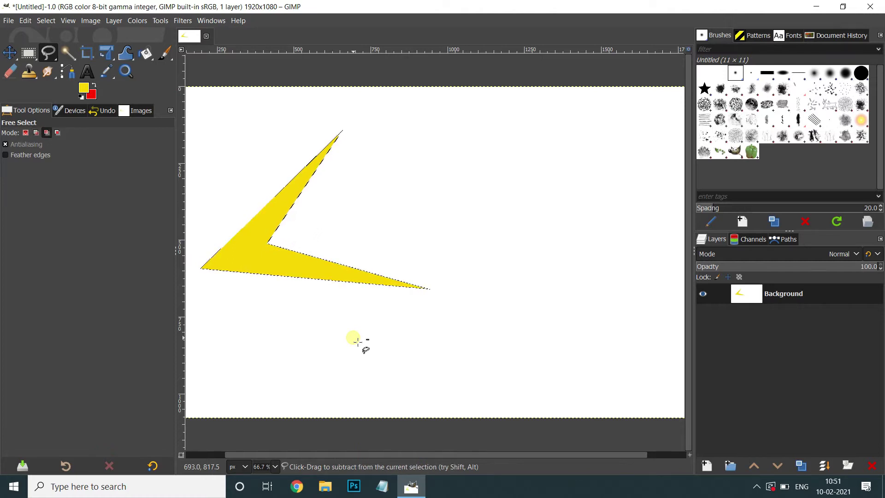
{"action": "key", "text": "ctrl+z"}
{"action": "key", "text": "ctrl+z"}
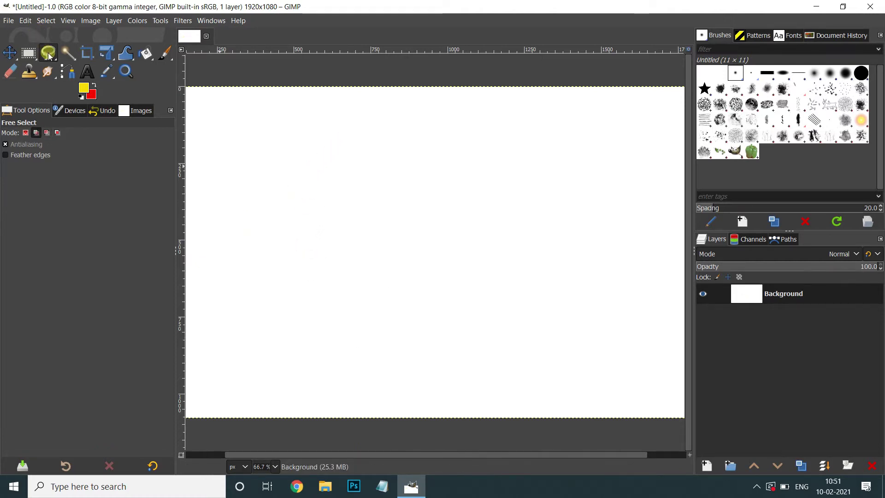
{"action": "left_click", "coordinate": [48, 54]}
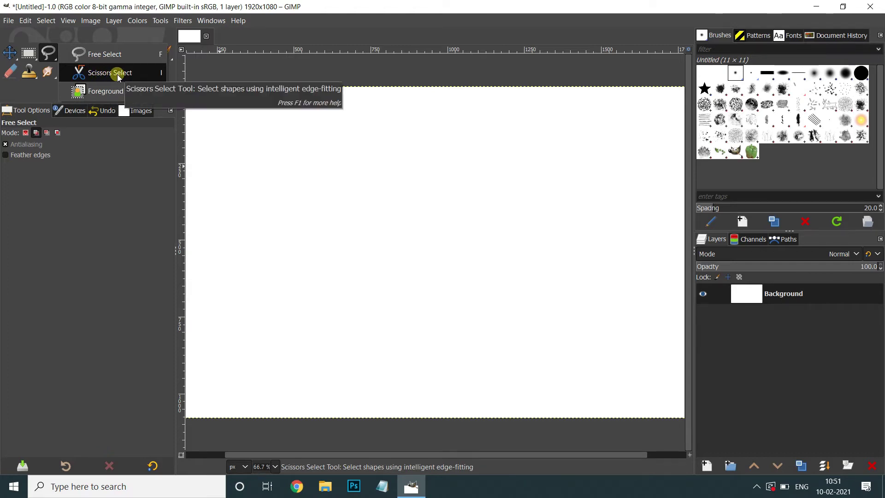
{"action": "left_click", "coordinate": [118, 78]}
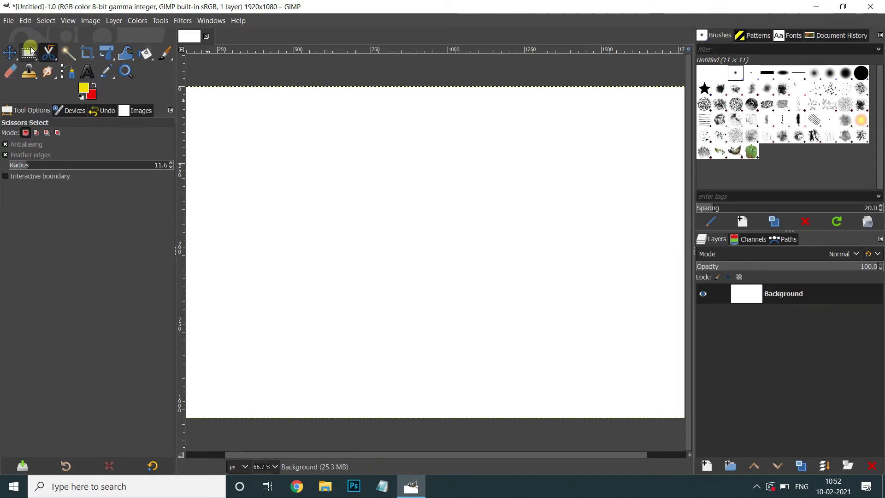
{"action": "left_click", "coordinate": [49, 54]}
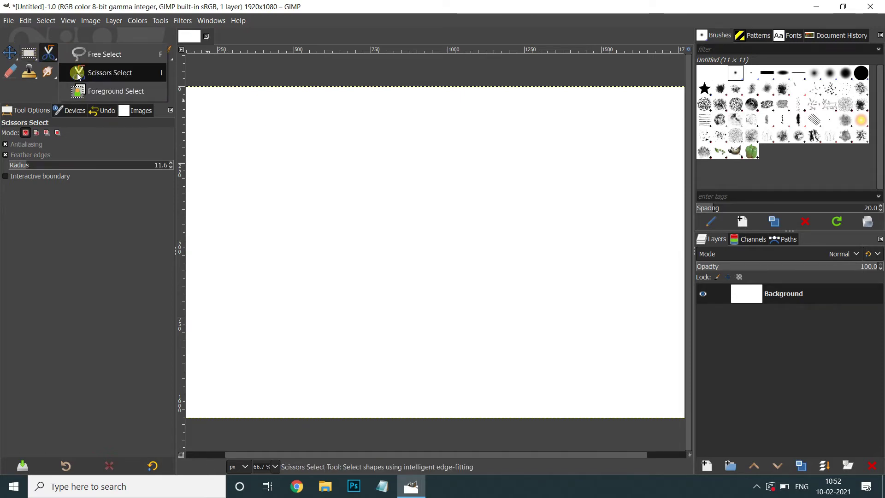
{"action": "left_click", "coordinate": [48, 48]}
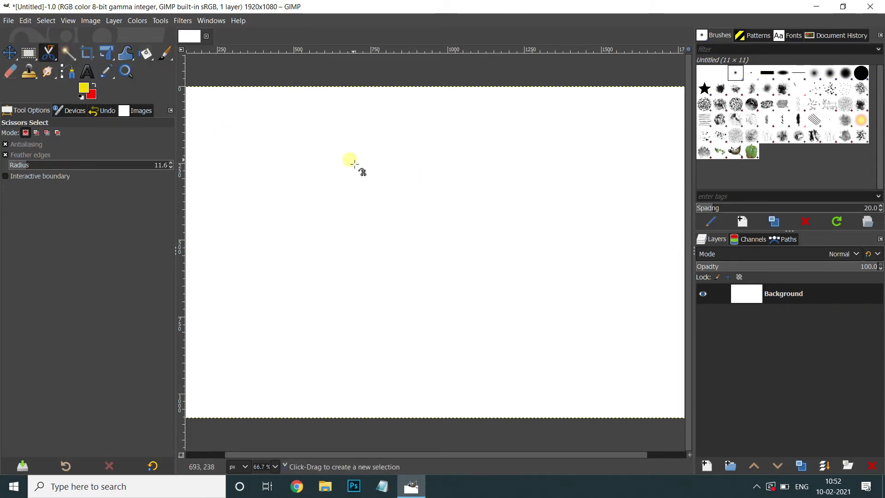
{"action": "left_click", "coordinate": [333, 153]}
{"action": "left_click", "coordinate": [449, 162]}
{"action": "left_click", "coordinate": [432, 213]}
{"action": "left_click", "coordinate": [386, 241]}
{"action": "left_click", "coordinate": [356, 238]}
{"action": "left_click", "coordinate": [318, 222]}
{"action": "left_click", "coordinate": [320, 200]}
{"action": "left_click", "coordinate": [302, 183]}
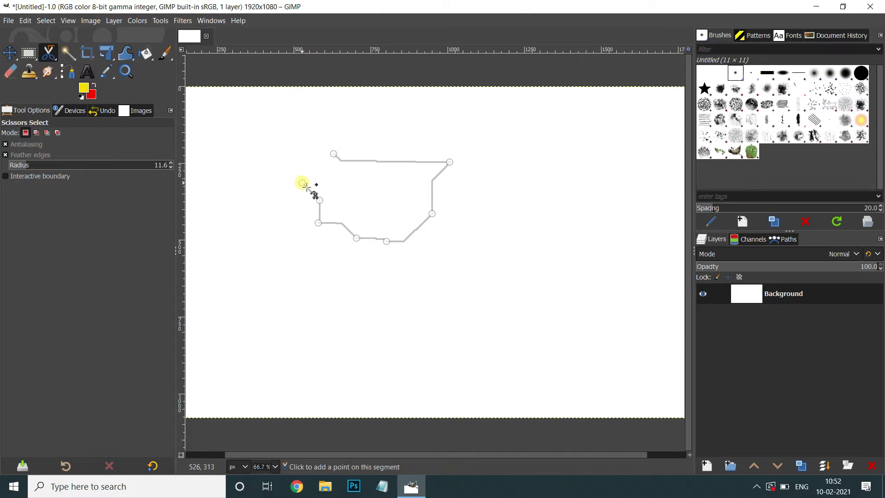
{"action": "left_click", "coordinate": [48, 52]}
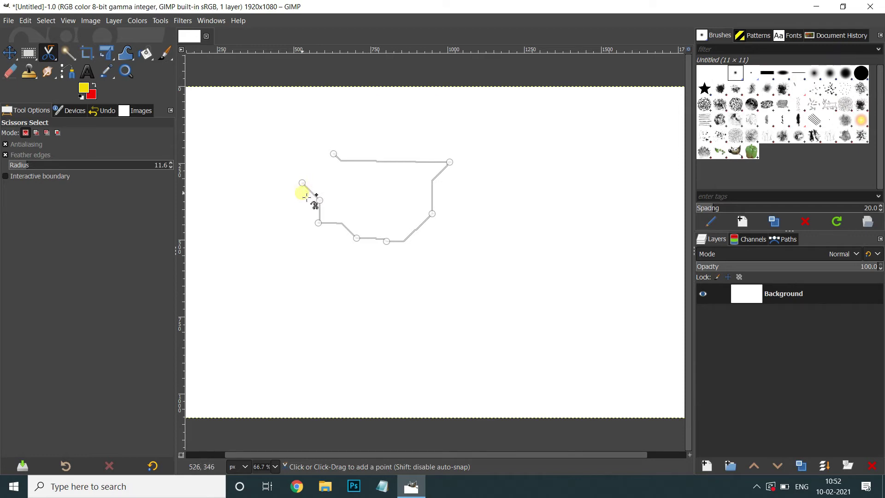
{"action": "key", "text": "ctrl"}
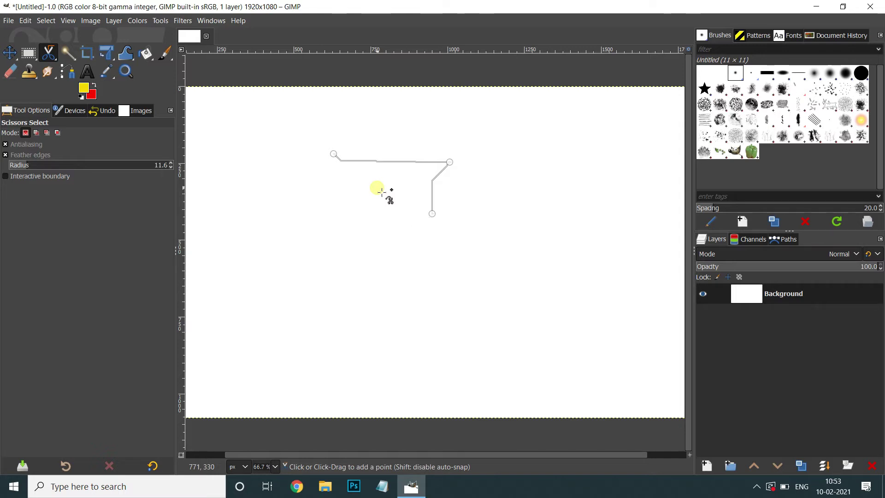
{"action": "key", "text": "ctrl+z"}
{"action": "left_click", "coordinate": [438, 193]}
{"action": "left_click", "coordinate": [456, 239]}
{"action": "left_click", "coordinate": [349, 243]}
{"action": "left_click", "coordinate": [272, 198]}
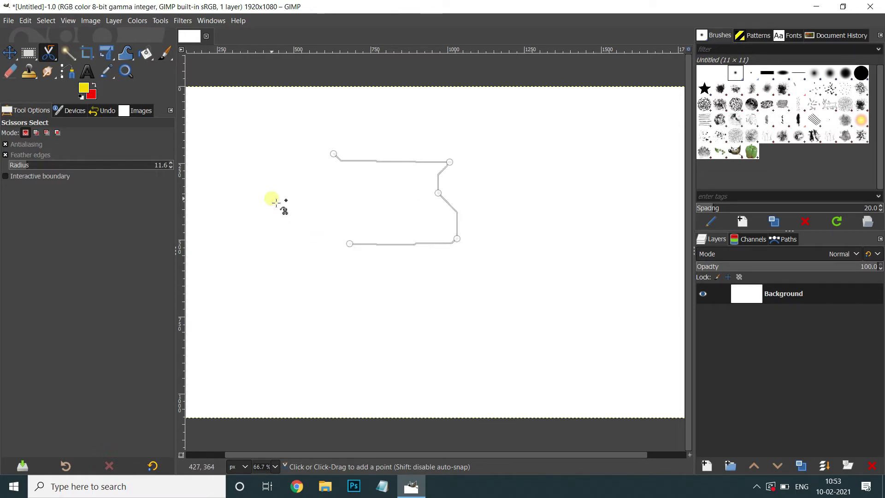
{"action": "left_click", "coordinate": [333, 154]}
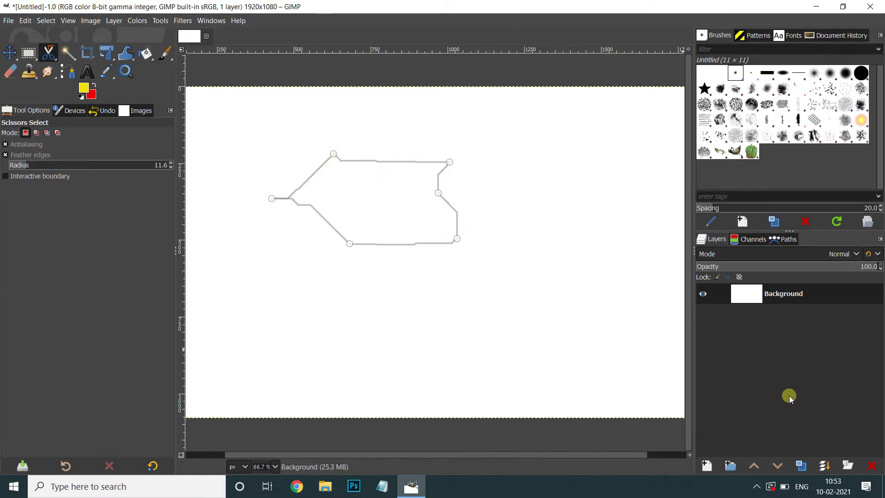
{"action": "key", "text": "Return"}
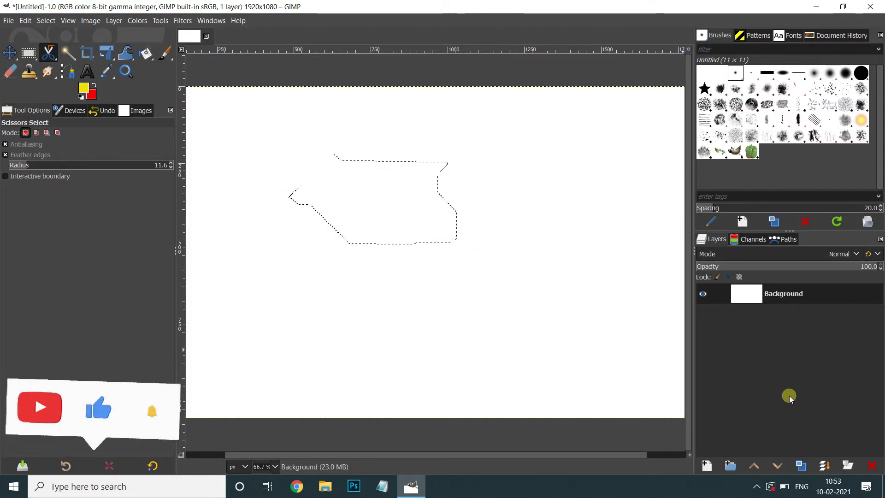
{"action": "key", "text": "ctrl+comma"}
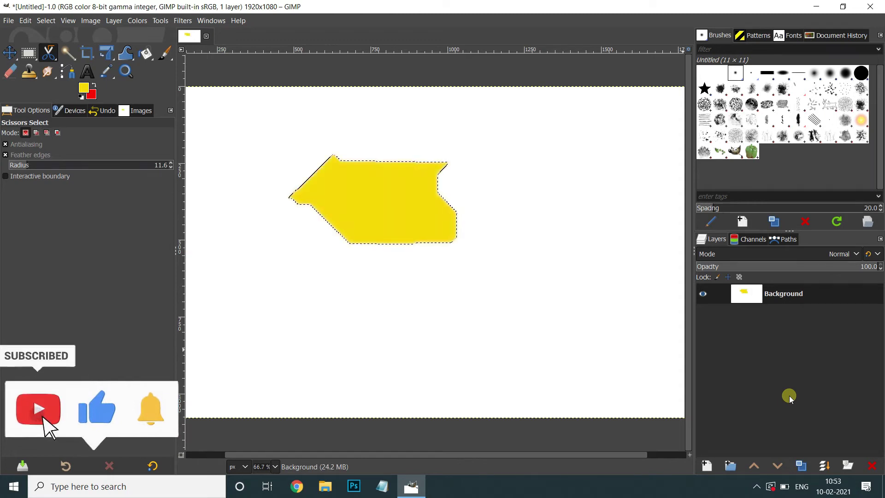
{"action": "key", "text": "ctrl+z"}
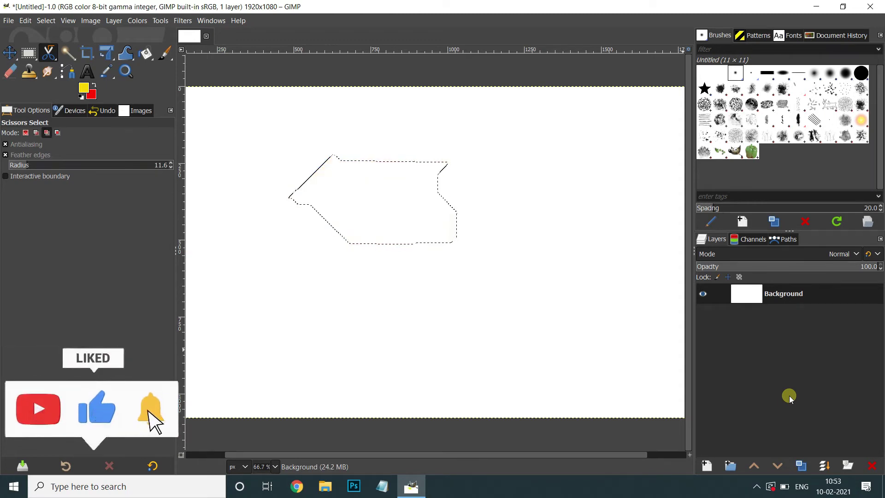
{"action": "key", "text": "ctrl+shift+a"}
{"action": "left_click", "coordinate": [51, 55]}
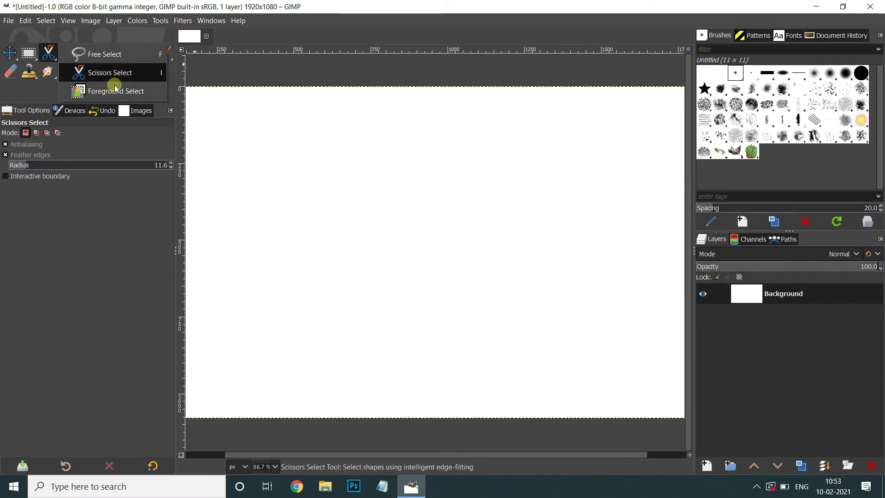
{"action": "left_click", "coordinate": [104, 54]}
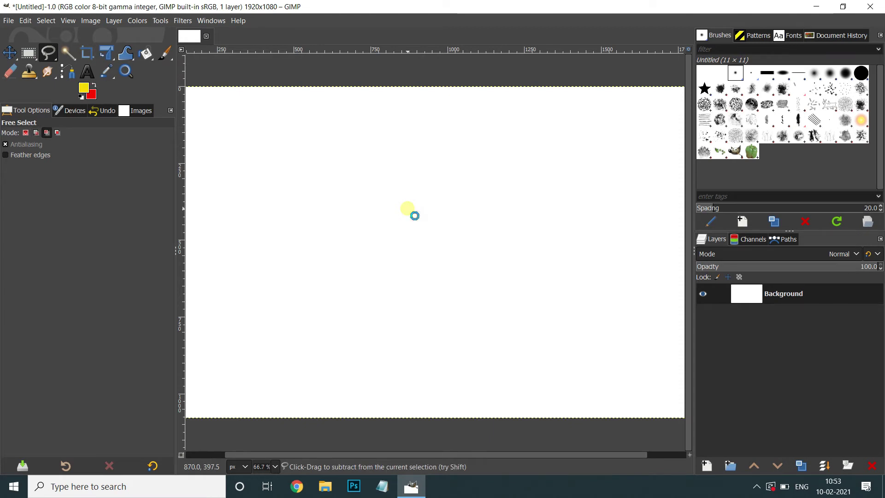
{"action": "key", "text": "ctrl+o"}
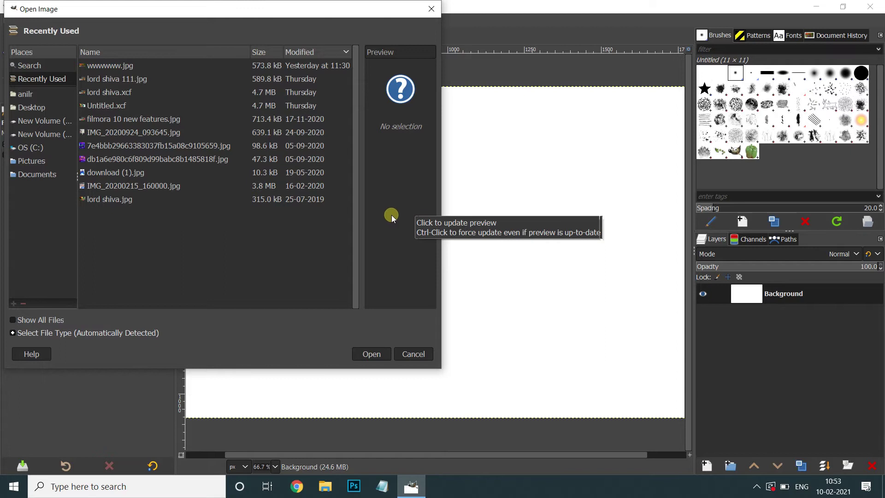
Open prabhas.jpg from the Desktop and return to the Free Select tool.
{"action": "left_click", "coordinate": [39, 106]}
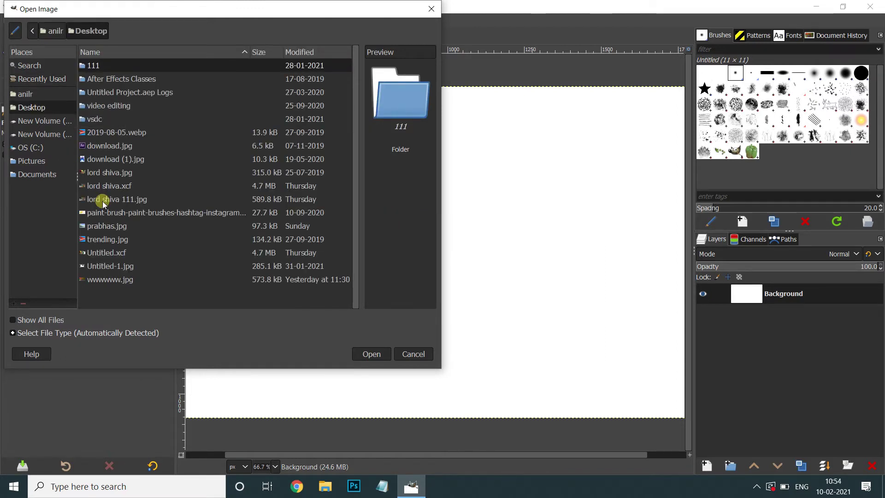
{"action": "left_click", "coordinate": [115, 225]}
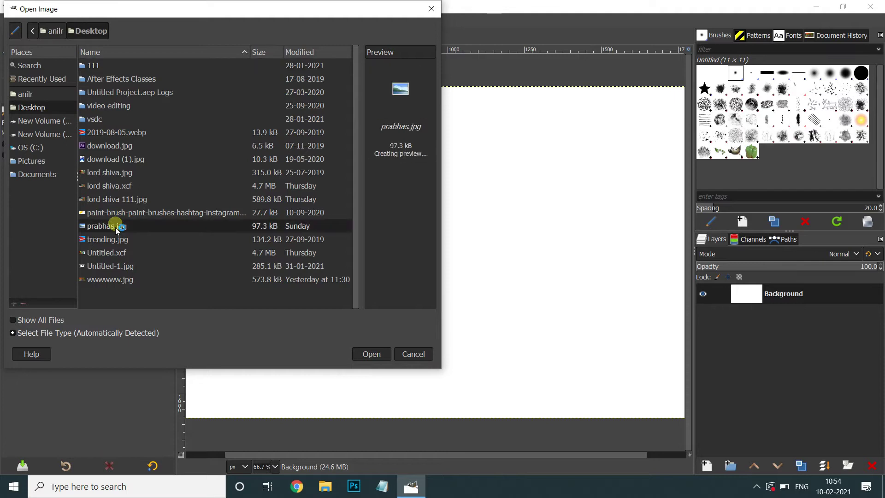
{"action": "left_click", "coordinate": [374, 360]}
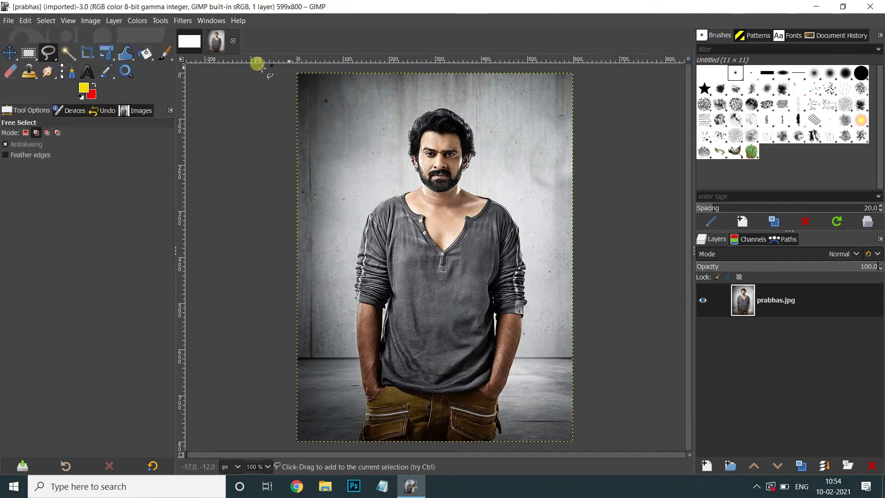
{"action": "left_click", "coordinate": [55, 60]}
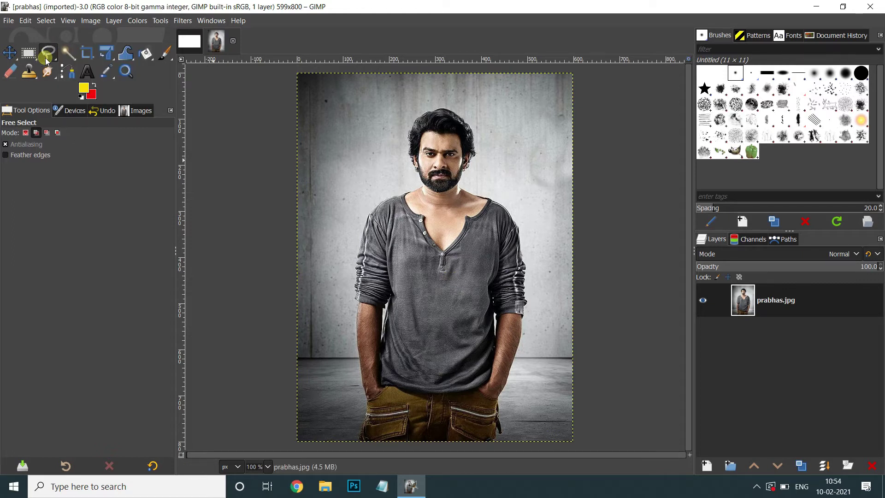
{"action": "left_click", "coordinate": [10, 58]}
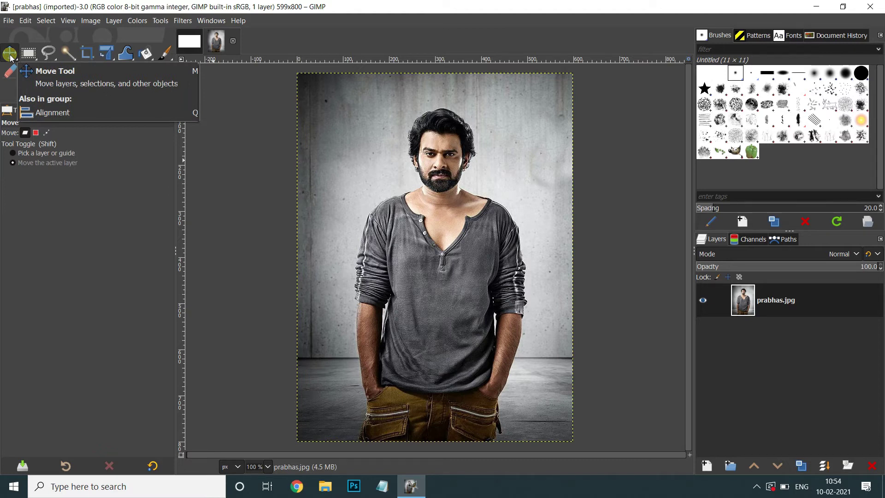
{"action": "left_click", "coordinate": [48, 53]}
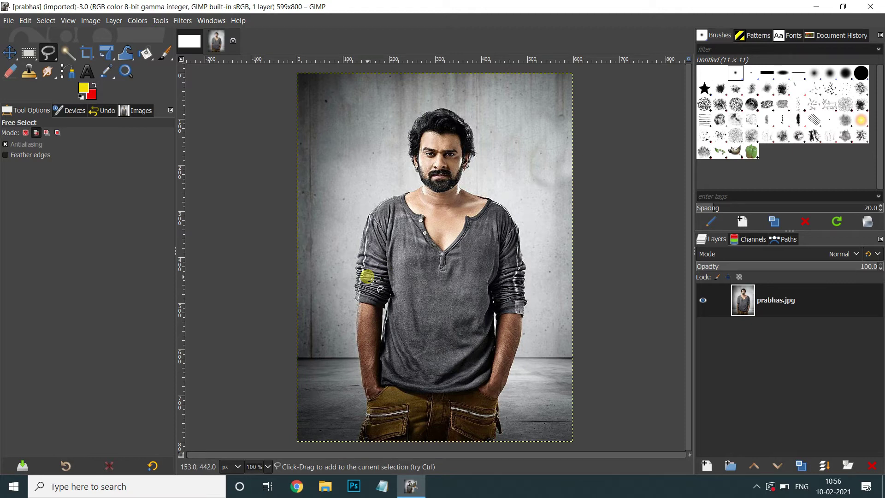
Trace a freehand outline from the man's lower arm, over his shoulder and head, to below his trousers.
{"action": "left_click", "coordinate": [49, 54]}
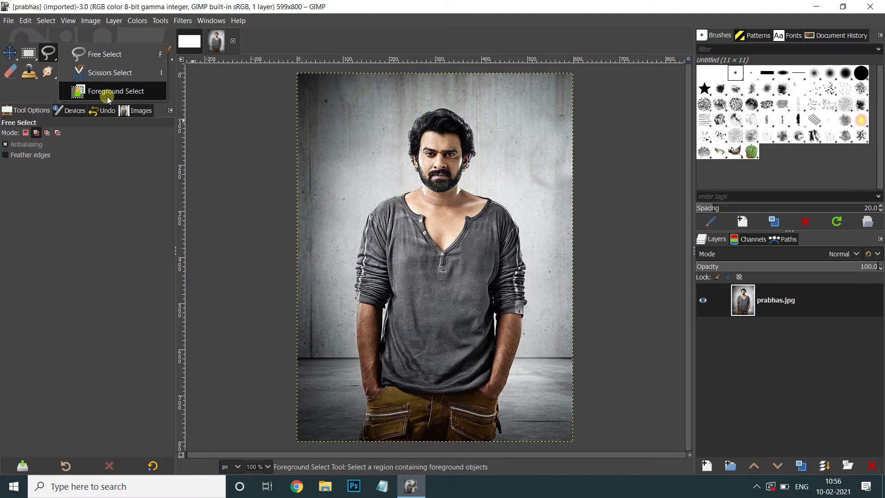
{"action": "left_click", "coordinate": [102, 55]}
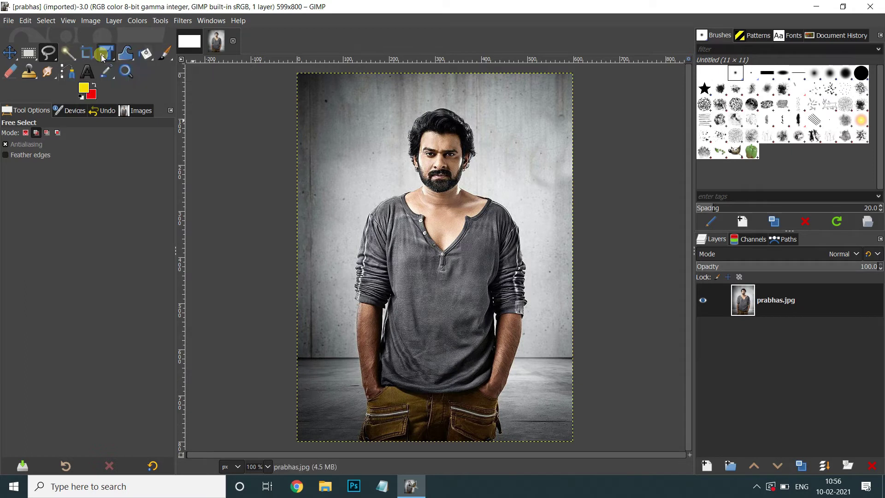
{"action": "left_click", "coordinate": [362, 433]}
{"action": "left_click_drag", "start_coordinate": [364, 432], "coordinate": [359, 329]}
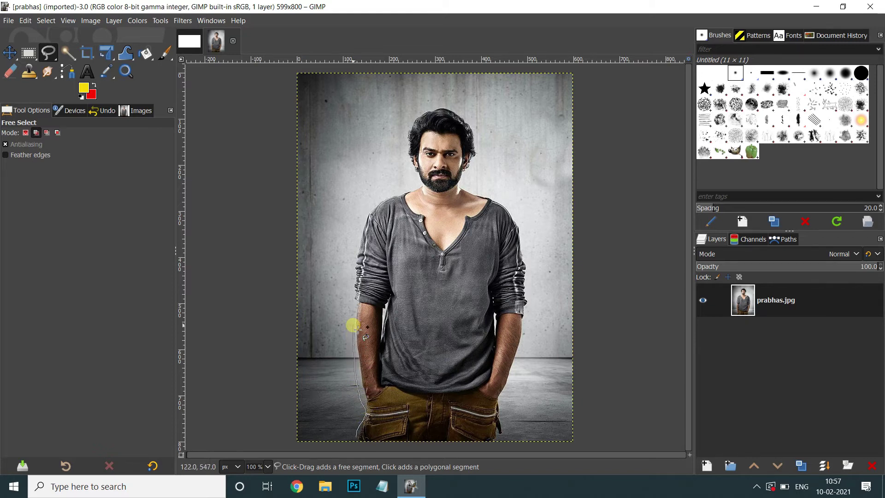
{"action": "left_click_drag", "start_coordinate": [354, 326], "coordinate": [352, 270]}
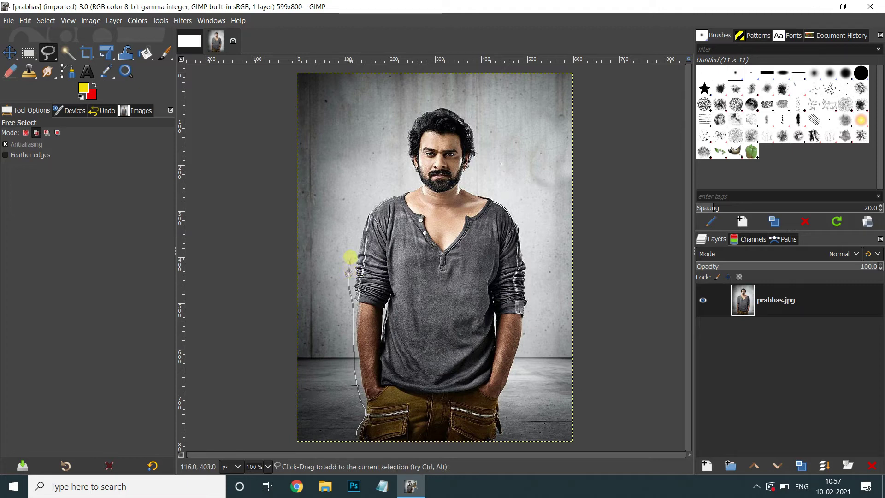
{"action": "left_click", "coordinate": [365, 207]}
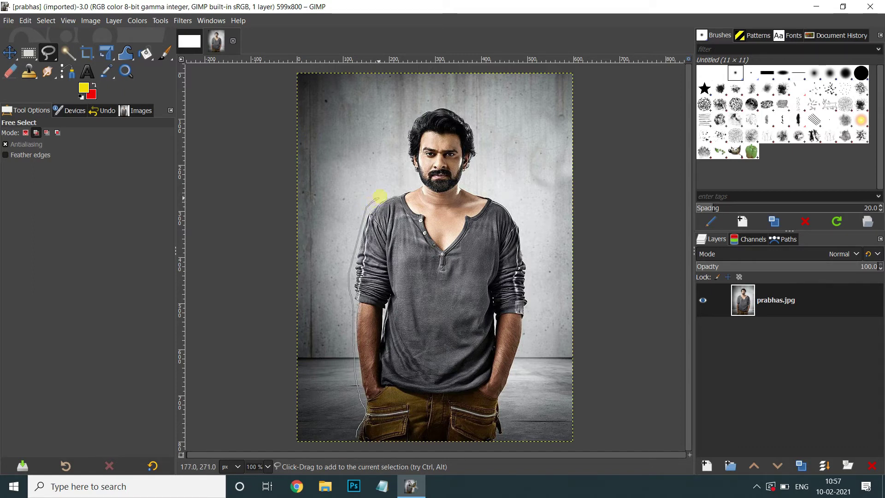
{"action": "mouse_move", "coordinate": [403, 165]}
{"action": "left_mouse_down"}
{"action": "mouse_move", "coordinate": [467, 106]}
{"action": "mouse_move", "coordinate": [498, 193]}
{"action": "mouse_move", "coordinate": [516, 372]}
{"action": "left_mouse_up"}
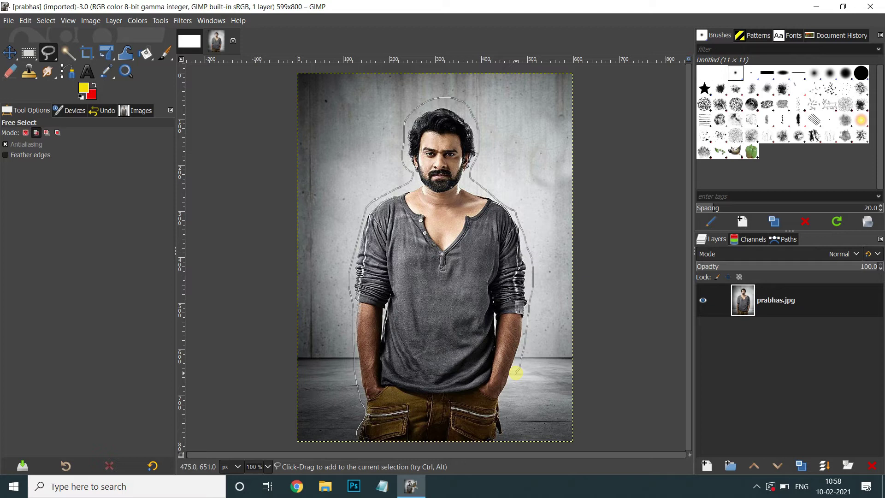
{"action": "left_click_drag", "start_coordinate": [516, 372], "coordinate": [507, 416]}
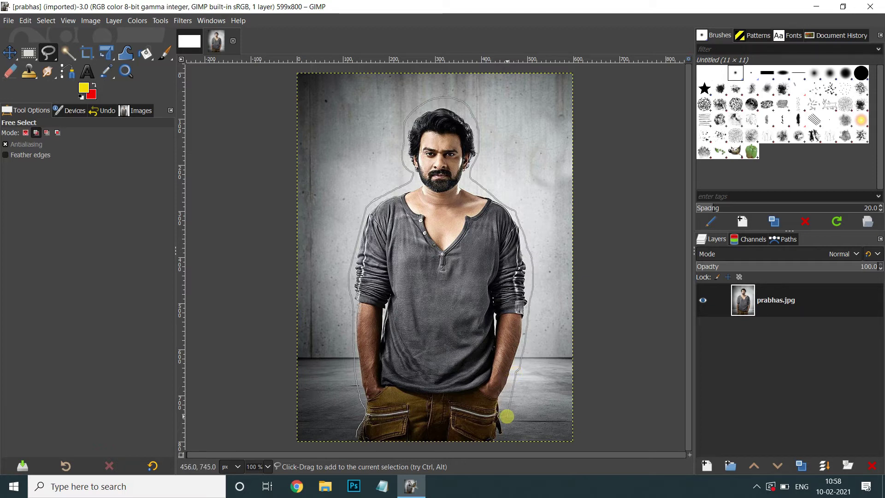
{"action": "left_click", "coordinate": [502, 445]}
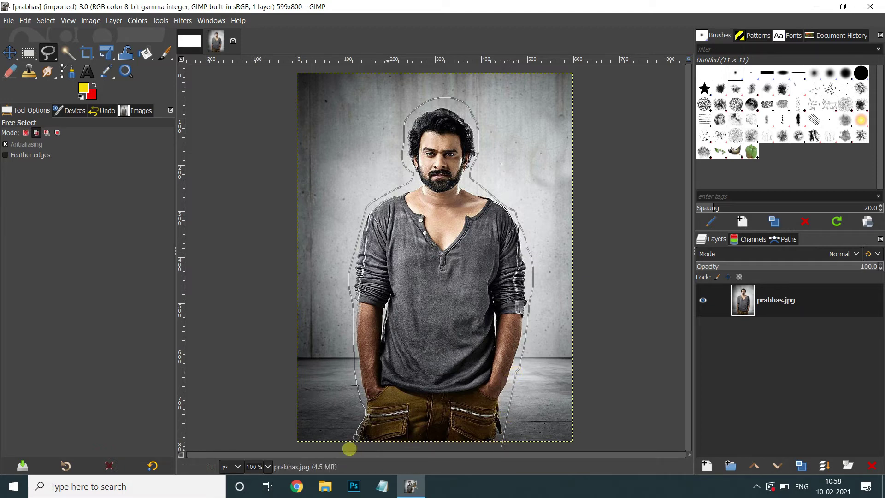
{"action": "left_click", "coordinate": [351, 445]}
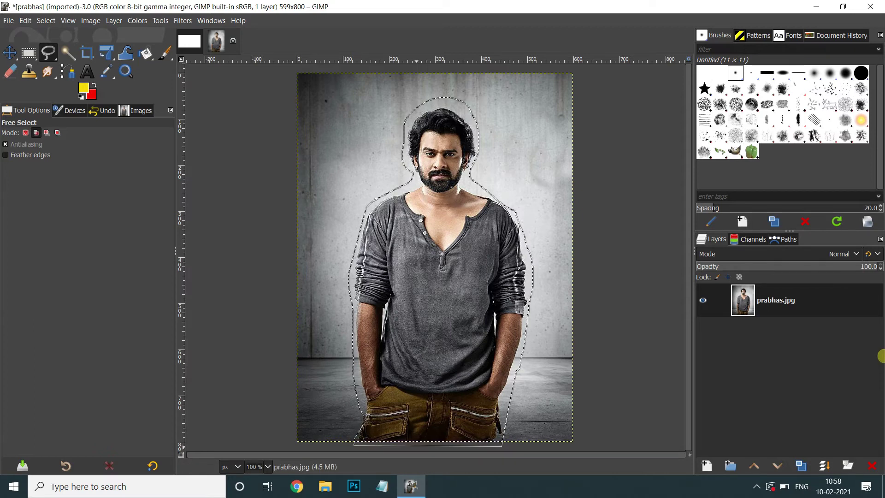
Commit the selection around the man and open the autumn road photo.
{"action": "key", "text": "Return"}
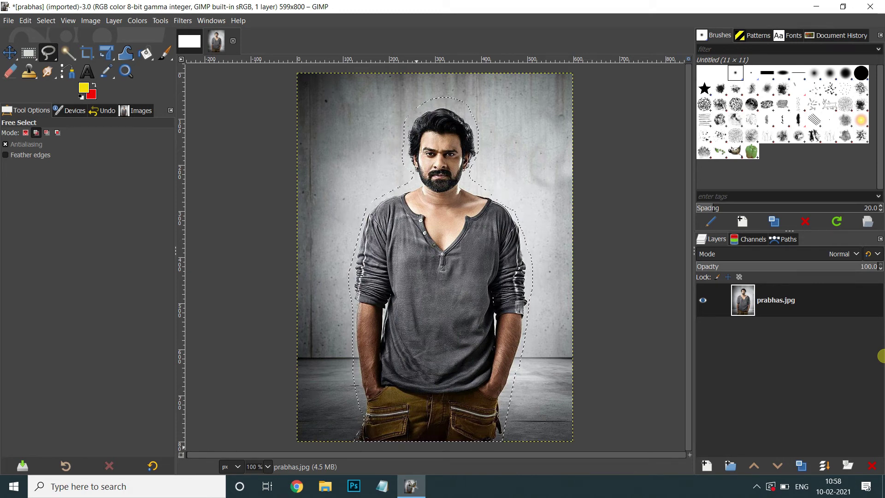
{"action": "left_click", "coordinate": [8, 21]}
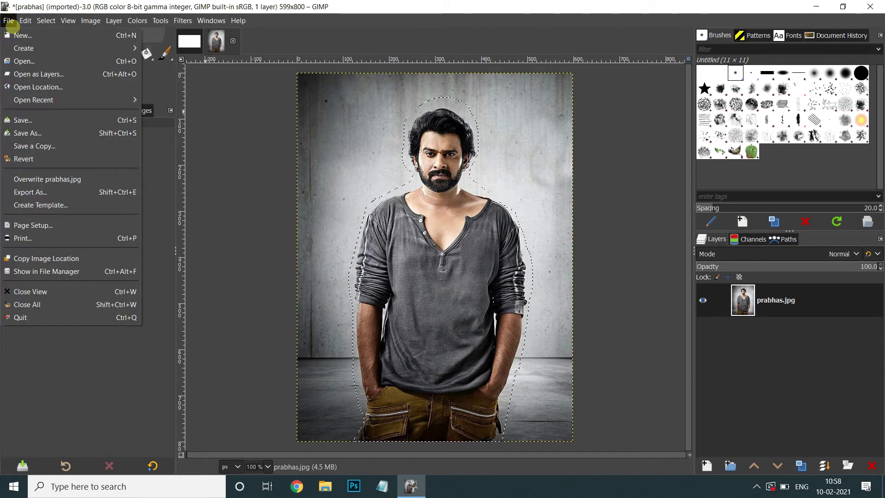
{"action": "left_click", "coordinate": [19, 60]}
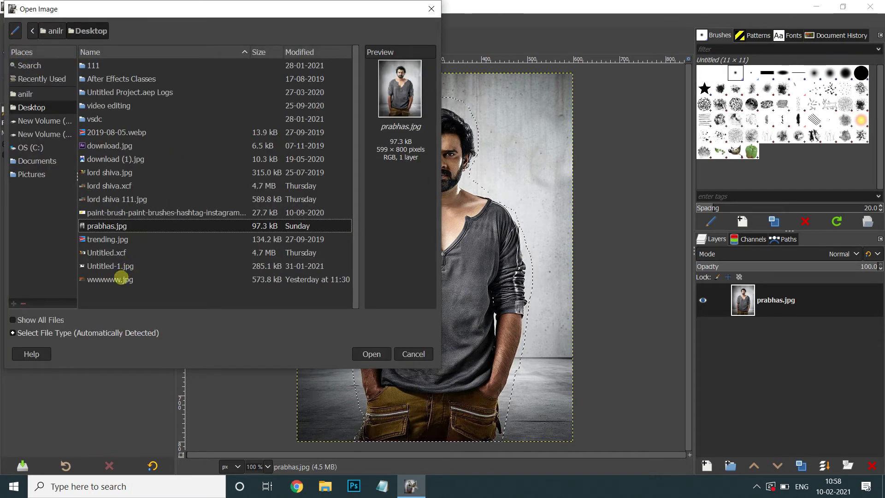
{"action": "left_click", "coordinate": [121, 276]}
{"action": "left_click", "coordinate": [372, 354]}
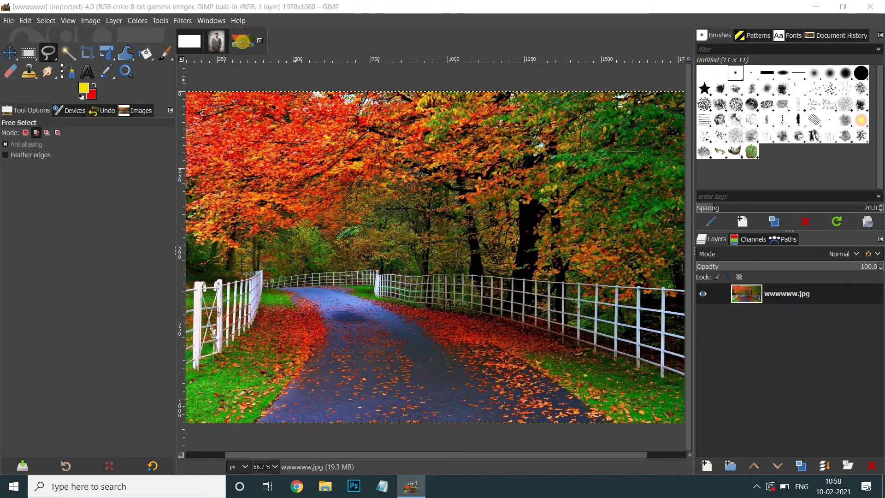
Copy the selected man from the portrait and go back to the road photo.
{"action": "left_click", "coordinate": [216, 41]}
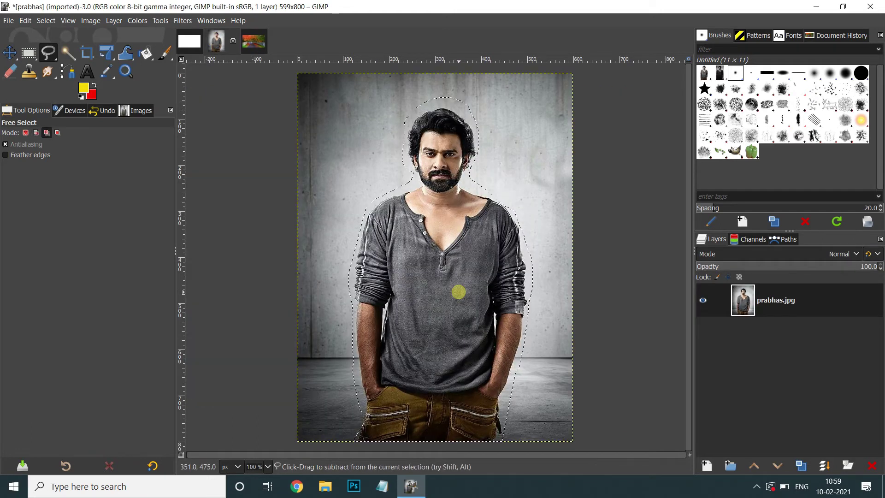
{"action": "key", "text": "shift"}
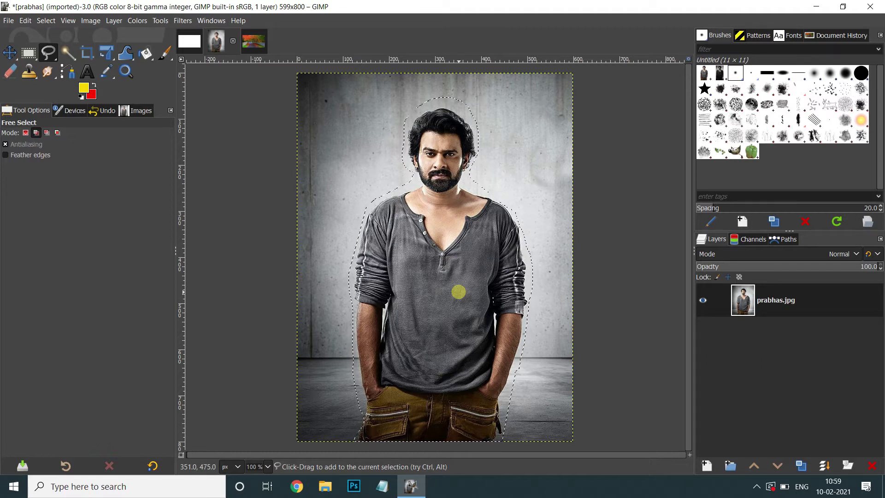
{"action": "left_click", "coordinate": [26, 20]}
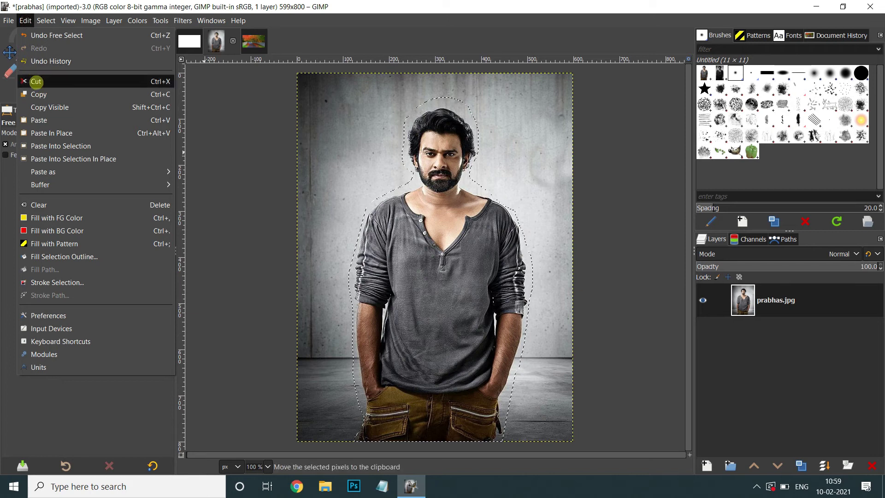
{"action": "left_click", "coordinate": [37, 94]}
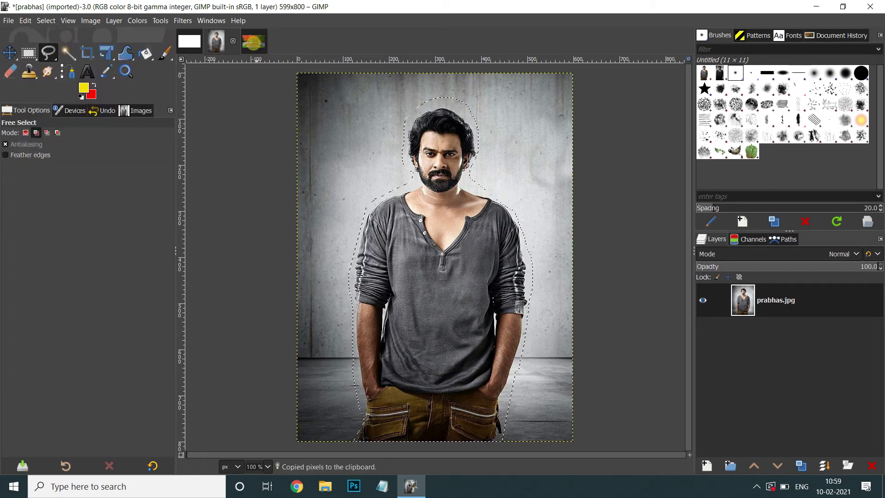
{"action": "left_click", "coordinate": [254, 43]}
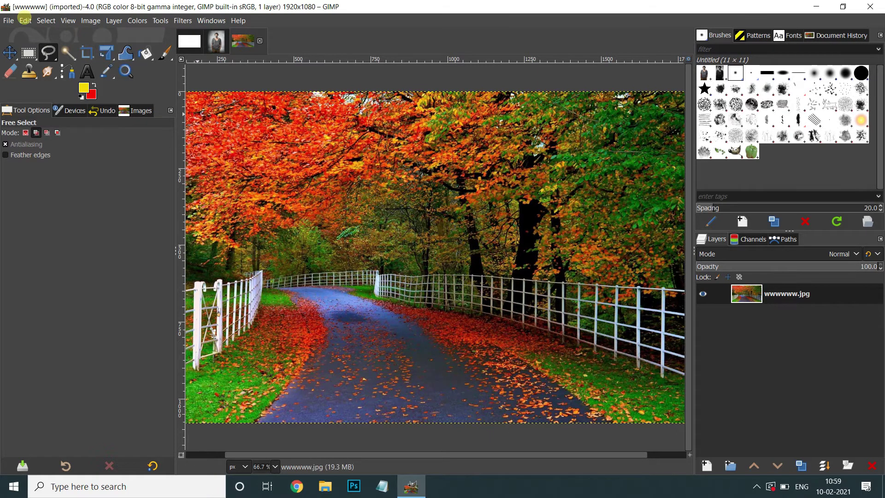
Paste the man into the road photo as a new layer and move him to the lower left.
{"action": "left_click", "coordinate": [25, 21]}
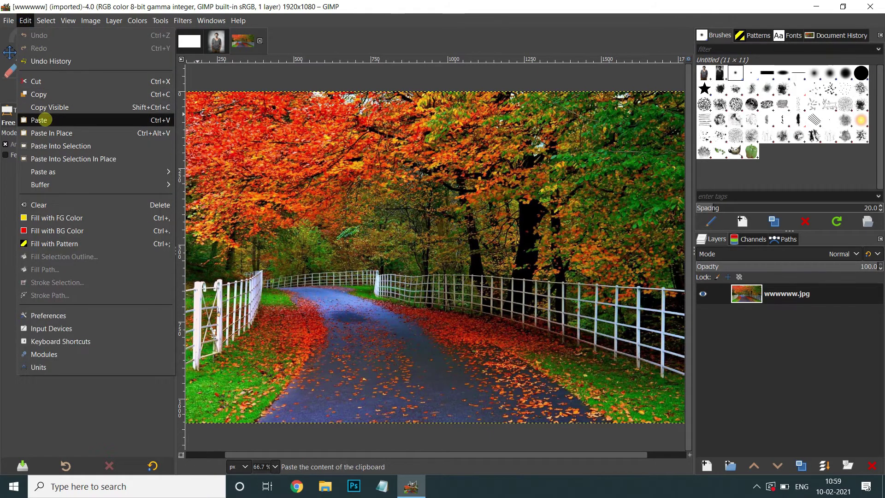
{"action": "left_click", "coordinate": [39, 120]}
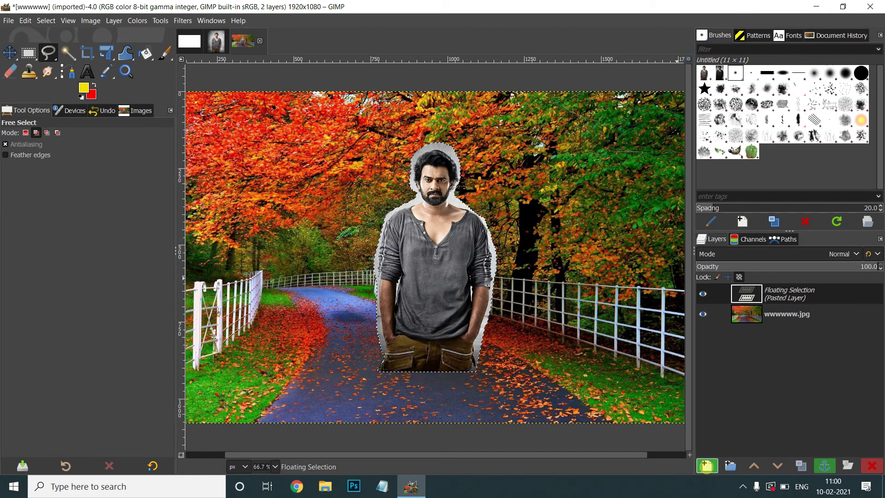
{"action": "left_click", "coordinate": [706, 465]}
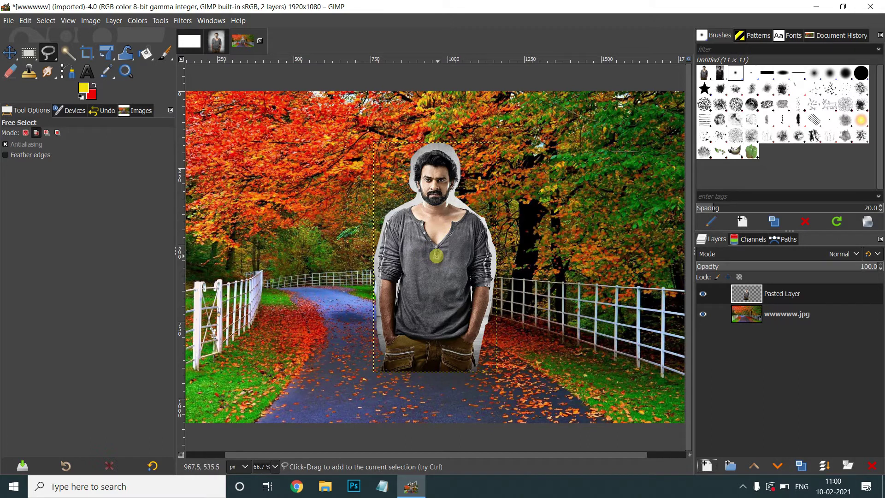
{"action": "key", "text": "m"}
{"action": "left_click_drag", "start_coordinate": [430, 255], "coordinate": [260, 305]}
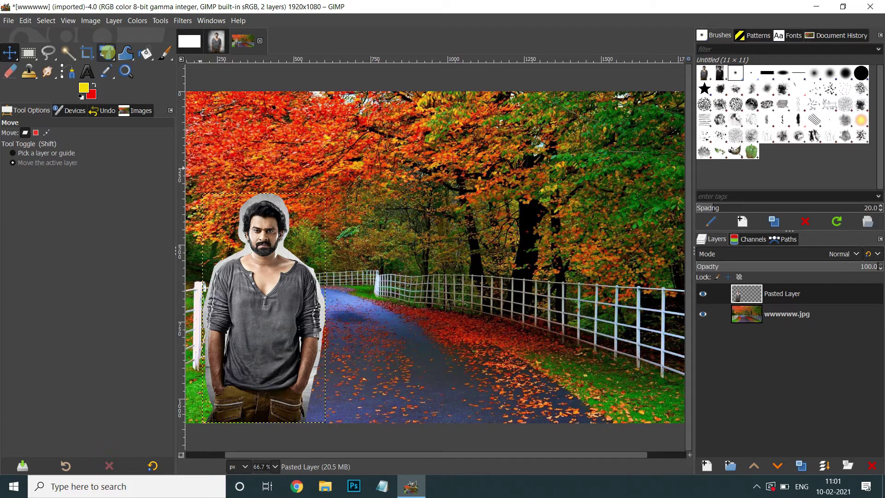
Scale the pasted man up and to the right so he stands taller.
{"action": "left_click", "coordinate": [108, 52]}
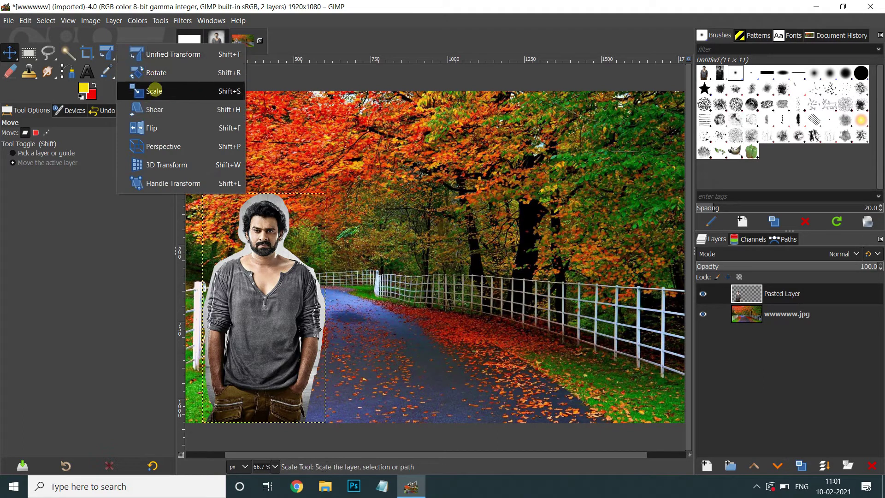
{"action": "left_click", "coordinate": [155, 91]}
{"action": "left_click_drag", "start_coordinate": [247, 220], "coordinate": [292, 191]}
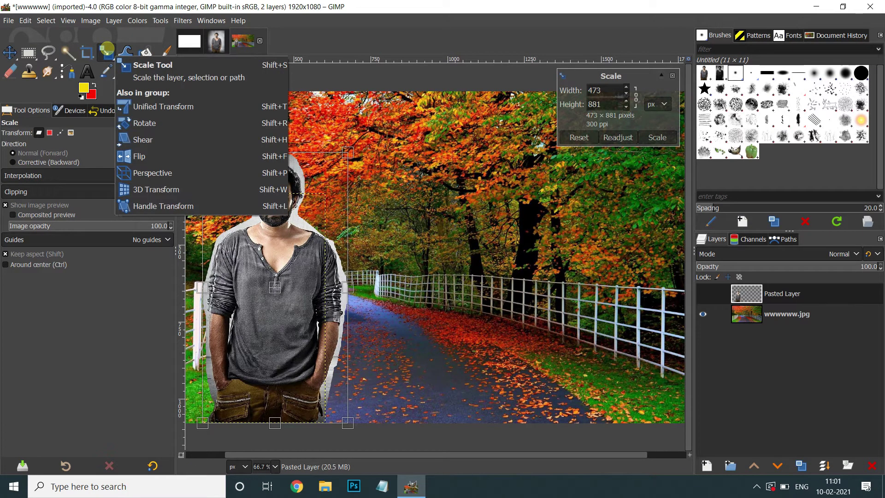
{"action": "left_click", "coordinate": [9, 52]}
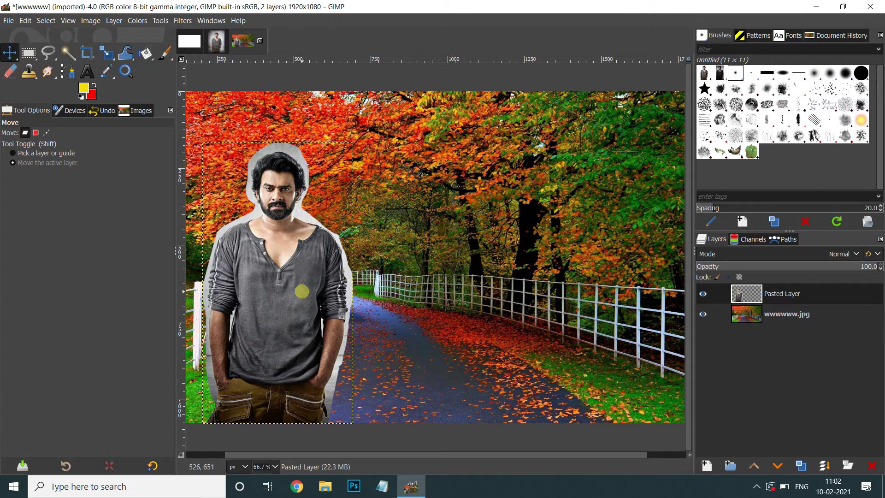
Trace a freehand selection around the white fringe near the man's head, then undo it.
{"action": "left_click_drag", "start_coordinate": [48, 53], "coordinate": [72, 52]}
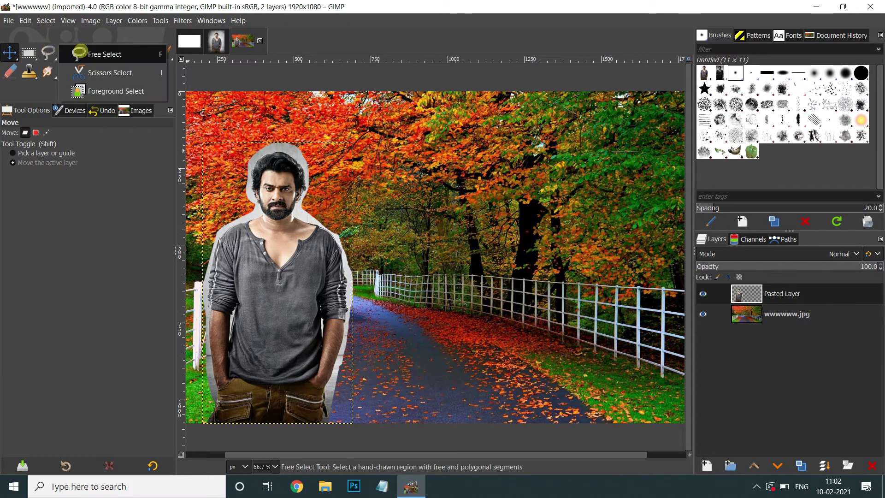
{"action": "left_click", "coordinate": [73, 53]}
{"action": "mouse_move", "coordinate": [286, 155]}
{"action": "left_mouse_down"}
{"action": "mouse_move", "coordinate": [318, 163]}
{"action": "mouse_move", "coordinate": [286, 153]}
{"action": "left_mouse_up"}
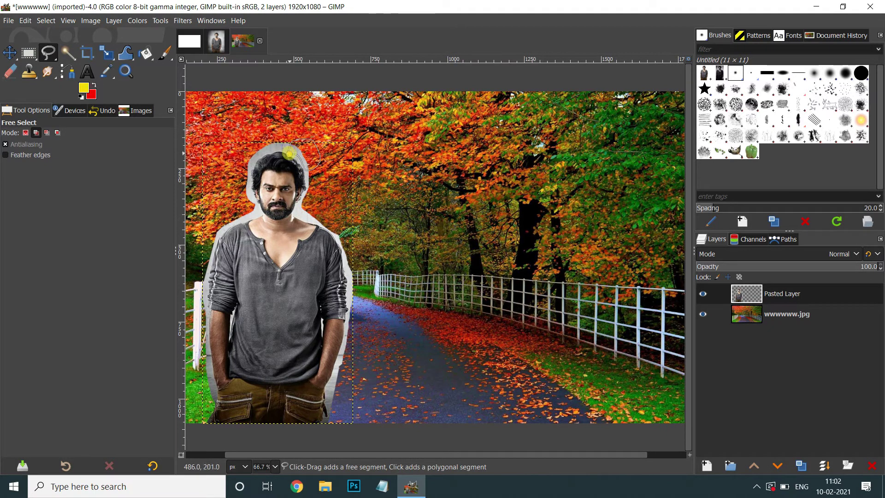
{"action": "key", "text": "Return"}
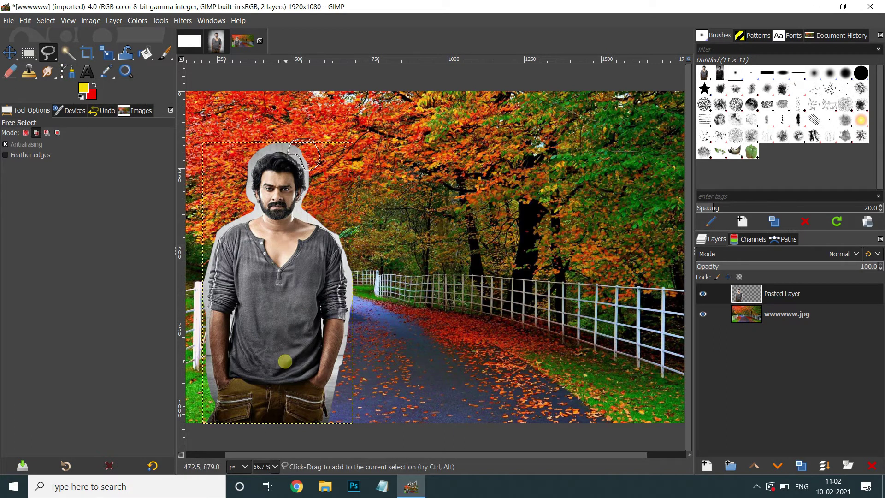
{"action": "key", "text": "ctrl+z"}
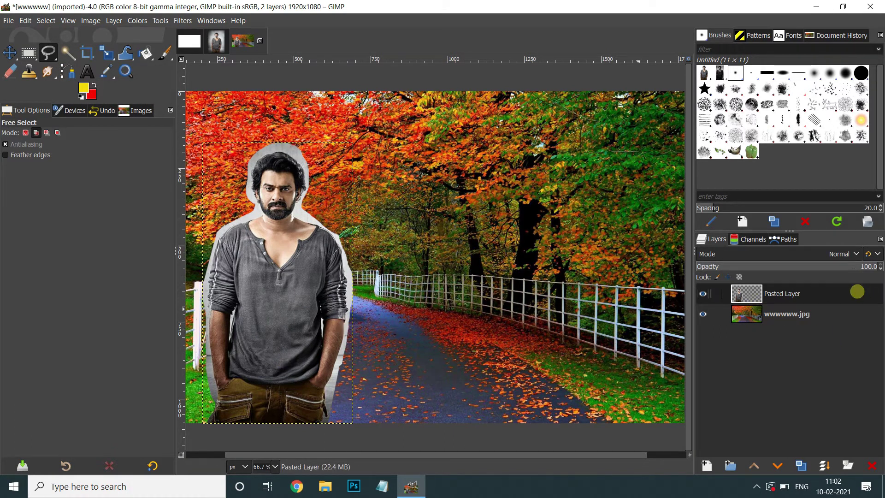
Delete the Pasted Layer, return to the portrait, and clear its selection.
{"action": "right_click", "coordinate": [789, 294]}
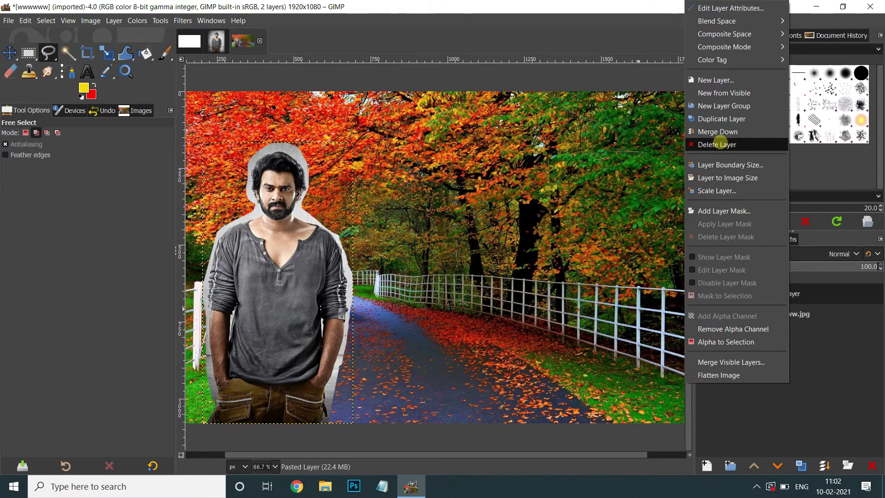
{"action": "left_click", "coordinate": [717, 144]}
{"action": "left_click", "coordinate": [216, 41]}
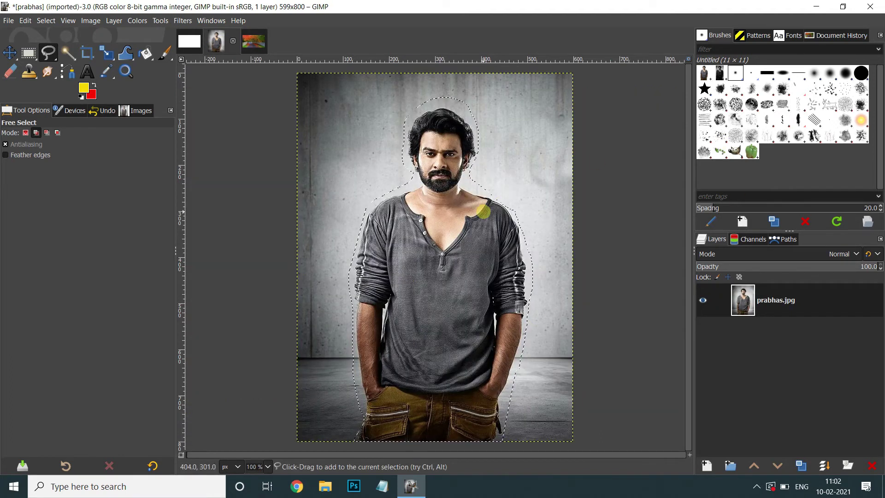
{"action": "key", "text": "ctrl"}
{"action": "key", "text": "ctrl+shift+a"}
Pick Scissors Select from the lasso group, then switch to the Move tool.
{"action": "left_click_drag", "start_coordinate": [48, 52], "coordinate": [94, 74]}
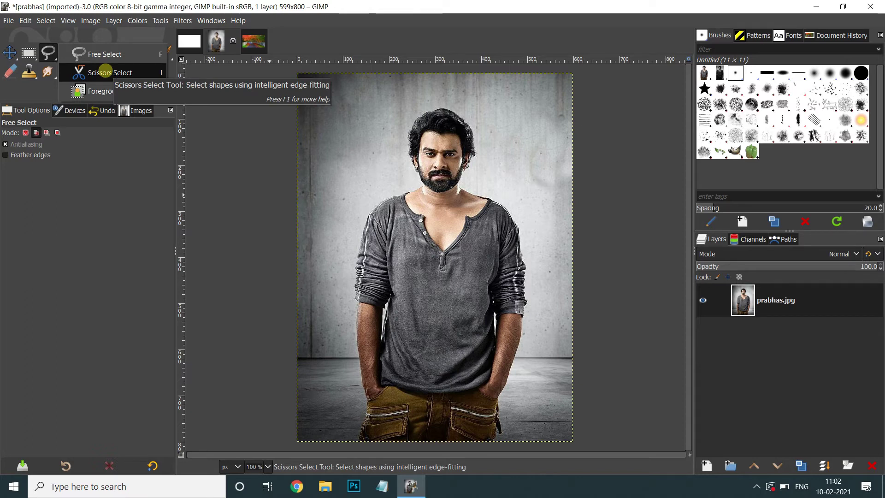
{"action": "left_click", "coordinate": [105, 73]}
{"action": "left_click", "coordinate": [10, 52]}
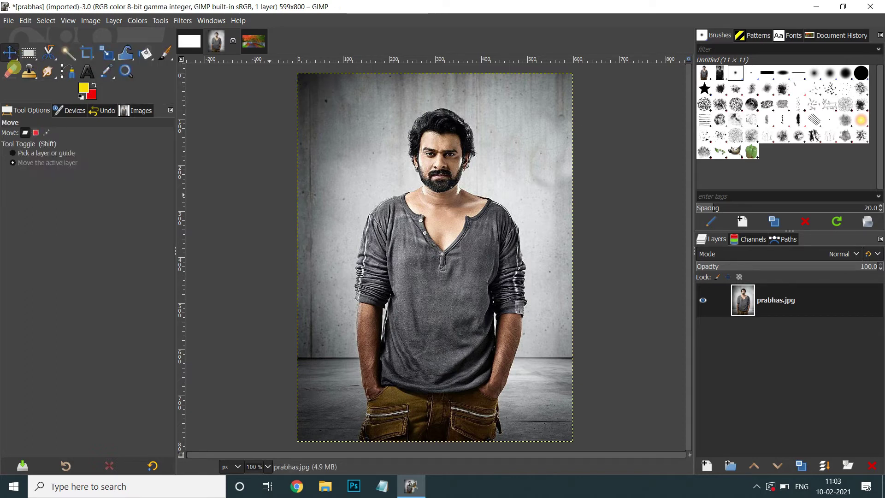
With Scissors Select, trace the man's left arm and shoulder up to his beard.
{"action": "key", "text": "i"}
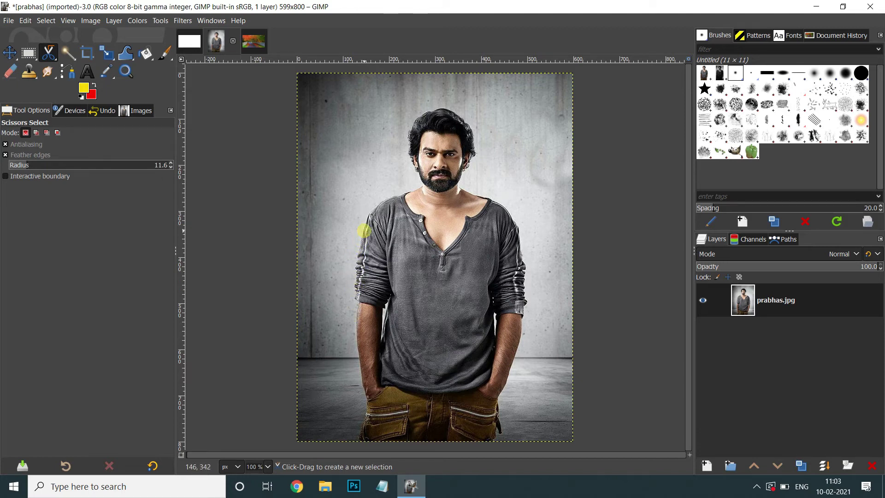
{"action": "left_click", "coordinate": [358, 438]}
{"action": "left_click", "coordinate": [365, 418]}
{"action": "left_click", "coordinate": [365, 406]}
{"action": "left_click", "coordinate": [361, 388]}
{"action": "left_click", "coordinate": [356, 346]}
{"action": "left_click", "coordinate": [356, 315]}
{"action": "left_click", "coordinate": [350, 296]}
{"action": "left_click", "coordinate": [358, 240]}
{"action": "left_click", "coordinate": [376, 202]}
{"action": "left_click", "coordinate": [391, 198]}
{"action": "left_click", "coordinate": [421, 185]}
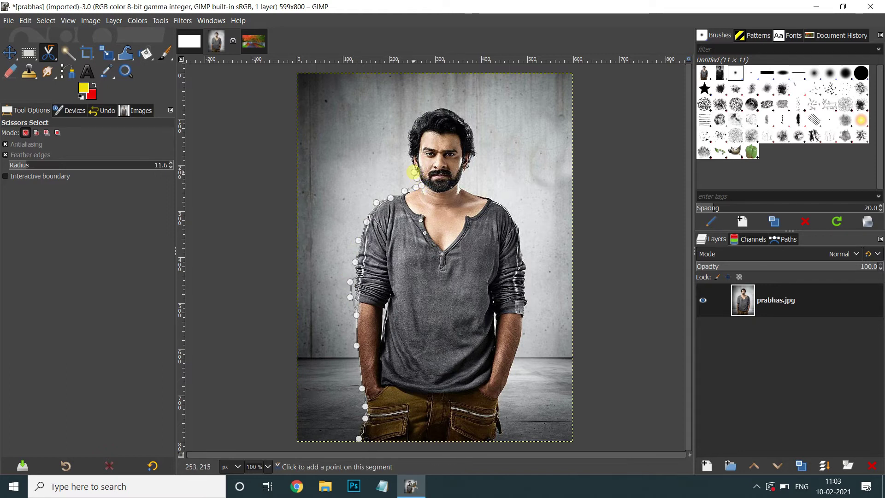
{"action": "left_click", "coordinate": [413, 173]}
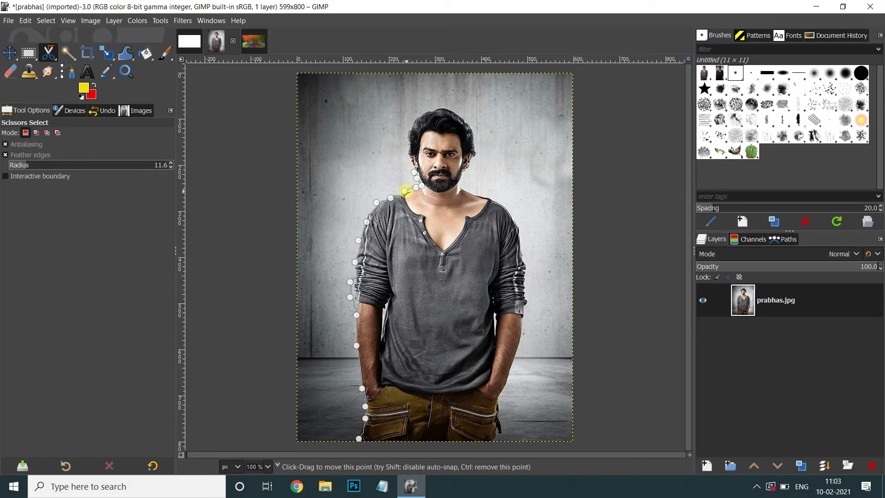
Continue the scissors outline up the hair edge, over the head and down toward the right jaw.
{"action": "scroll", "coordinate": [405, 190], "scroll_direction": "up", "scroll_amount": 1}
{"action": "scroll", "coordinate": [405, 190], "scroll_direction": "up", "scroll_amount": 1}
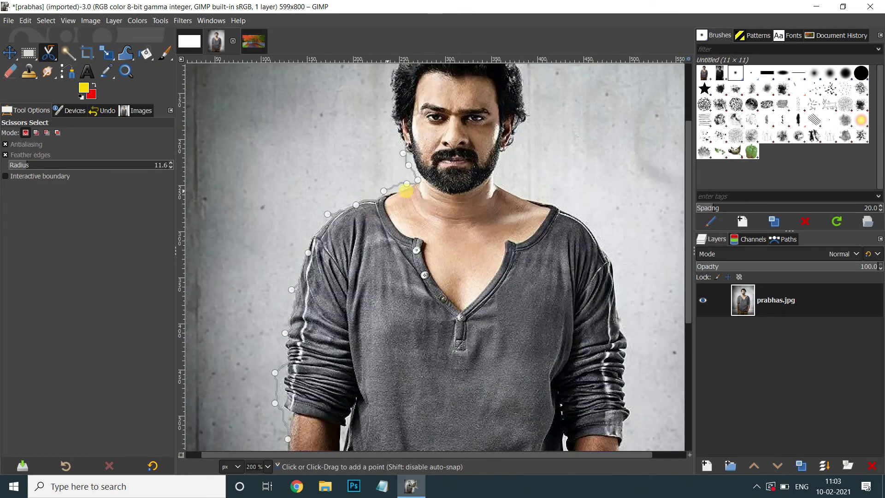
{"action": "scroll", "coordinate": [405, 190], "scroll_direction": "up", "scroll_amount": 1}
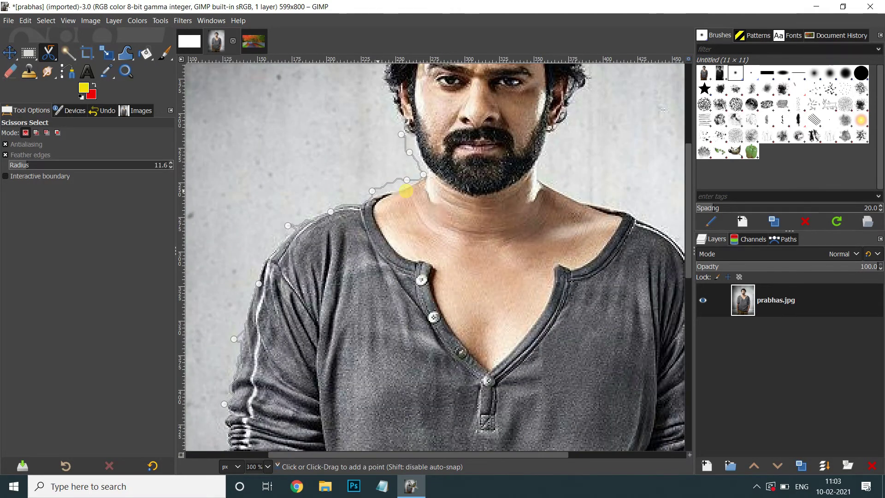
{"action": "scroll", "coordinate": [405, 190], "scroll_direction": "down", "scroll_amount": 1}
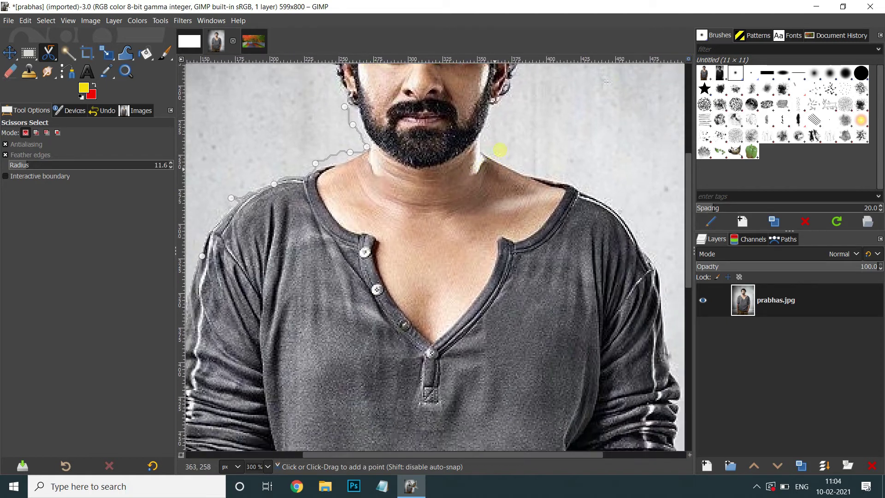
{"action": "scroll", "coordinate": [503, 230], "scroll_direction": "up", "scroll_amount": 5}
{"action": "left_click", "coordinate": [371, 196]}
{"action": "left_click", "coordinate": [361, 173]}
{"action": "left_click", "coordinate": [362, 145]}
{"action": "scroll", "coordinate": [362, 145], "scroll_direction": "up", "scroll_amount": 3}
{"action": "left_click", "coordinate": [391, 190]}
{"action": "left_click", "coordinate": [428, 135]}
{"action": "left_click", "coordinate": [488, 120]}
{"action": "left_click", "coordinate": [541, 138]}
{"action": "left_click", "coordinate": [577, 188]}
{"action": "left_click", "coordinate": [552, 306]}
Trace down the right arm and hip, along the photo's bottom edge, and close the outline.
{"action": "scroll", "coordinate": [589, 385], "scroll_direction": "down", "scroll_amount": 5}
{"action": "left_click", "coordinate": [517, 234]}
{"action": "scroll", "coordinate": [517, 233], "scroll_direction": "down", "scroll_amount": 3}
{"action": "scroll", "coordinate": [516, 138], "scroll_direction": "down", "scroll_amount": 5}
{"action": "left_click", "coordinate": [511, 267]}
{"action": "scroll", "coordinate": [511, 267], "scroll_direction": "down", "scroll_amount": 5}
{"action": "left_click", "coordinate": [534, 155]}
{"action": "left_click", "coordinate": [516, 205]}
{"action": "left_click", "coordinate": [487, 277]}
{"action": "left_click", "coordinate": [479, 322]}
{"action": "left_click", "coordinate": [478, 409]}
{"action": "left_click", "coordinate": [462, 429]}
{"action": "scroll", "coordinate": [464, 424], "scroll_direction": "down", "scroll_amount": 5}
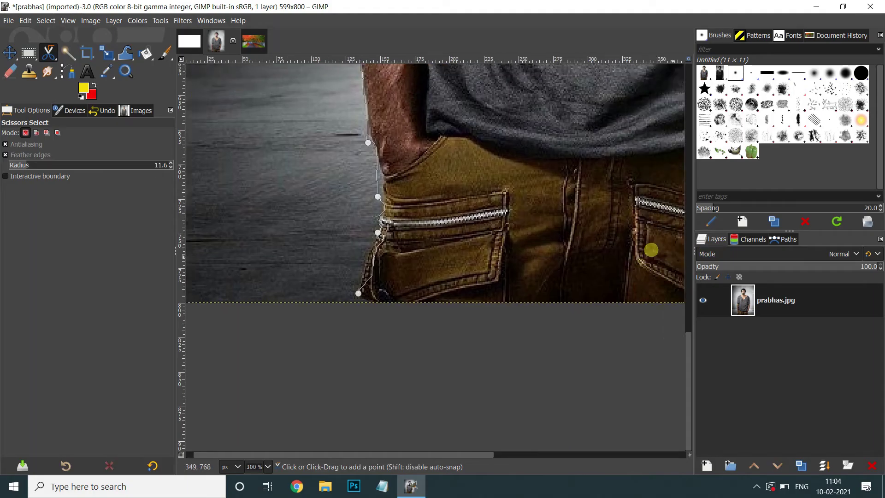
{"action": "scroll", "coordinate": [652, 250], "scroll_direction": "left", "scroll_amount": 5}
{"action": "left_click", "coordinate": [520, 310]}
{"action": "left_click", "coordinate": [249, 272]}
{"action": "left_click", "coordinate": [248, 291]}
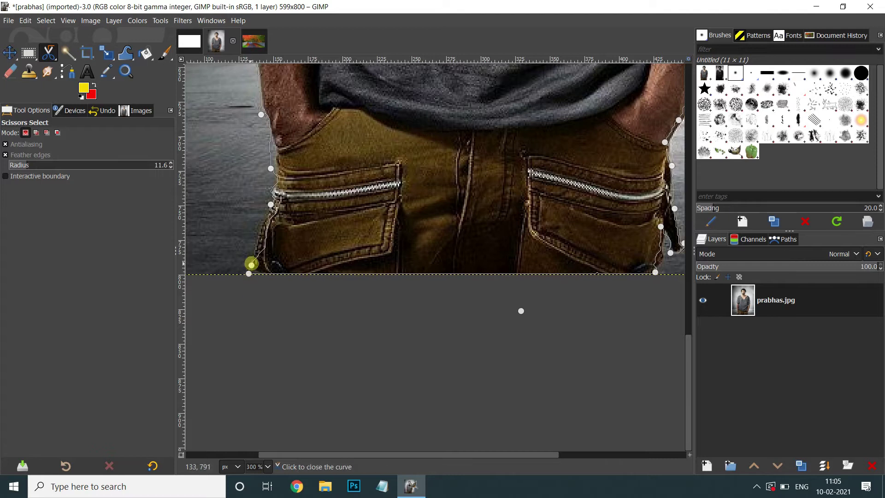
{"action": "left_click", "coordinate": [251, 265]}
{"action": "key", "text": "1"}
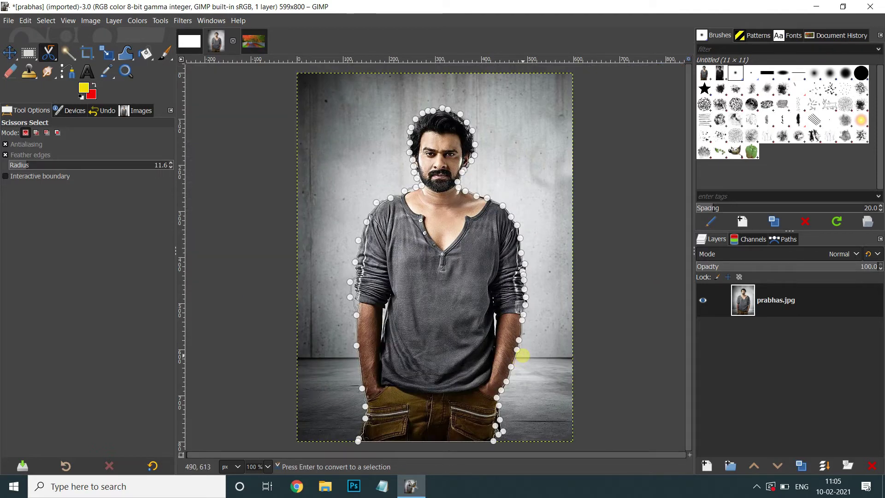
Turn the outline into a selection, demo a cut and undo it, then copy the man.
{"action": "key", "text": "Return"}
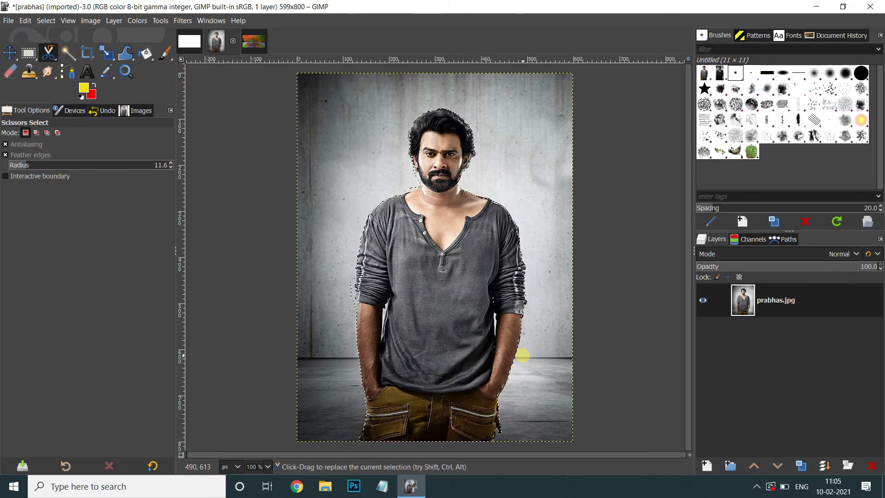
{"action": "key", "text": "ctrl"}
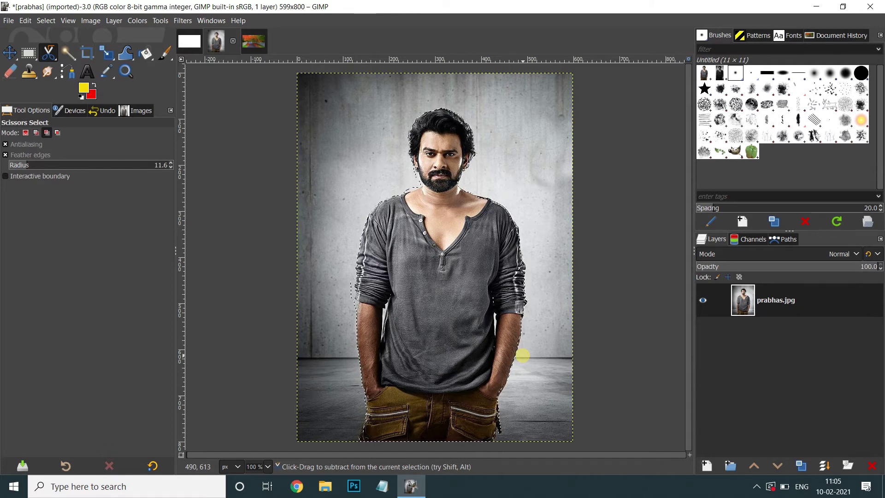
{"action": "key", "text": "ctrl+x"}
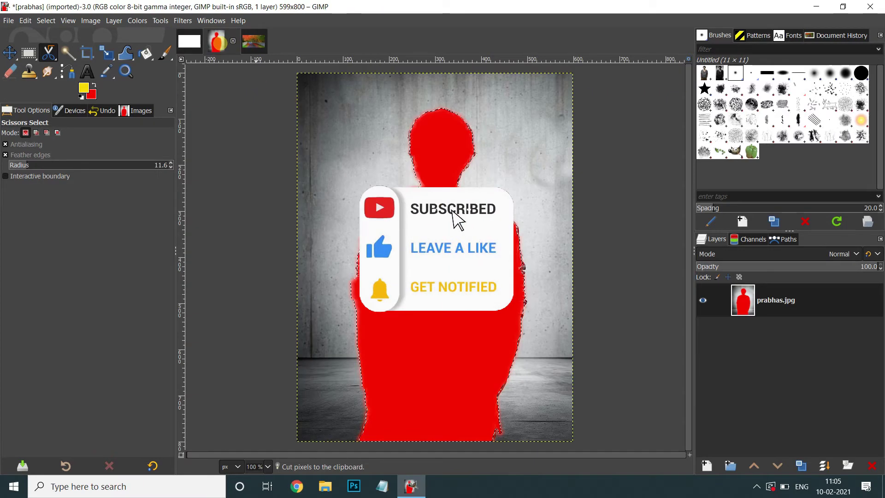
{"action": "key", "text": "ctrl+z"}
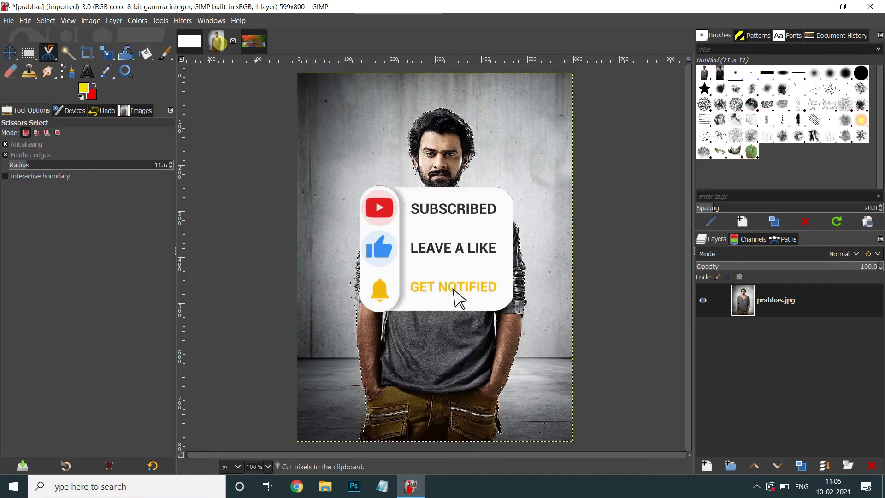
{"action": "key", "text": "ctrl+c"}
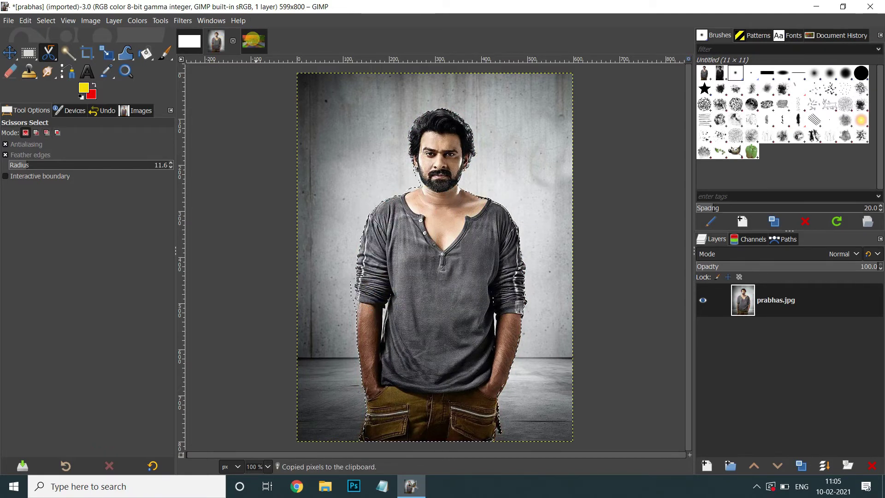
{"action": "left_click", "coordinate": [253, 40]}
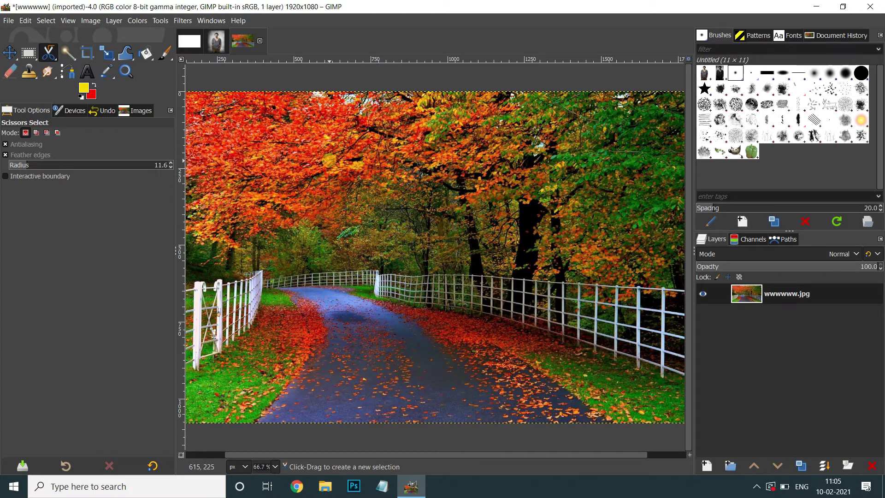
{"action": "key", "text": "ctrl+v"}
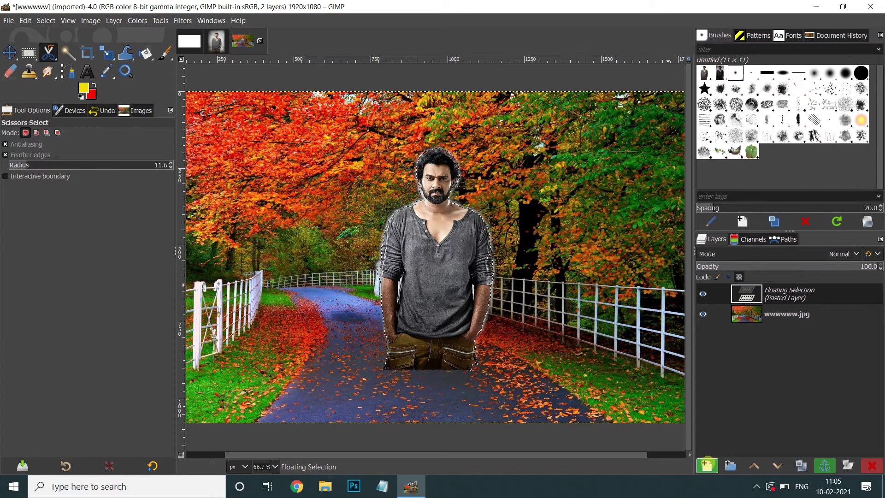
{"action": "left_click", "coordinate": [707, 465]}
{"action": "left_click", "coordinate": [10, 52]}
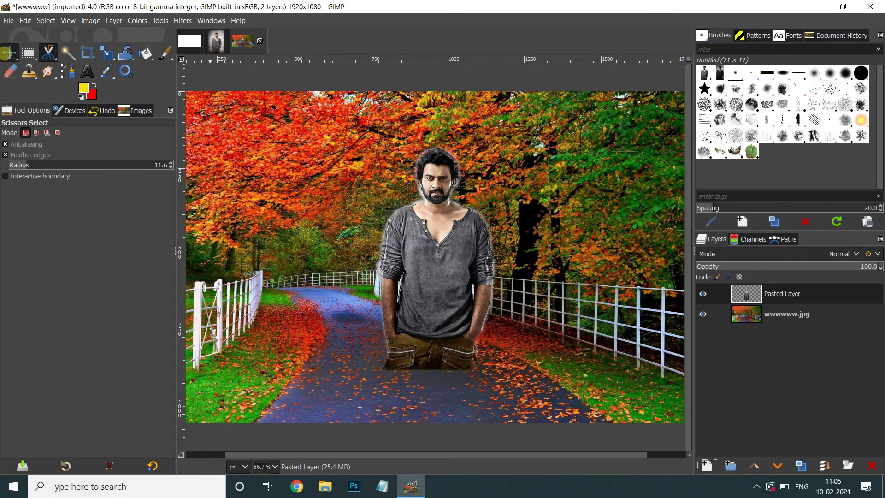
{"action": "mouse_move", "coordinate": [434, 247]}
{"action": "left_mouse_down"}
{"action": "mouse_move", "coordinate": [252, 308]}
{"action": "mouse_move", "coordinate": [283, 313]}
{"action": "left_mouse_up"}
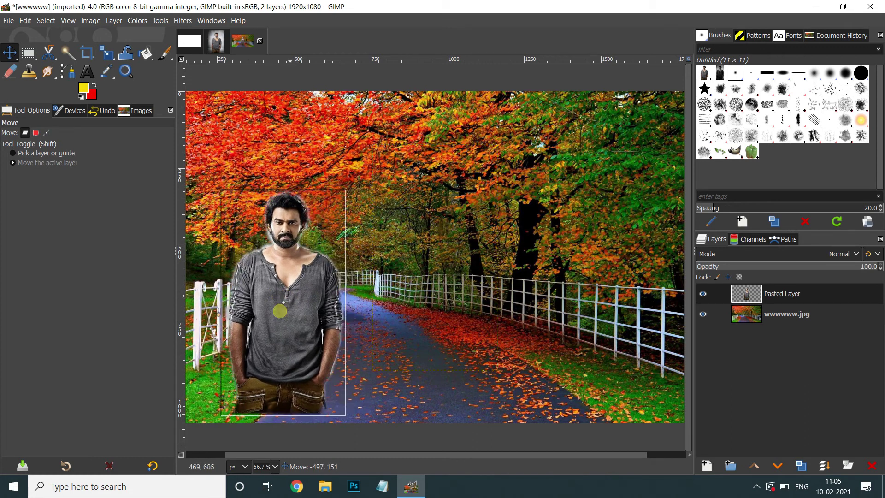
{"action": "right_click", "coordinate": [742, 356]}
{"action": "left_click", "coordinate": [742, 351]}
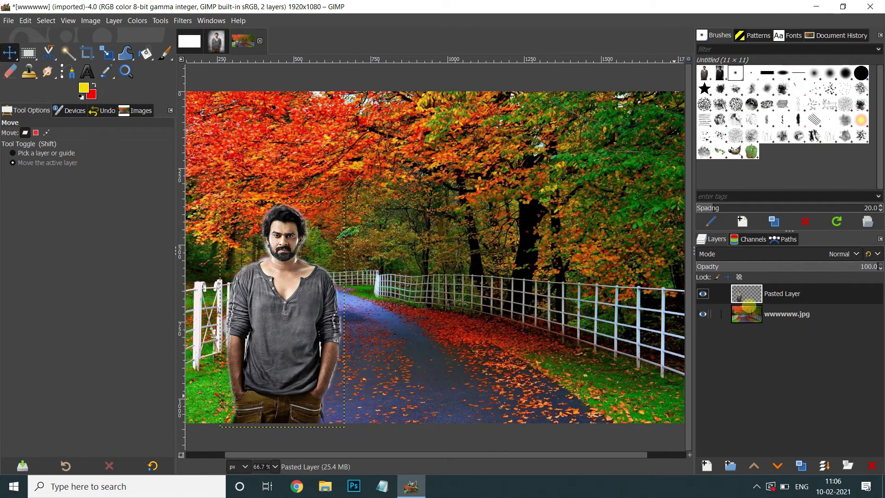
{"action": "left_click", "coordinate": [871, 465]}
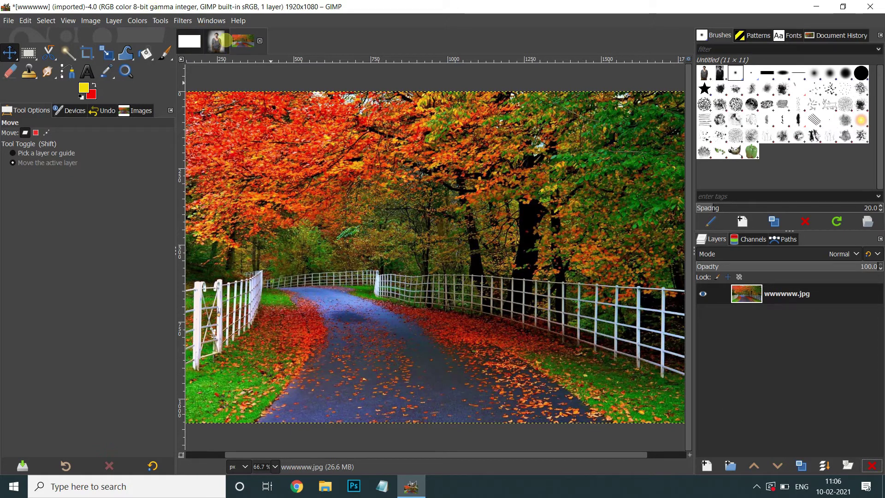
{"action": "left_click", "coordinate": [216, 41]}
{"action": "left_click", "coordinate": [47, 53]}
{"action": "mouse_move", "coordinate": [28, 53]}
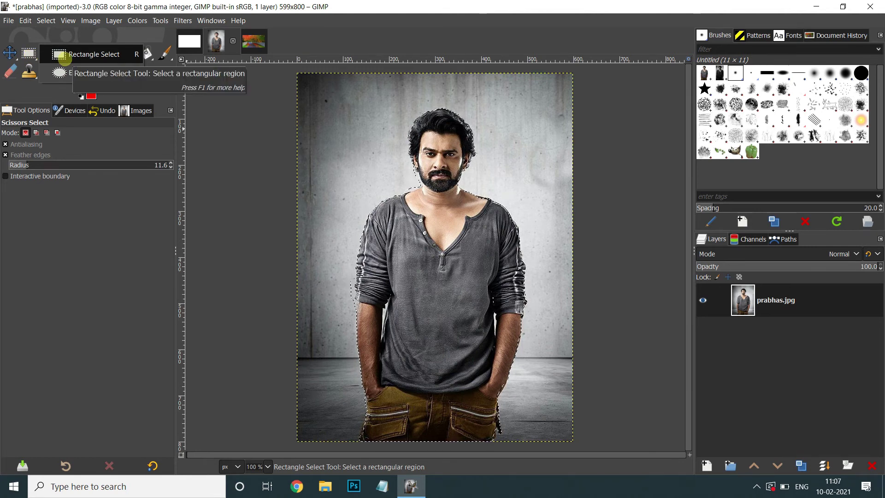
{"action": "left_click", "coordinate": [64, 55]}
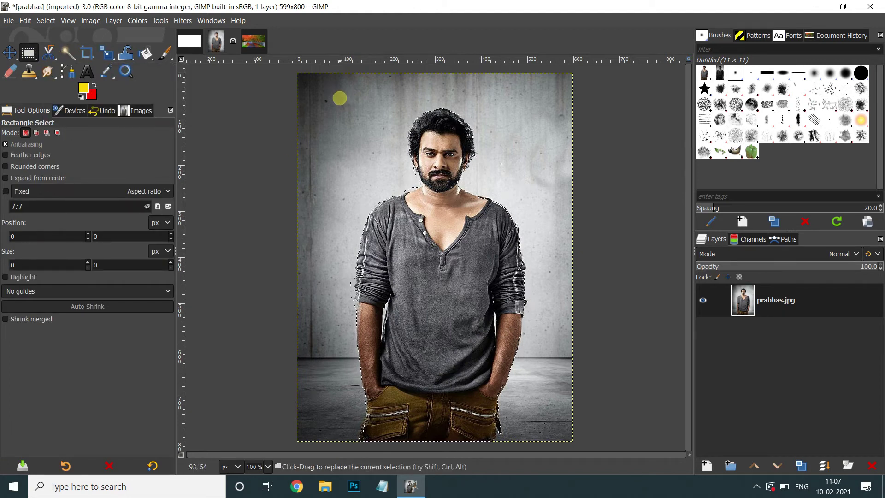
{"action": "left_click_drag", "start_coordinate": [342, 100], "coordinate": [546, 308]}
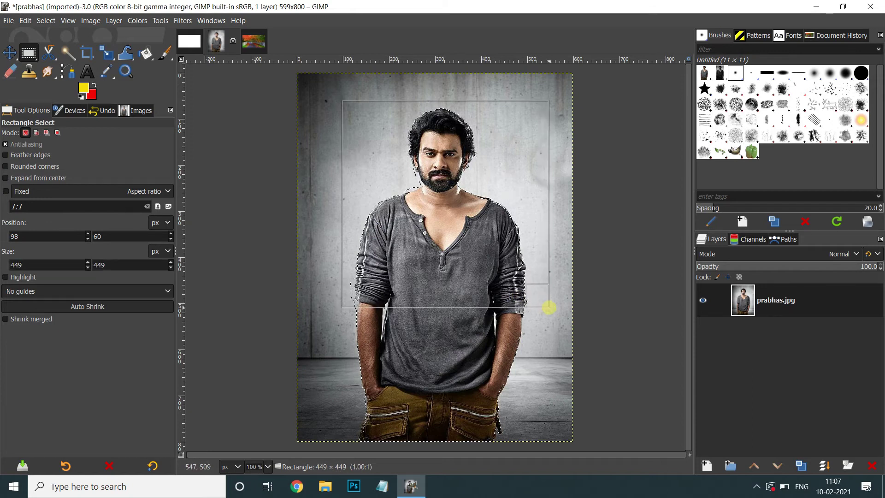
{"action": "left_click_drag", "start_coordinate": [546, 308], "coordinate": [547, 308]}
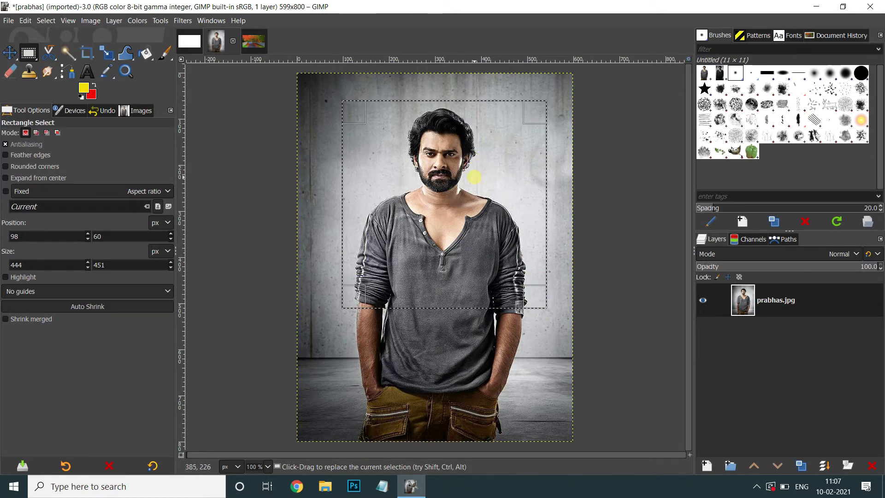
{"action": "left_click", "coordinate": [474, 177]}
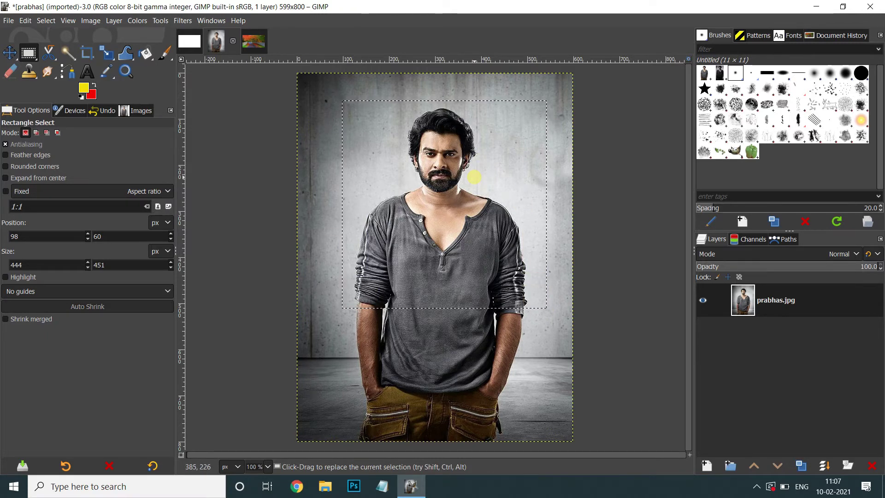
{"action": "key", "text": "ctrl+x"}
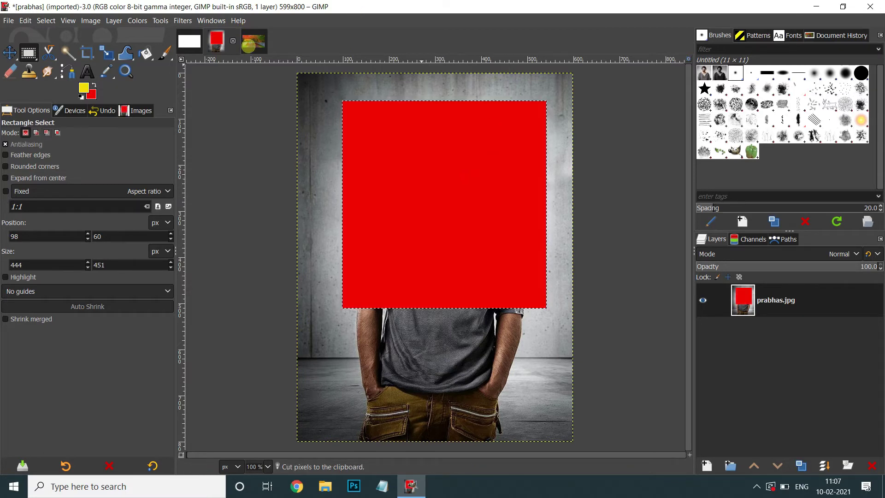
{"action": "left_click", "coordinate": [248, 44]}
{"action": "key", "text": "ctrl+v"}
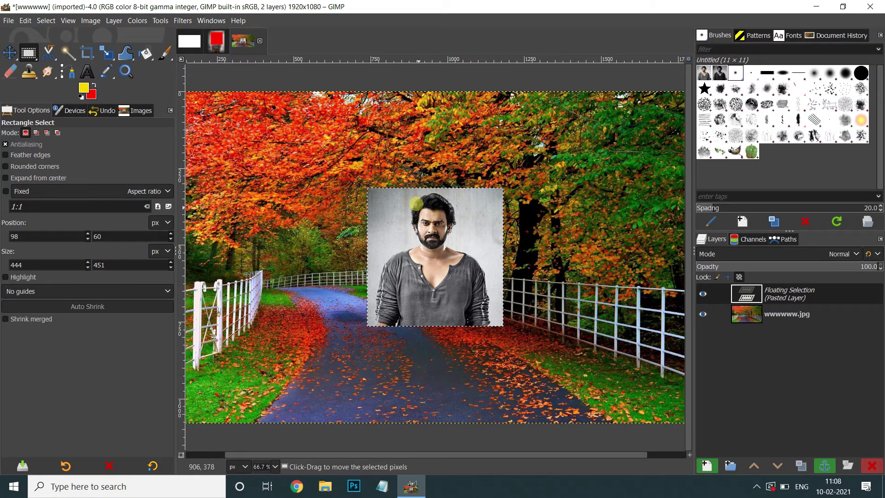
{"action": "key", "text": "ctrl"}
{"action": "key", "text": "ctrl+z"}
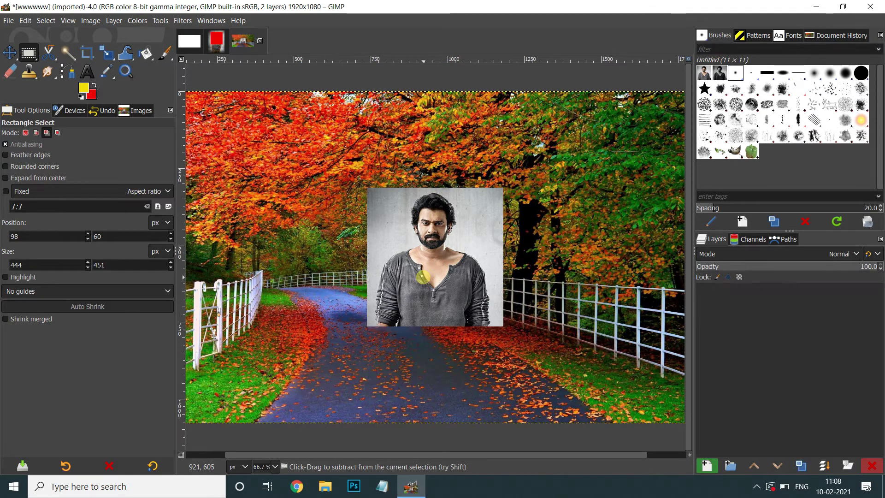
{"action": "key", "text": "ctrl+Page_Up"}
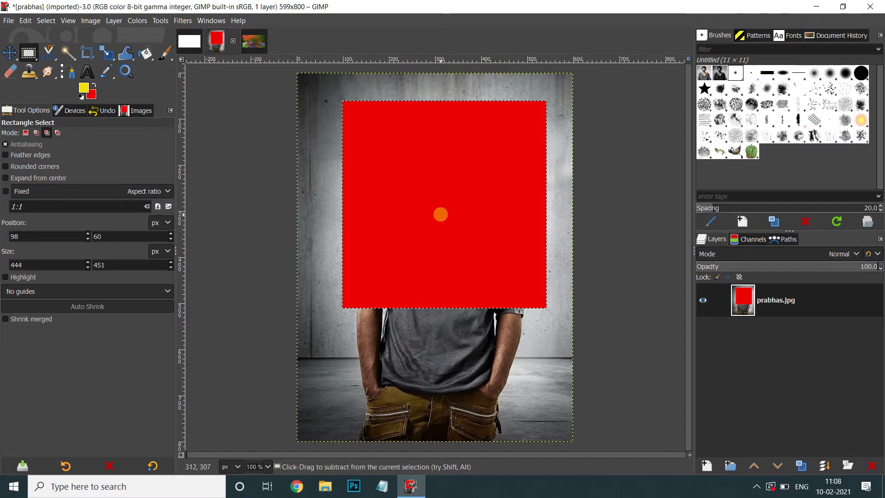
{"action": "key", "text": "ctrl+z"}
Draw an elliptical selection over the man's face and copy it.
{"action": "left_click_drag", "start_coordinate": [28, 53], "coordinate": [78, 72]}
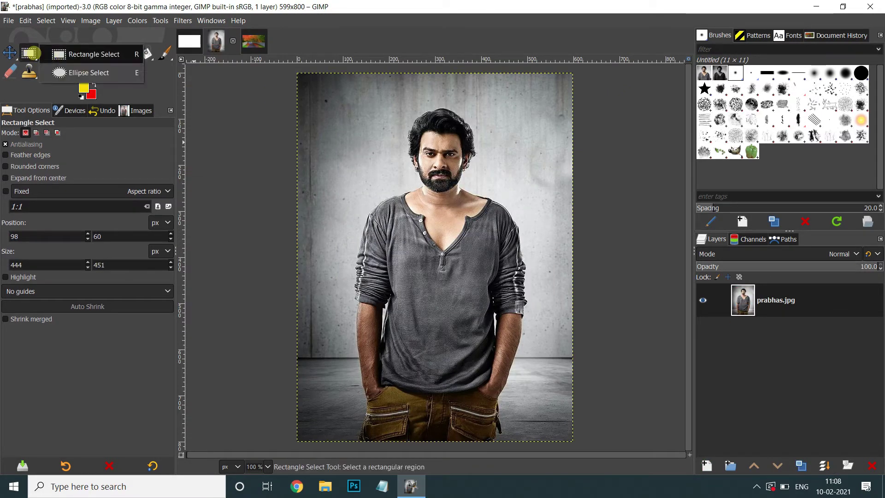
{"action": "left_click_drag", "start_coordinate": [433, 158], "coordinate": [518, 243]}
{"action": "left_click_drag", "start_coordinate": [486, 215], "coordinate": [451, 163]}
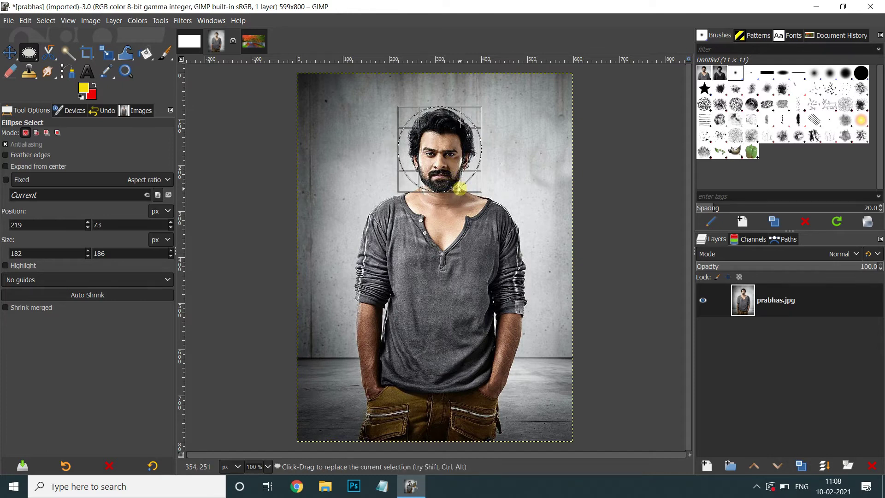
{"action": "key", "text": "Return"}
{"action": "key", "text": "ctrl+c"}
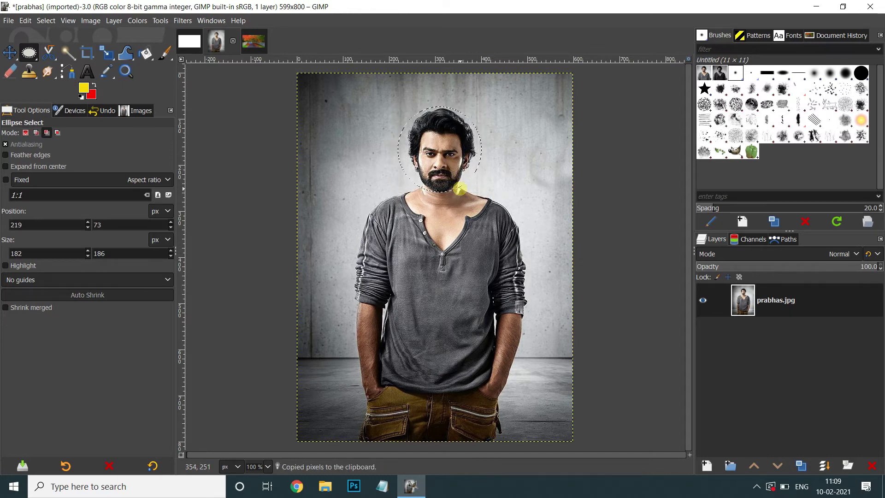
Paste the head onto the autumn road photo, undo it, and return to the portrait.
{"action": "left_click", "coordinate": [253, 42]}
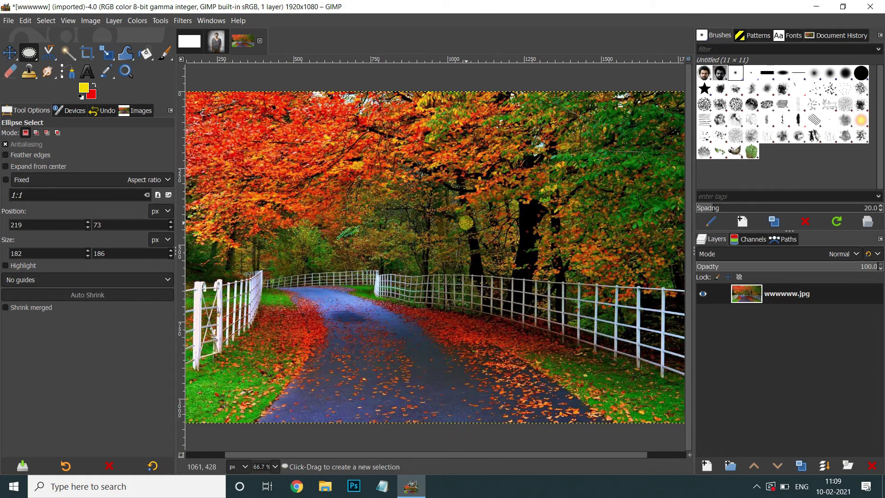
{"action": "key", "text": "ctrl+v"}
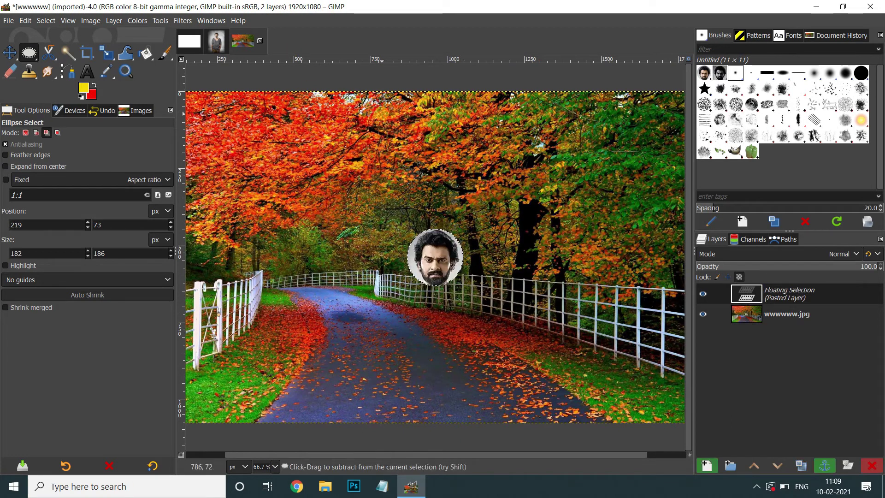
{"action": "key", "text": "ctrl+z"}
{"action": "left_click", "coordinate": [216, 41]}
{"action": "key", "text": "f"}
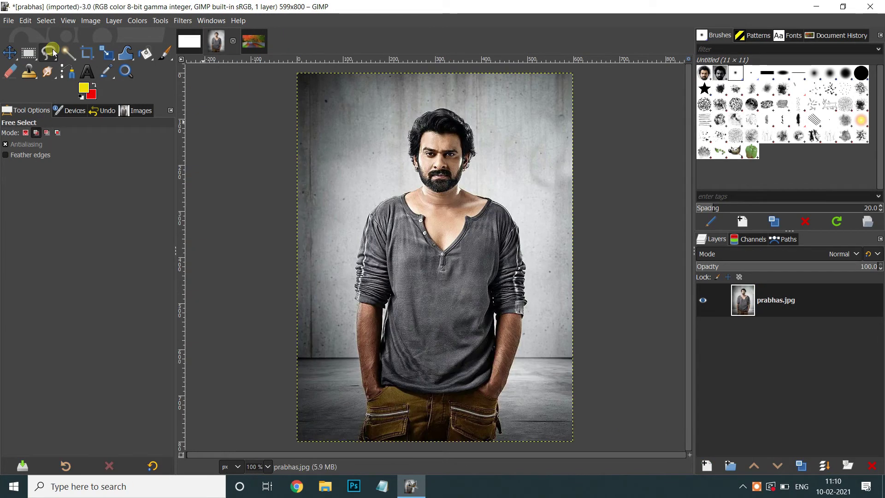
{"action": "left_click_drag", "start_coordinate": [48, 53], "coordinate": [103, 91]}
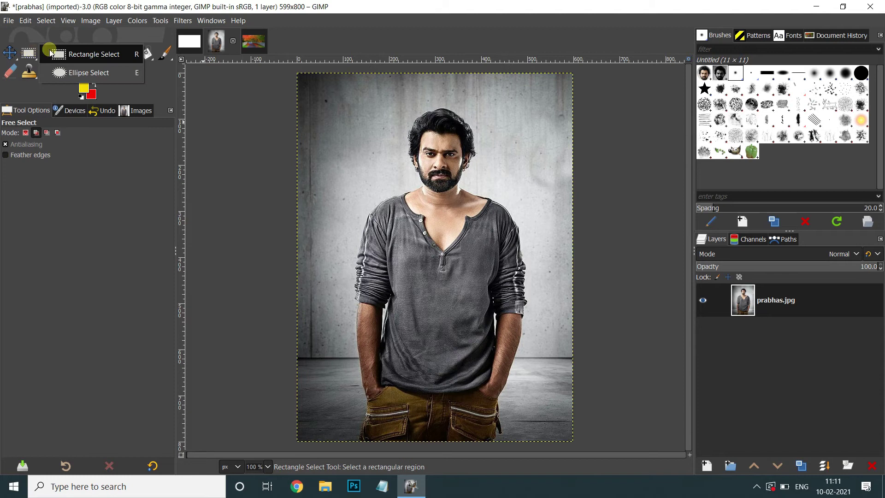
Switch to Foreground Select and set it to Draw foreground with a 10-pixel stroke.
{"action": "left_click", "coordinate": [64, 59]}
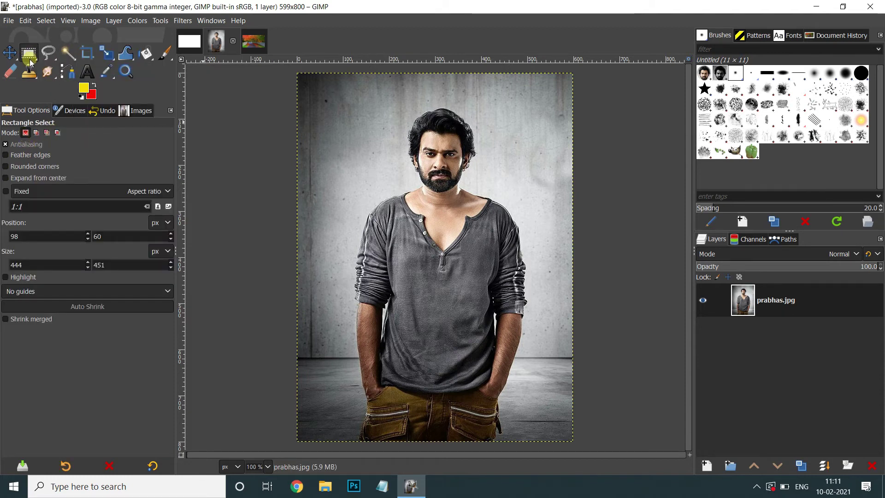
{"action": "mouse_move", "coordinate": [48, 53]}
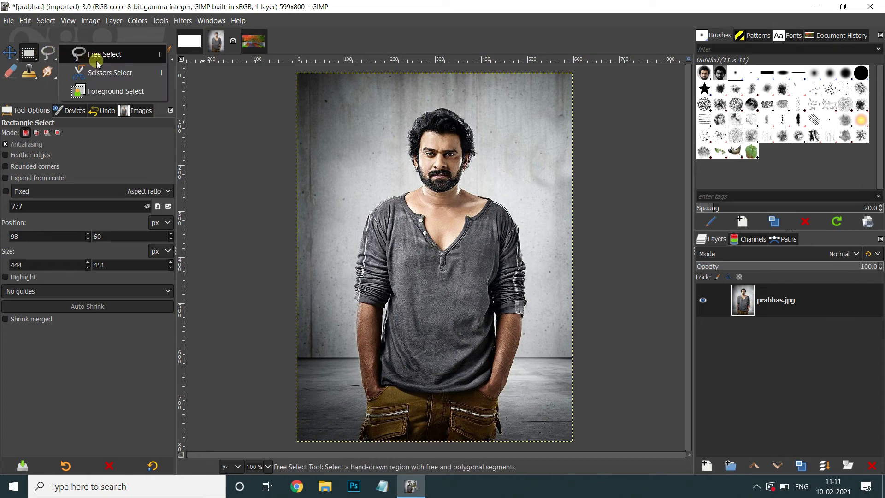
{"action": "left_click", "coordinate": [99, 72]}
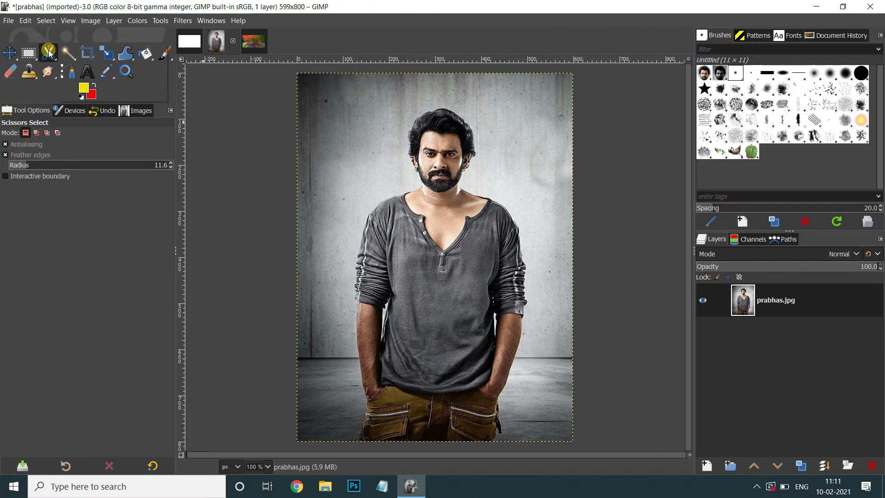
{"action": "mouse_move", "coordinate": [115, 91]}
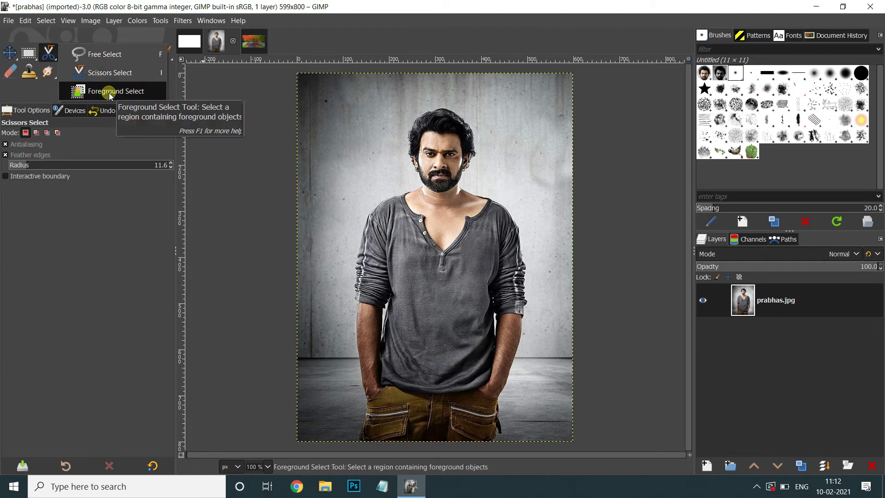
{"action": "left_click", "coordinate": [110, 96]}
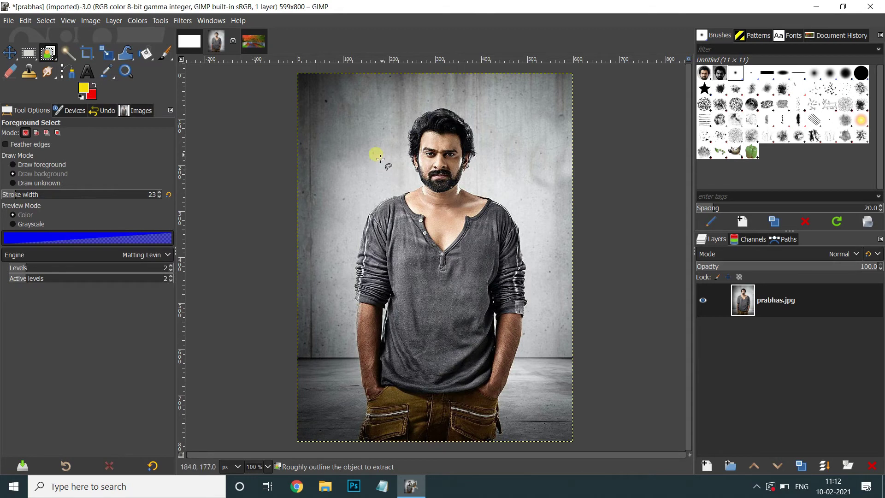
{"action": "left_click", "coordinate": [40, 165]}
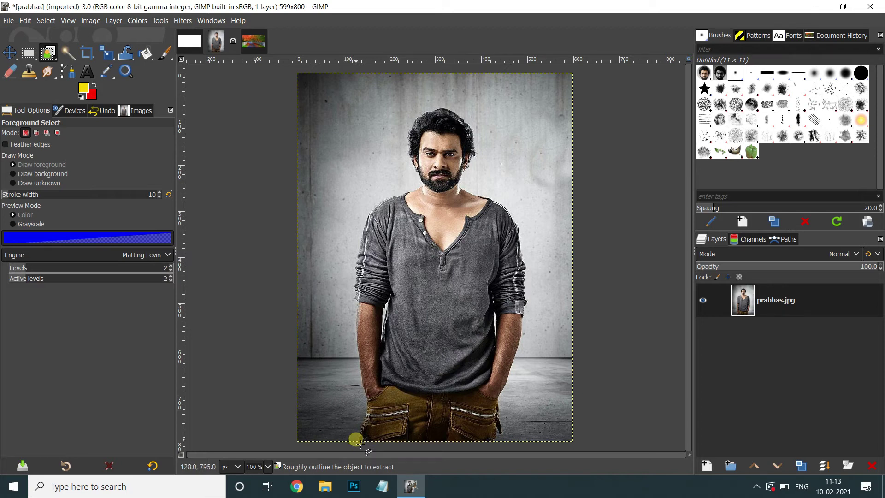
Drag a rough loop around the man's side, head and bottom, close it and confirm.
{"action": "left_click_drag", "start_coordinate": [358, 441], "coordinate": [351, 304]}
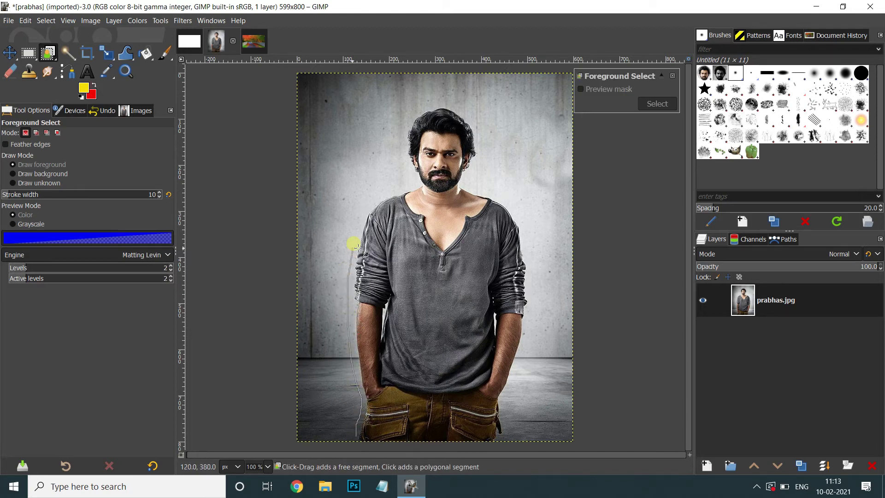
{"action": "mouse_move", "coordinate": [411, 159]}
{"action": "left_mouse_down"}
{"action": "mouse_move", "coordinate": [408, 112]}
{"action": "mouse_move", "coordinate": [438, 99]}
{"action": "mouse_move", "coordinate": [486, 123]}
{"action": "left_mouse_up"}
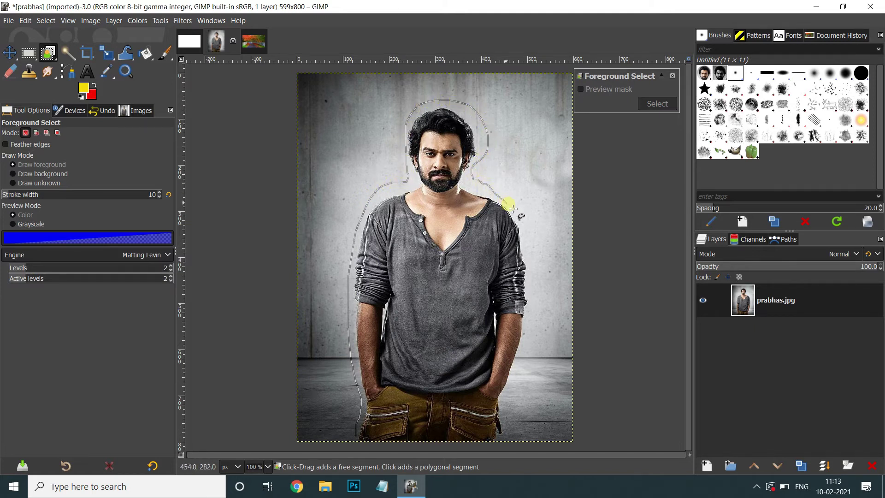
{"action": "mouse_move", "coordinate": [525, 382]}
{"action": "left_mouse_down"}
{"action": "mouse_move", "coordinate": [493, 444]}
{"action": "mouse_move", "coordinate": [365, 451]}
{"action": "left_mouse_up"}
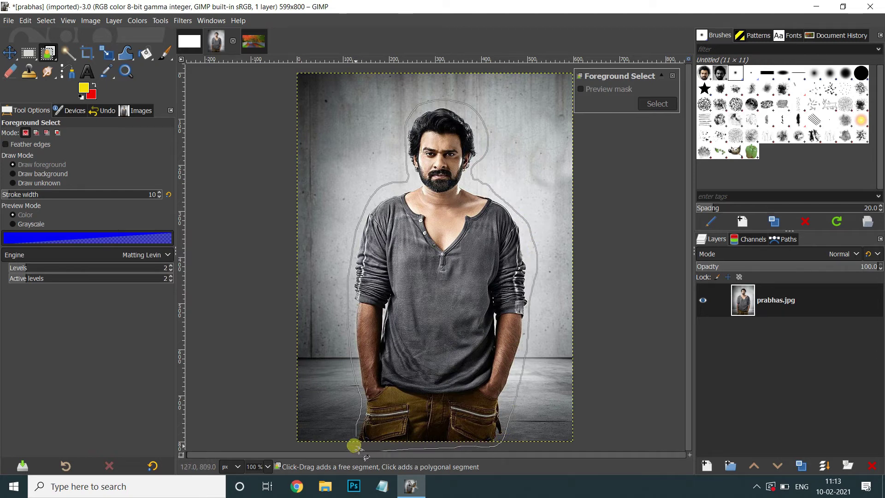
{"action": "left_click", "coordinate": [357, 437]}
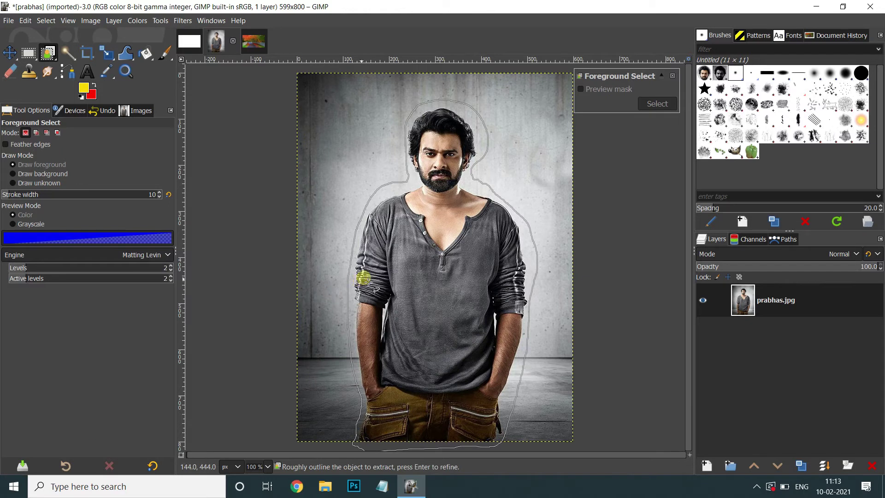
{"action": "key", "text": "Return"}
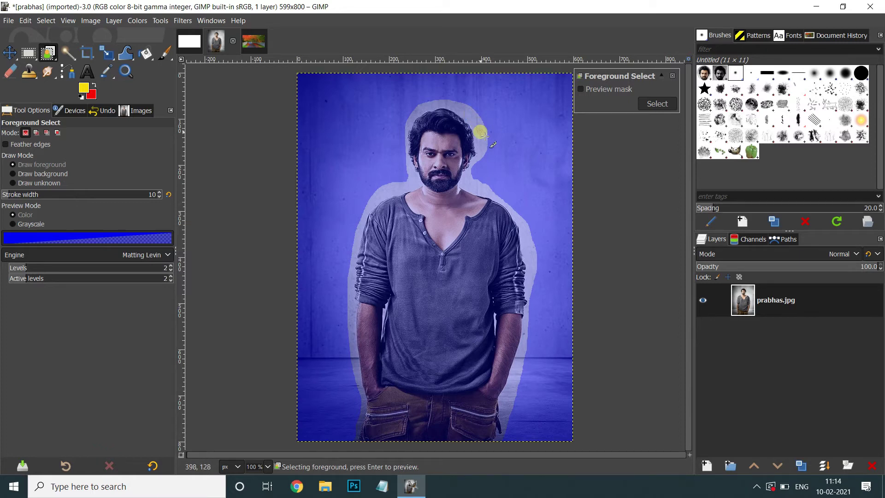
Widen the stroke to 59 pixels and paint the shirt and chest as foreground, undoing bad strokes.
{"action": "left_click", "coordinate": [74, 239]}
{"action": "key", "text": "Escape"}
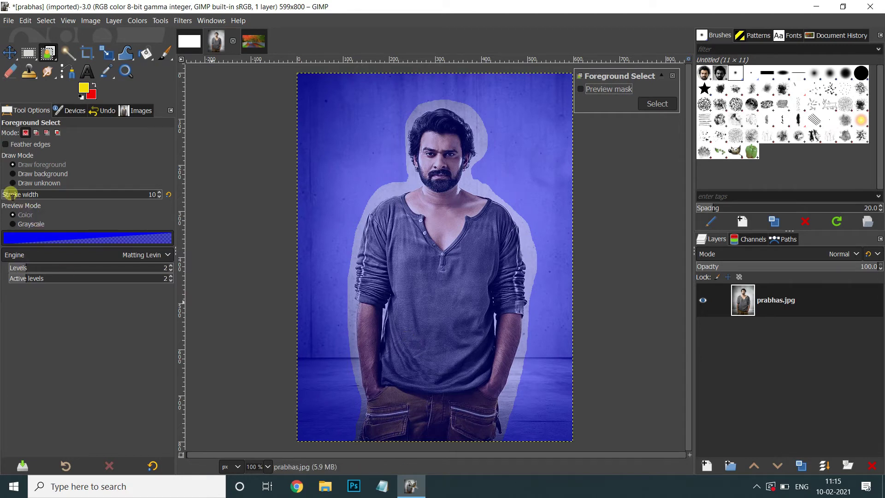
{"action": "mouse_move", "coordinate": [27, 194]}
{"action": "left_mouse_down"}
{"action": "mouse_move", "coordinate": [95, 193]}
{"action": "mouse_move", "coordinate": [35, 195]}
{"action": "left_mouse_up"}
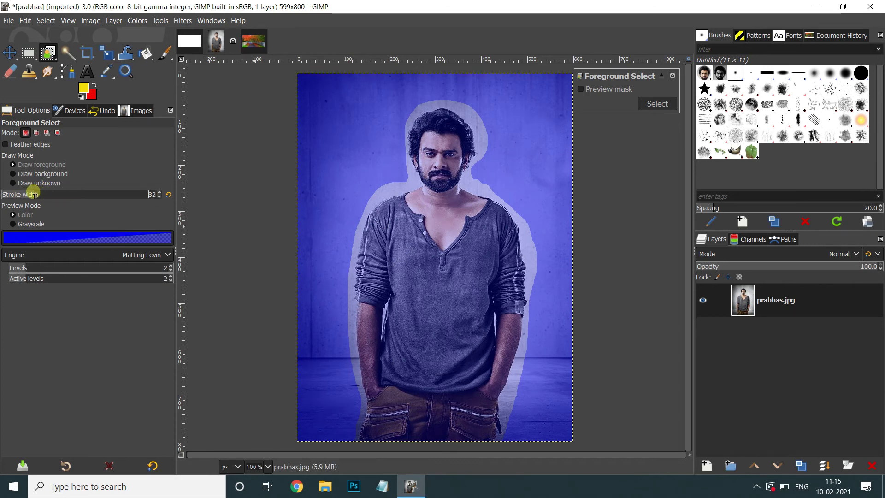
{"action": "mouse_move", "coordinate": [435, 283]}
{"action": "left_mouse_down"}
{"action": "mouse_move", "coordinate": [436, 330]}
{"action": "mouse_move", "coordinate": [418, 272]}
{"action": "mouse_move", "coordinate": [389, 423]}
{"action": "mouse_move", "coordinate": [371, 442]}
{"action": "mouse_move", "coordinate": [479, 446]}
{"action": "mouse_move", "coordinate": [480, 399]}
{"action": "mouse_move", "coordinate": [472, 421]}
{"action": "mouse_move", "coordinate": [505, 362]}
{"action": "mouse_move", "coordinate": [511, 234]}
{"action": "mouse_move", "coordinate": [470, 207]}
{"action": "mouse_move", "coordinate": [405, 203]}
{"action": "mouse_move", "coordinate": [376, 217]}
{"action": "mouse_move", "coordinate": [366, 318]}
{"action": "mouse_move", "coordinate": [379, 405]}
{"action": "mouse_move", "coordinate": [491, 417]}
{"action": "left_mouse_up"}
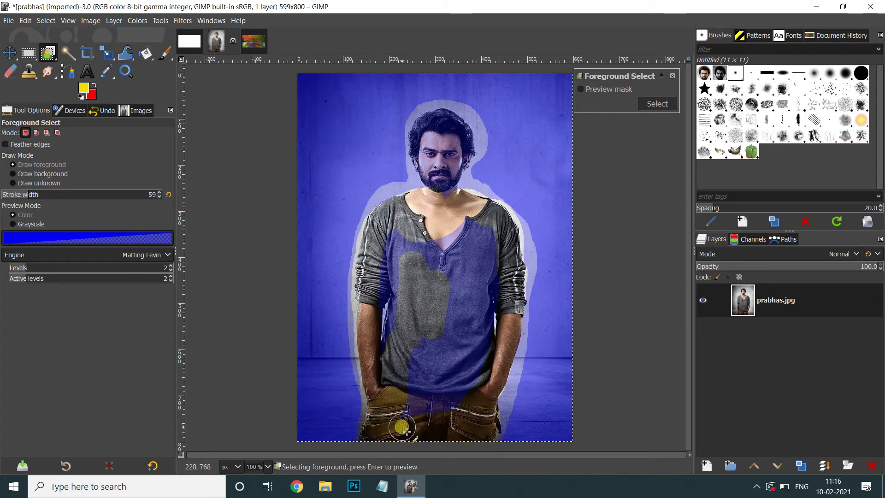
{"action": "mouse_move", "coordinate": [400, 285]}
{"action": "left_mouse_down"}
{"action": "mouse_move", "coordinate": [401, 300]}
{"action": "mouse_move", "coordinate": [433, 249]}
{"action": "mouse_move", "coordinate": [472, 310]}
{"action": "mouse_move", "coordinate": [484, 241]}
{"action": "mouse_move", "coordinate": [468, 234]}
{"action": "mouse_move", "coordinate": [482, 273]}
{"action": "mouse_move", "coordinate": [420, 424]}
{"action": "mouse_move", "coordinate": [429, 375]}
{"action": "mouse_move", "coordinate": [419, 372]}
{"action": "mouse_move", "coordinate": [455, 399]}
{"action": "mouse_move", "coordinate": [475, 355]}
{"action": "mouse_move", "coordinate": [395, 419]}
{"action": "mouse_move", "coordinate": [450, 371]}
{"action": "mouse_move", "coordinate": [495, 314]}
{"action": "mouse_move", "coordinate": [490, 263]}
{"action": "mouse_move", "coordinate": [455, 297]}
{"action": "mouse_move", "coordinate": [438, 367]}
{"action": "mouse_move", "coordinate": [489, 386]}
{"action": "mouse_move", "coordinate": [491, 318]}
{"action": "mouse_move", "coordinate": [419, 209]}
{"action": "mouse_move", "coordinate": [460, 223]}
{"action": "left_mouse_up"}
{"action": "key", "text": "ctrl+z"}
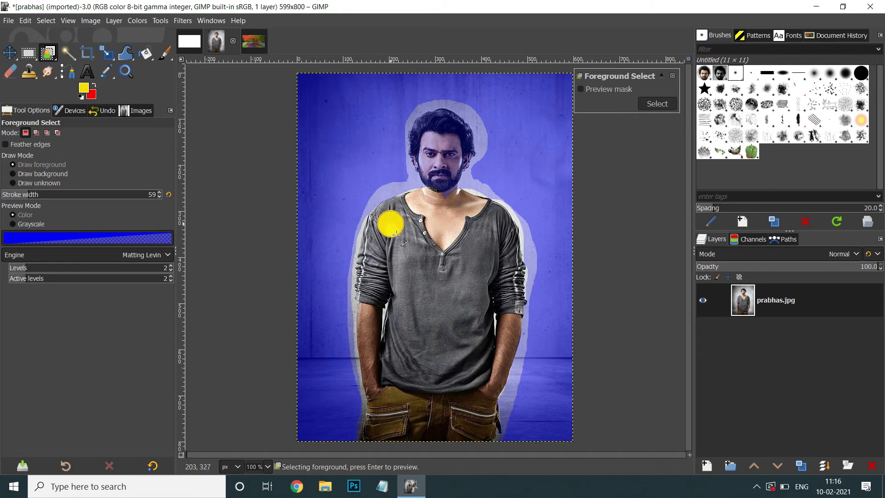
{"action": "mouse_move", "coordinate": [440, 198]}
{"action": "left_mouse_down"}
{"action": "mouse_move", "coordinate": [440, 169]}
{"action": "mouse_move", "coordinate": [423, 144]}
{"action": "mouse_move", "coordinate": [451, 129]}
{"action": "mouse_move", "coordinate": [445, 212]}
{"action": "left_mouse_up"}
{"action": "key", "text": "ctrl+z"}
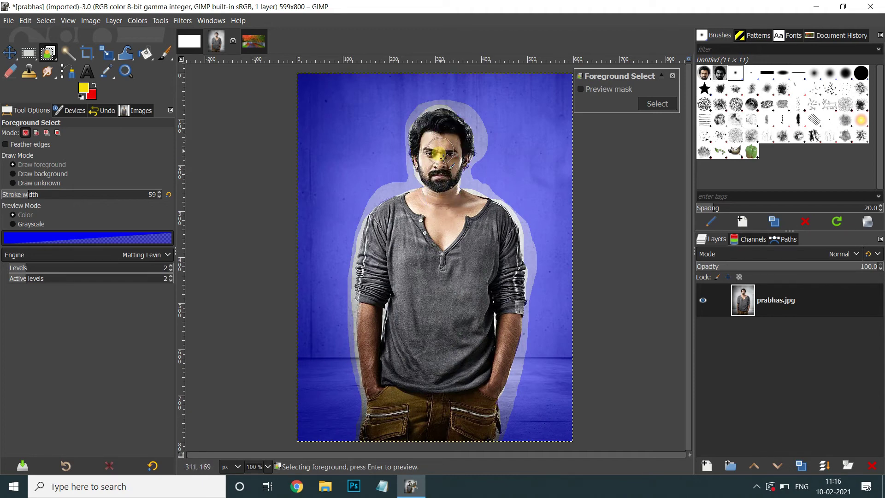
Mark the head as foreground and the wall above it as background, undoing a stray stroke.
{"action": "left_click", "coordinate": [429, 108]}
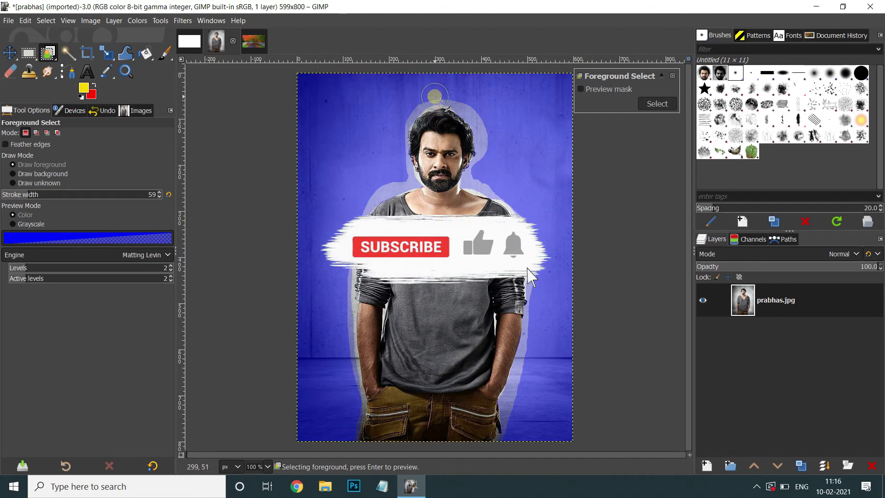
{"action": "left_click", "coordinate": [27, 175]}
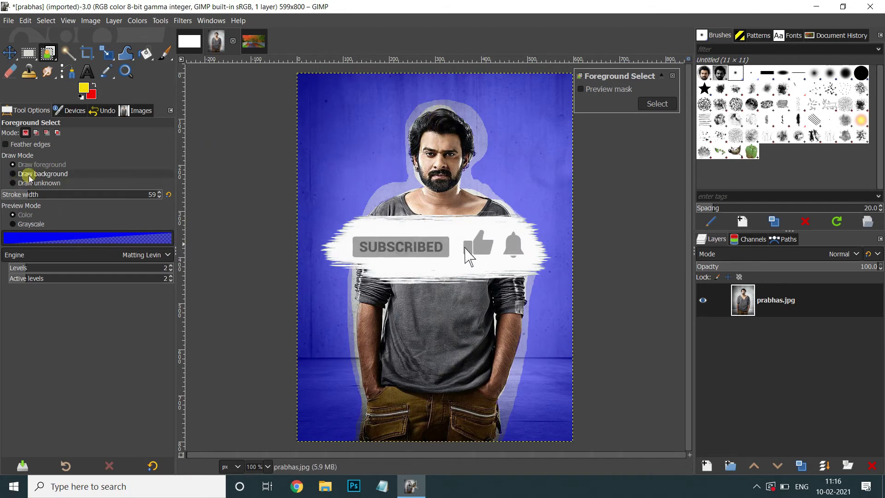
{"action": "left_click", "coordinate": [41, 164]}
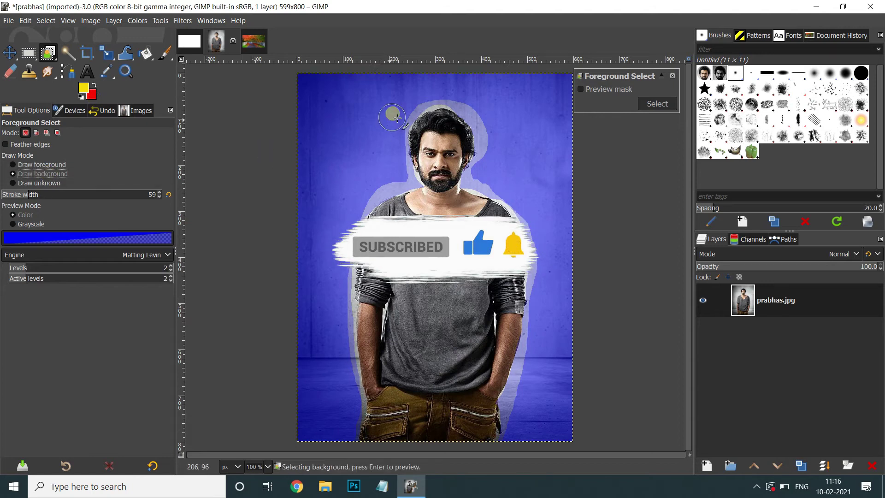
{"action": "mouse_move", "coordinate": [443, 94]}
{"action": "left_mouse_down"}
{"action": "mouse_move", "coordinate": [432, 101]}
{"action": "mouse_move", "coordinate": [470, 99]}
{"action": "left_mouse_up"}
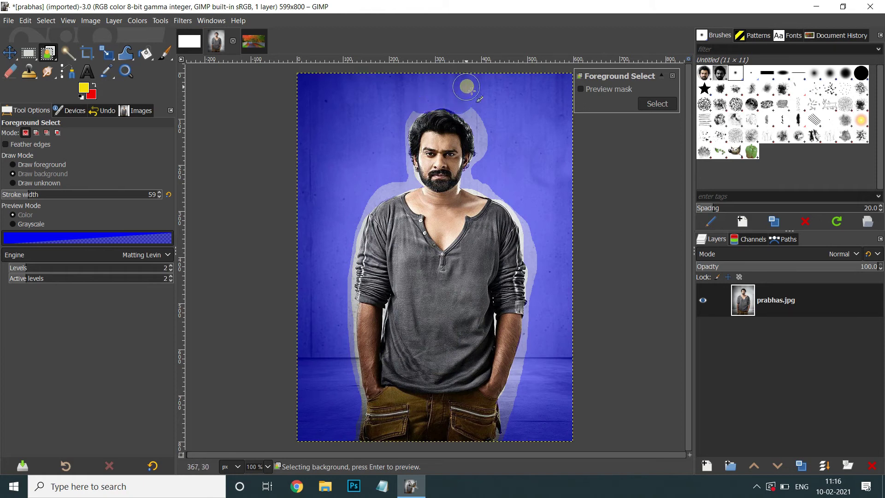
{"action": "left_click", "coordinate": [22, 164]}
{"action": "left_click_drag", "start_coordinate": [448, 134], "coordinate": [443, 130]}
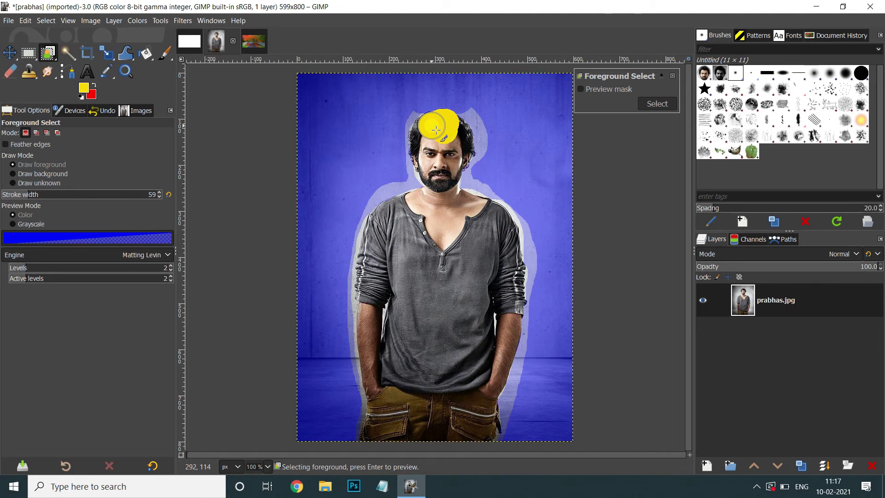
{"action": "key", "text": "ctrl+z"}
{"action": "left_click", "coordinate": [433, 294]}
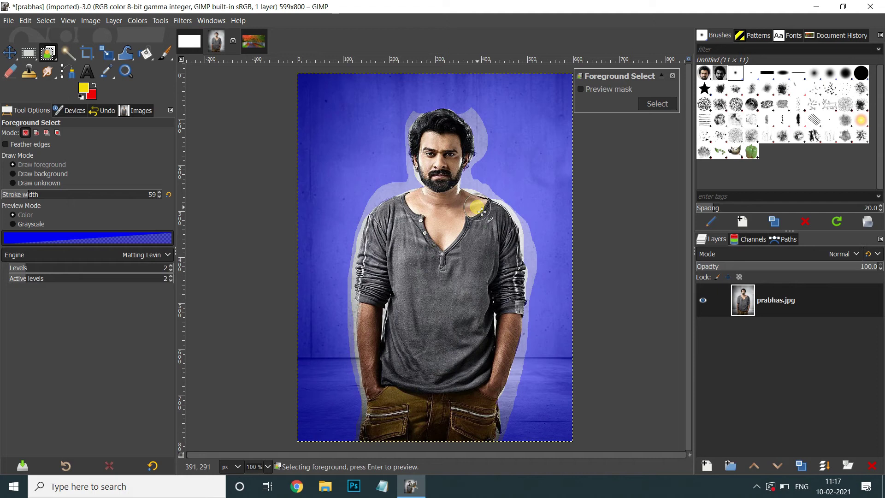
Preview the mask, set the extraction engine to Matting Levin, and raise Levels to 4.
{"action": "left_click", "coordinate": [579, 90]}
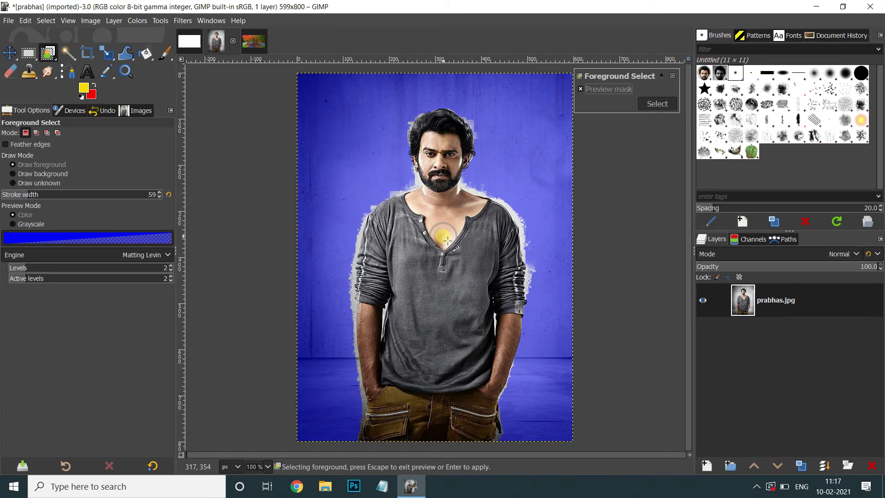
{"action": "left_click", "coordinate": [89, 268]}
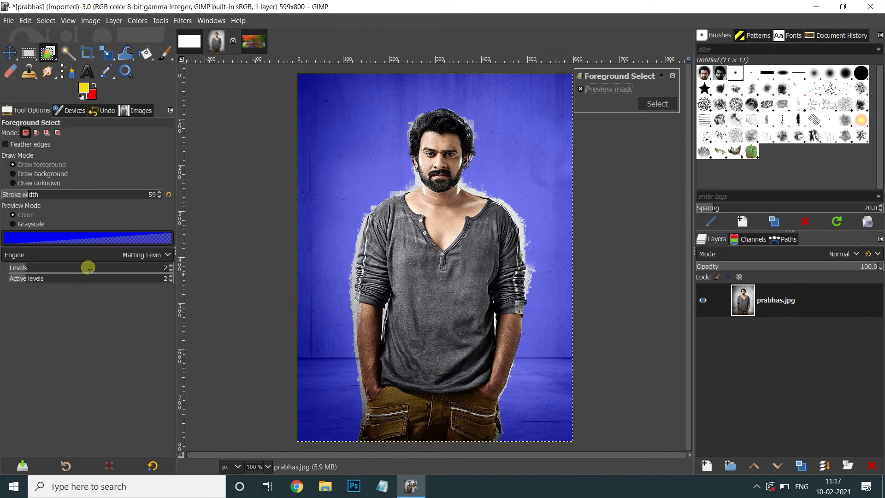
{"action": "left_click", "coordinate": [137, 257]}
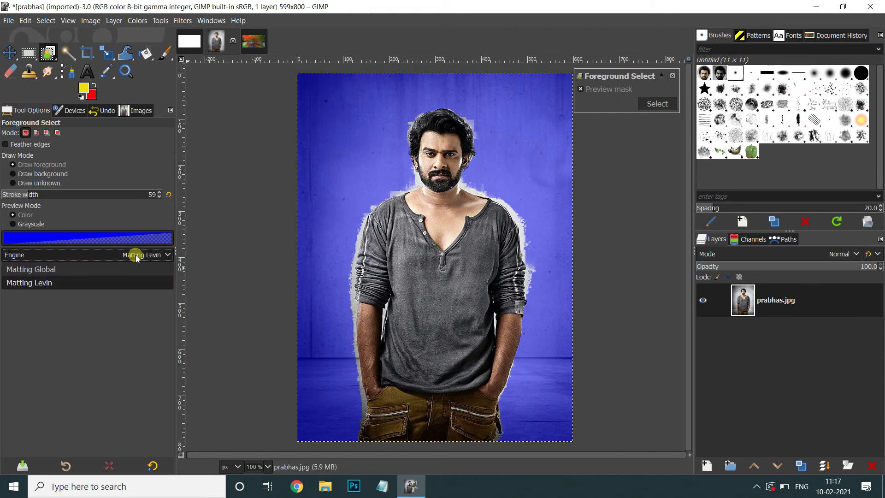
{"action": "left_click", "coordinate": [58, 270]}
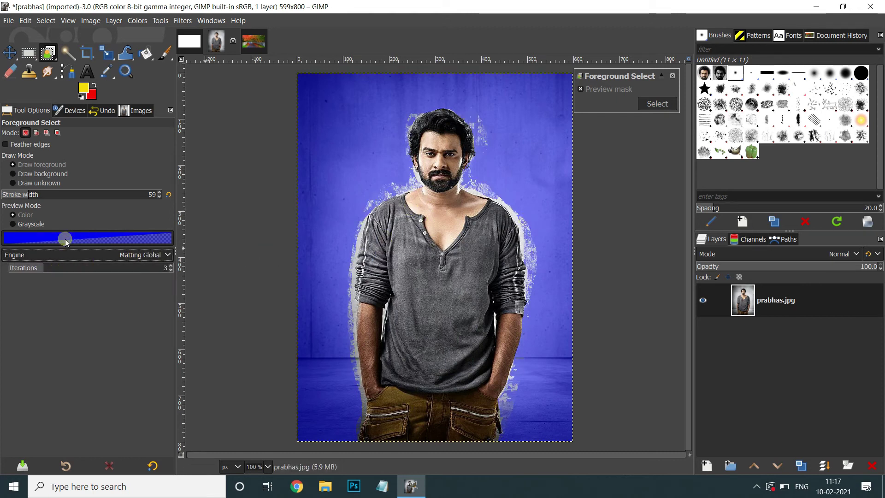
{"action": "left_click", "coordinate": [53, 254]}
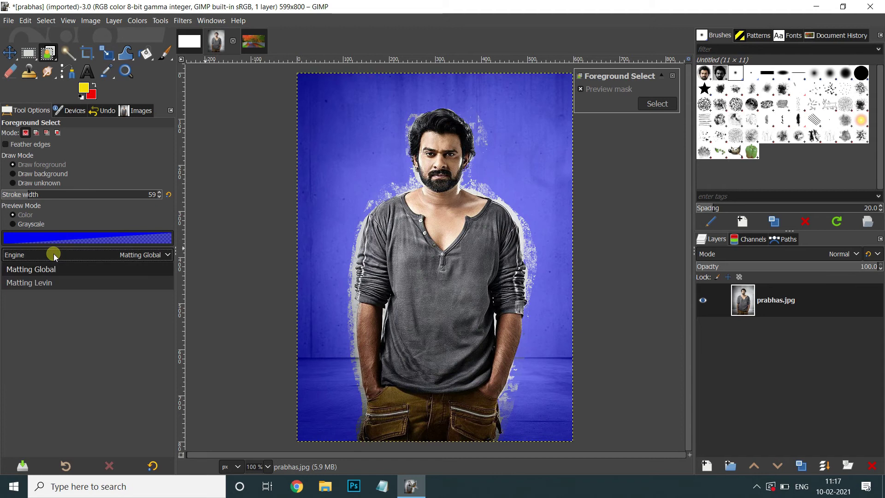
{"action": "left_click", "coordinate": [38, 282]}
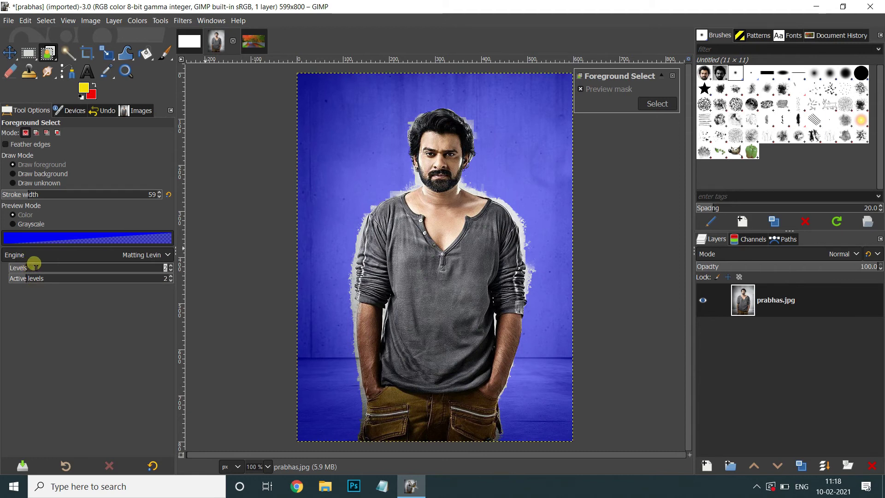
{"action": "left_click_drag", "start_coordinate": [35, 266], "coordinate": [41, 267]}
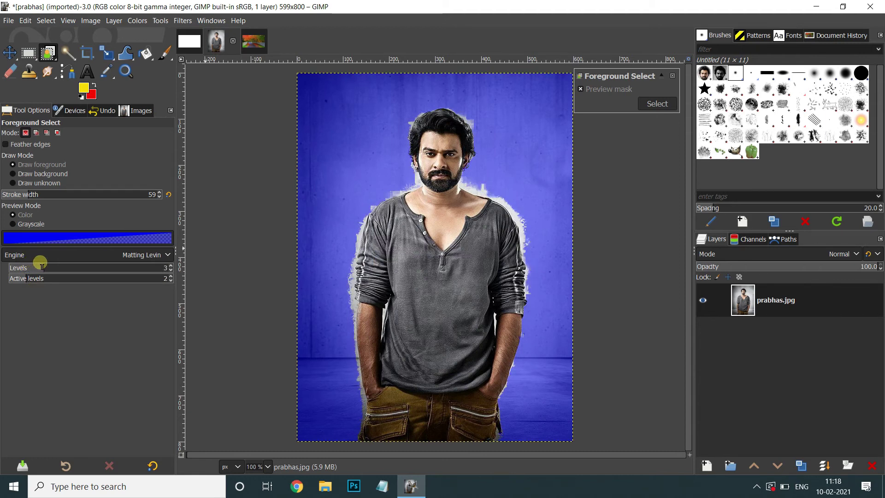
{"action": "left_click_drag", "start_coordinate": [49, 261], "coordinate": [61, 260]}
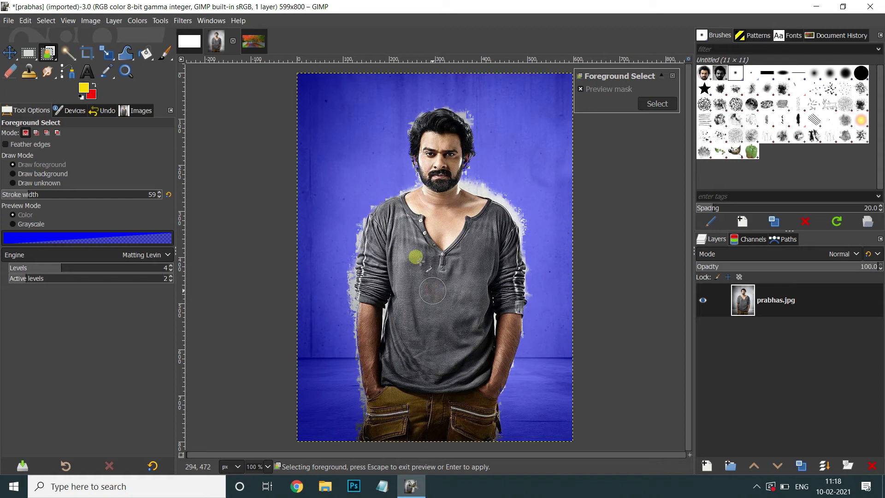
{"action": "right_click", "coordinate": [49, 55]}
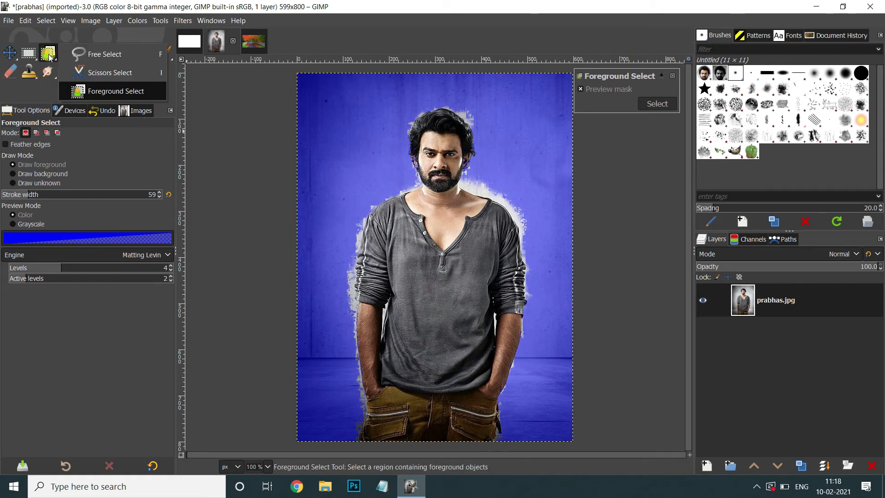
{"action": "left_click", "coordinate": [49, 55]}
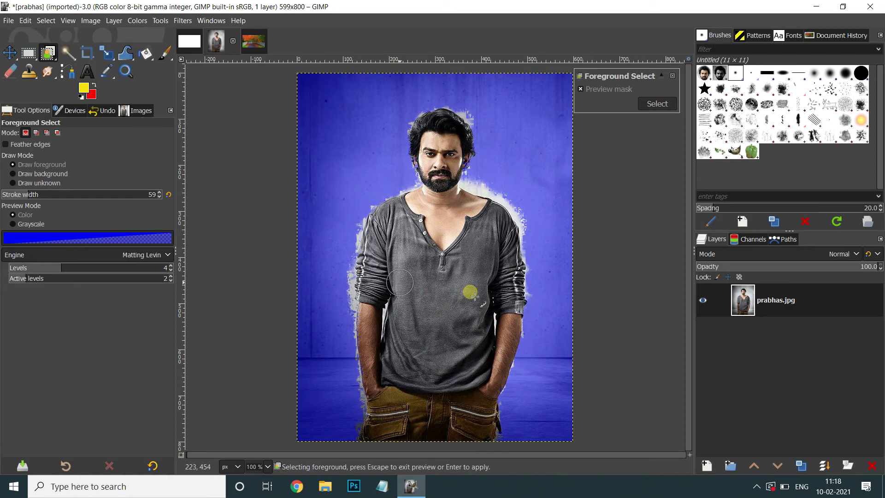
Apply the foreground mask as a selection, copy the man, then test-paste and undo on the road photo.
{"action": "left_click", "coordinate": [657, 104]}
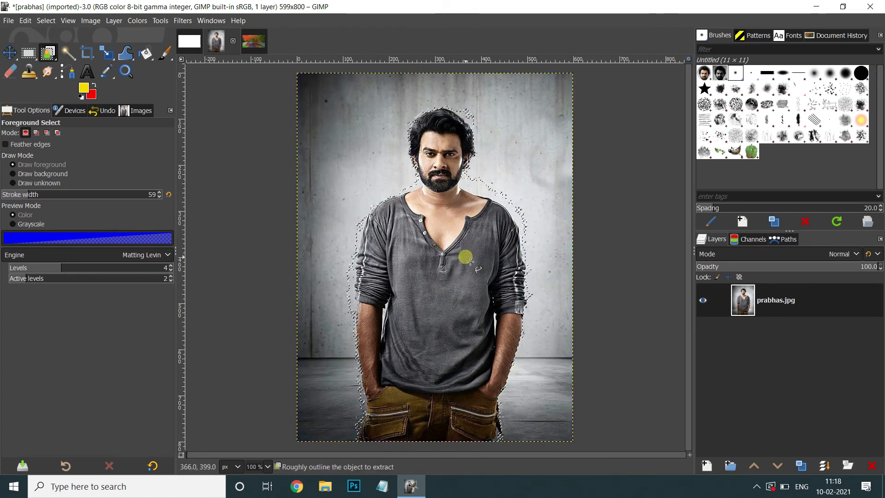
{"action": "key", "text": "ctrl+c"}
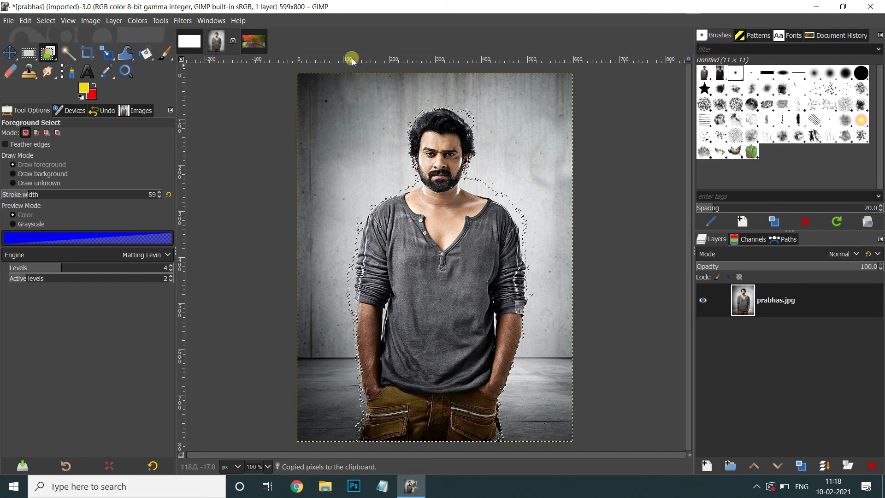
{"action": "left_click", "coordinate": [253, 41]}
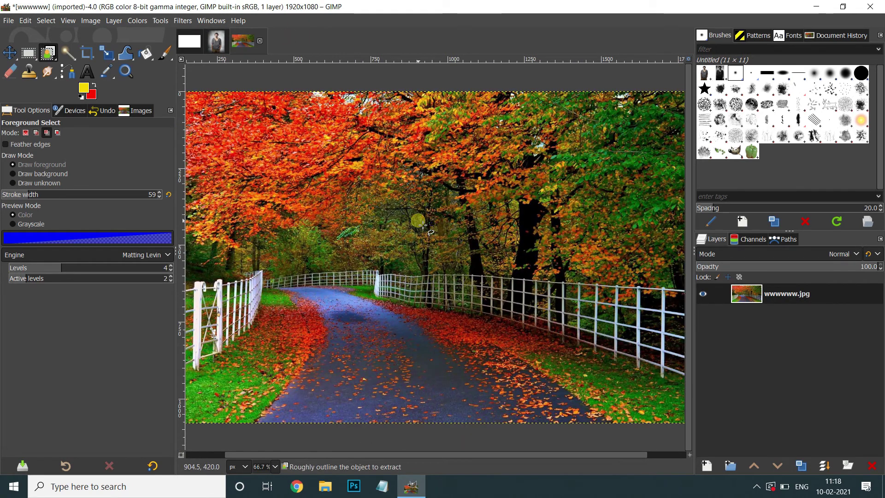
{"action": "key", "text": "ctrl+v"}
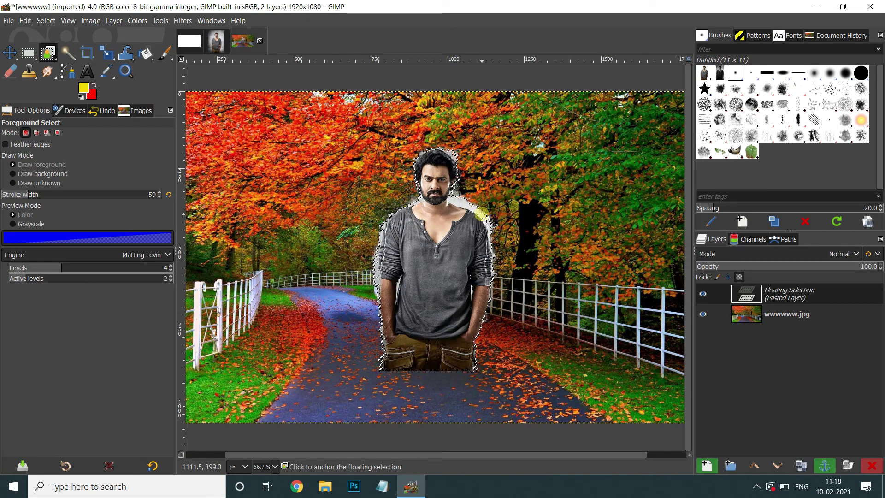
{"action": "key", "text": "ctrl+z"}
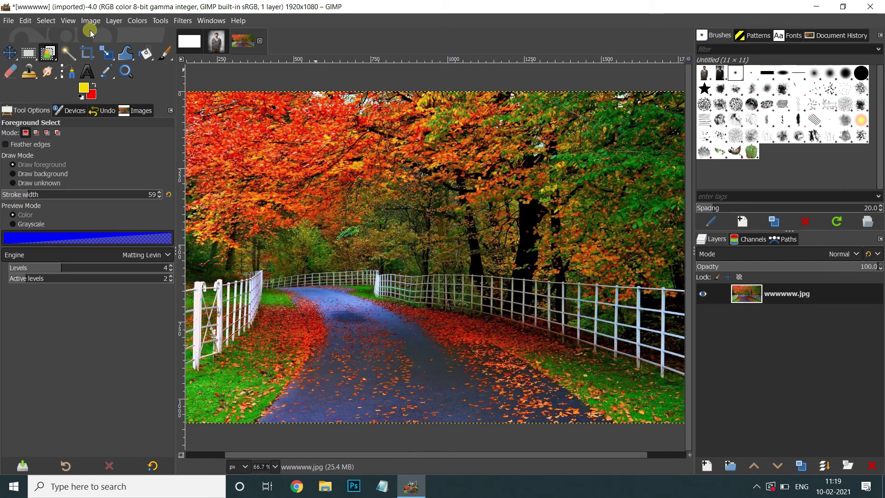
{"action": "left_click", "coordinate": [217, 42]}
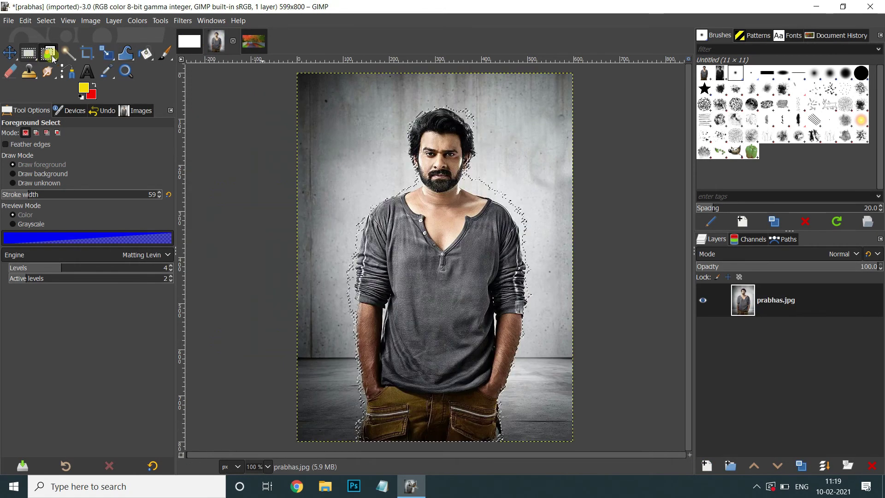
Pick Free Select from the selection tool group and change its selection Mode.
{"action": "left_click", "coordinate": [51, 54]}
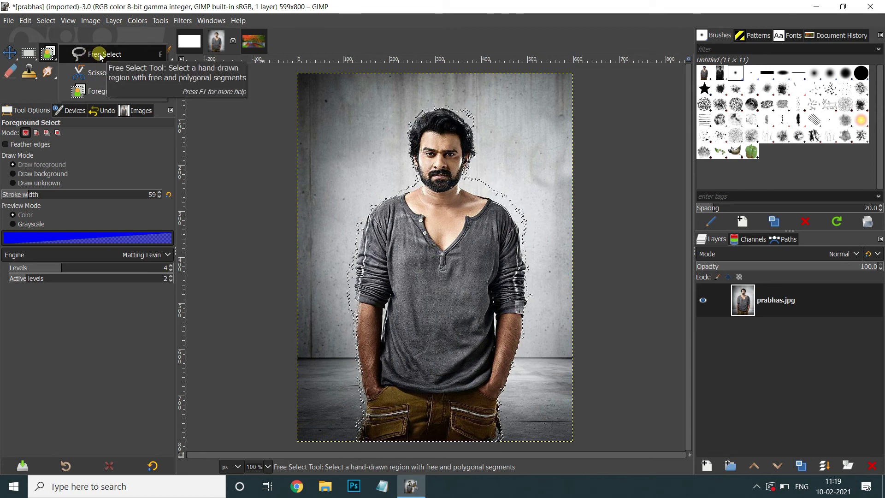
{"action": "left_click", "coordinate": [100, 57]}
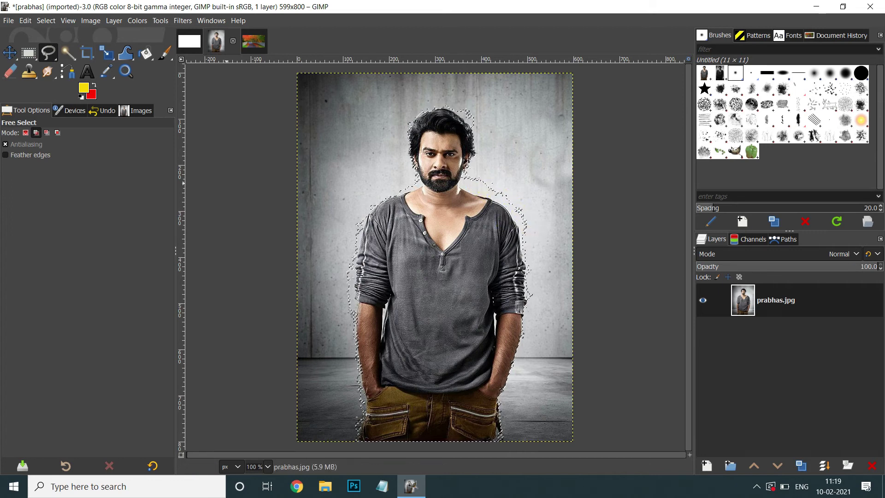
{"action": "left_click", "coordinate": [53, 133]}
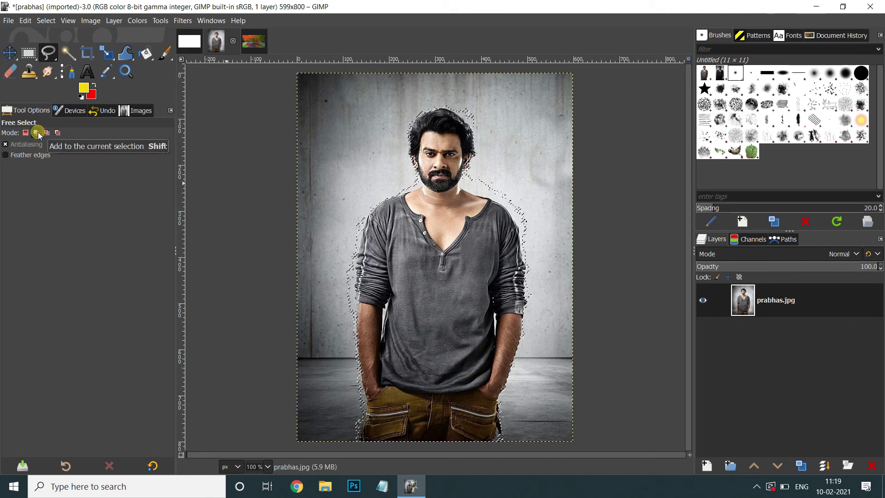
{"action": "left_click", "coordinate": [38, 132]}
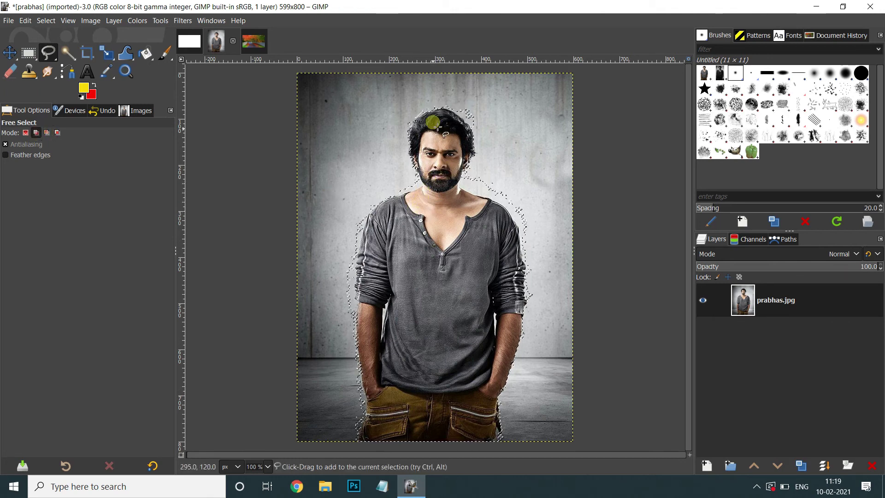
{"action": "left_click_drag", "start_coordinate": [444, 146], "coordinate": [436, 179]}
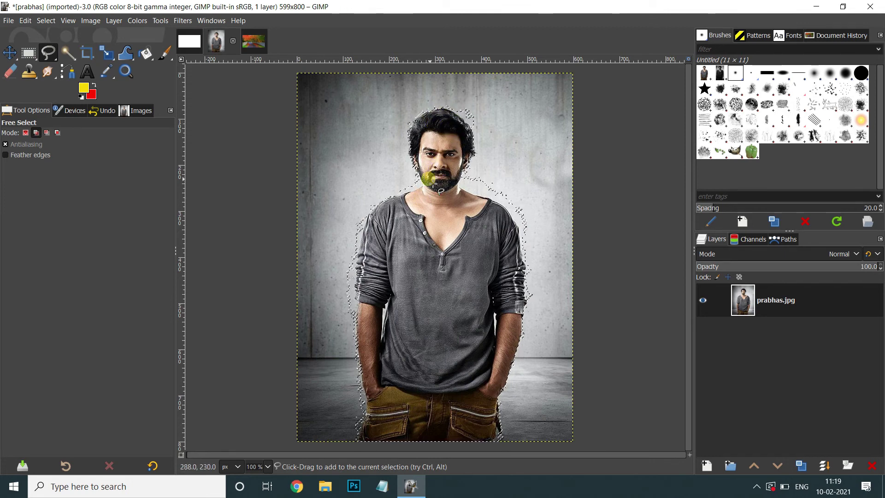
{"action": "left_click_drag", "start_coordinate": [424, 136], "coordinate": [422, 143]}
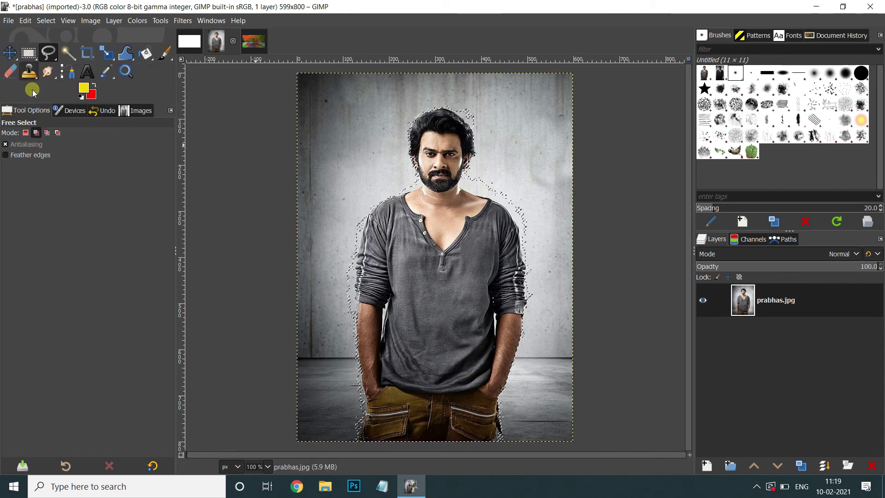
In subtract mode, remove the background above the hair and outline the area beside the shoulder.
{"action": "left_click", "coordinate": [46, 133]}
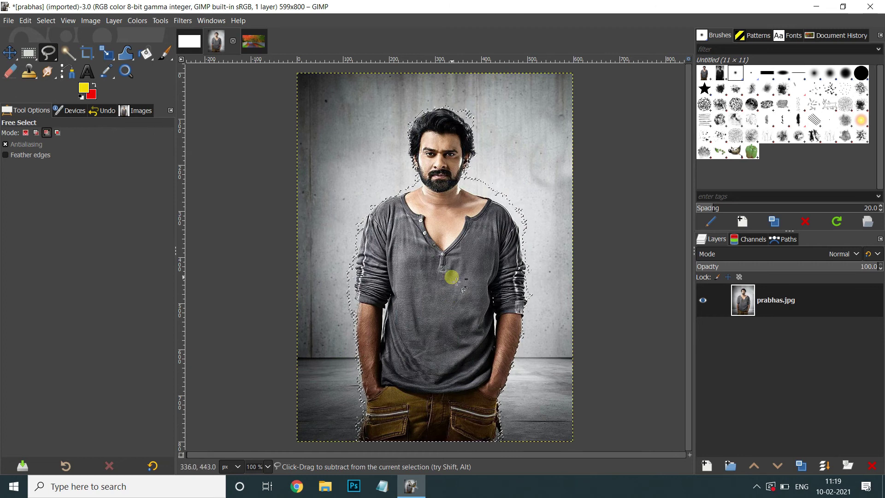
{"action": "scroll", "coordinate": [451, 278], "scroll_direction": "up", "scroll_amount": 2, "text": "ctrl"}
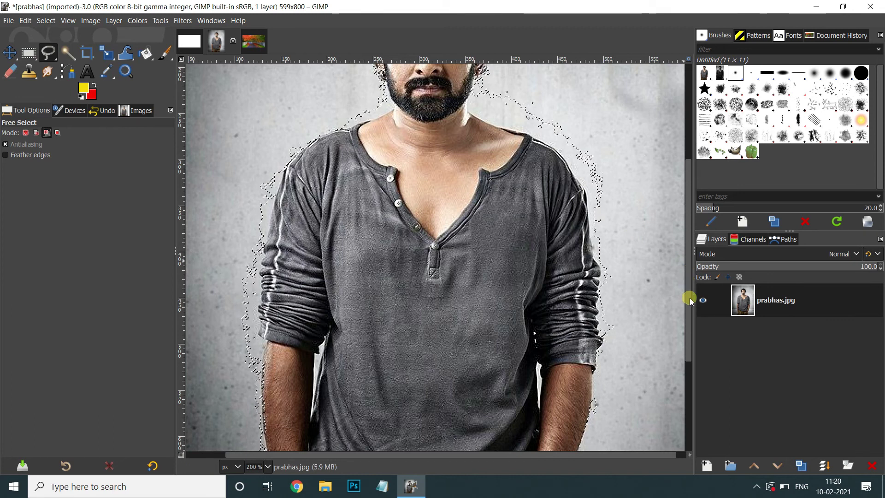
{"action": "left_click_drag", "start_coordinate": [690, 301], "coordinate": [690, 205]}
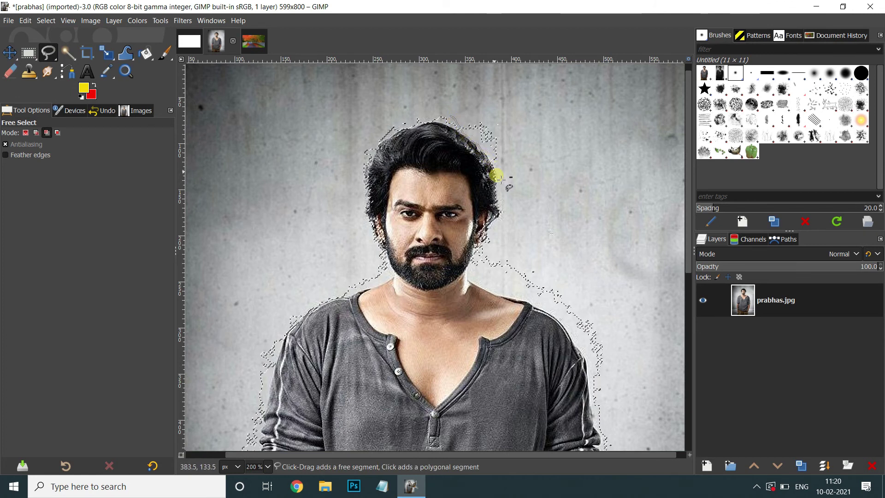
{"action": "left_click_drag", "start_coordinate": [524, 164], "coordinate": [450, 113]}
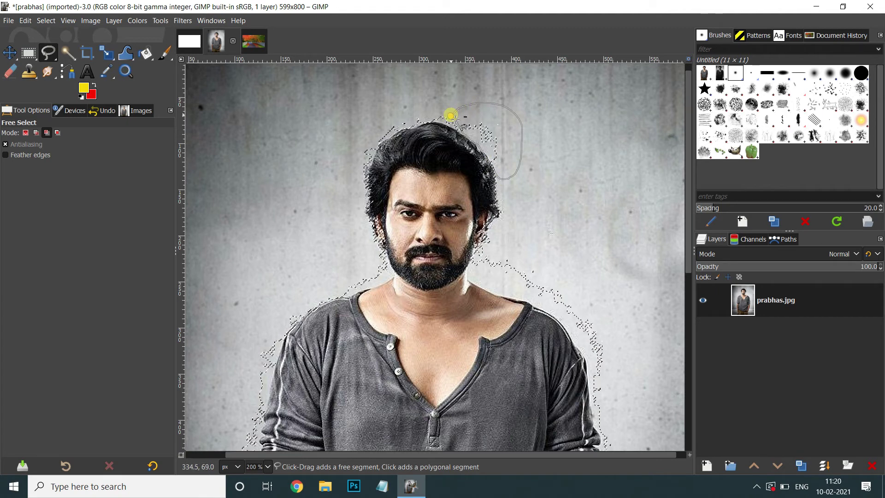
{"action": "key", "text": "Return"}
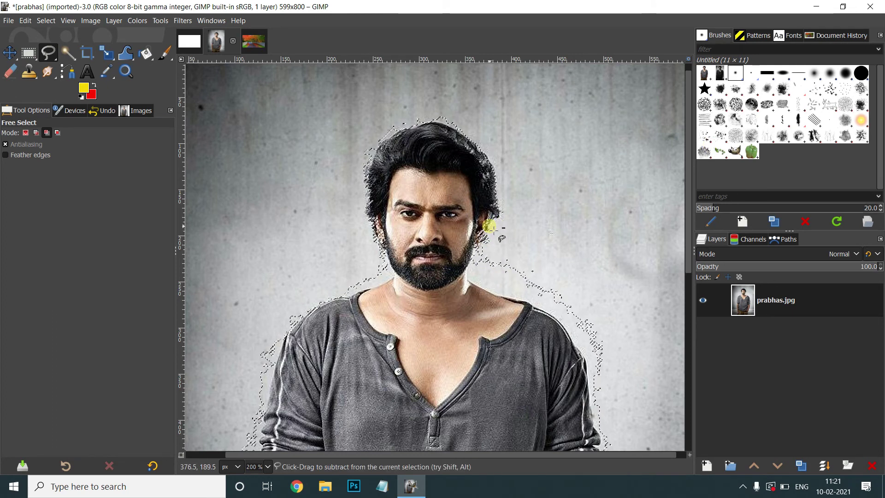
{"action": "left_click", "coordinate": [489, 225]}
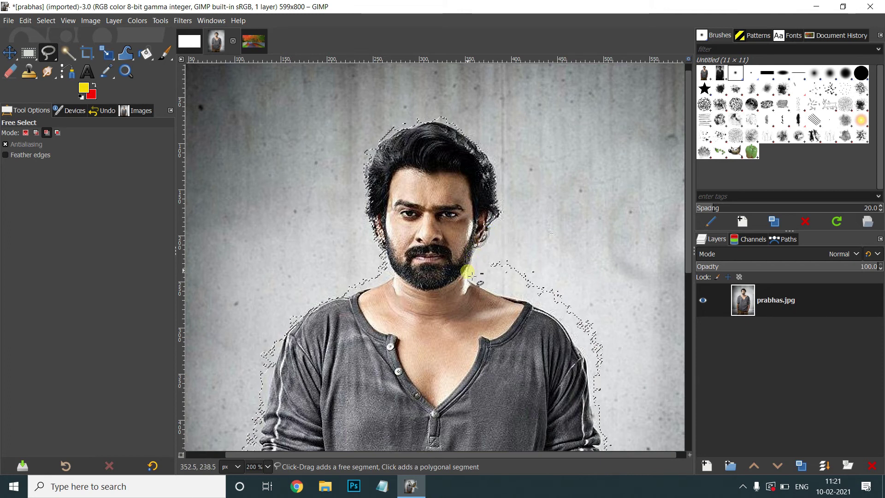
{"action": "left_click_drag", "start_coordinate": [492, 297], "coordinate": [558, 320]}
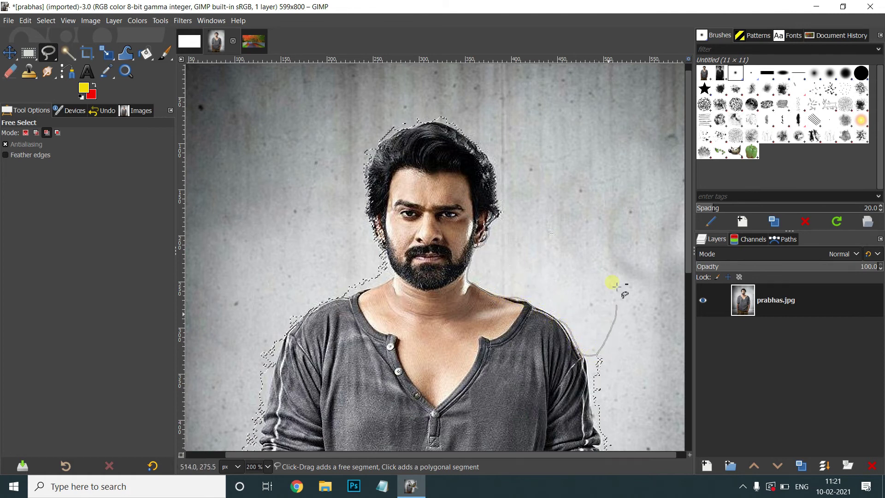
{"action": "left_click", "coordinate": [490, 226]}
Remove the shoulder background, then subtract loops of background along the right arm.
{"action": "key", "text": "Return"}
{"action": "scroll", "coordinate": [599, 223], "scroll_direction": "down", "scroll_amount": 5}
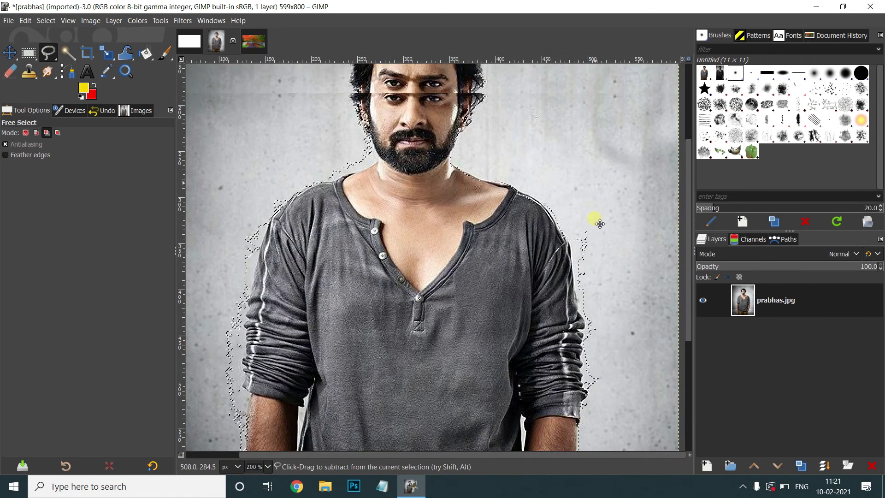
{"action": "scroll", "coordinate": [599, 223], "scroll_direction": "up", "scroll_amount": 2}
{"action": "scroll", "coordinate": [593, 286], "scroll_direction": "down", "scroll_amount": 2}
{"action": "scroll", "coordinate": [607, 203], "scroll_direction": "down", "scroll_amount": 1}
{"action": "left_click", "coordinate": [574, 200], "text": "ctrl"}
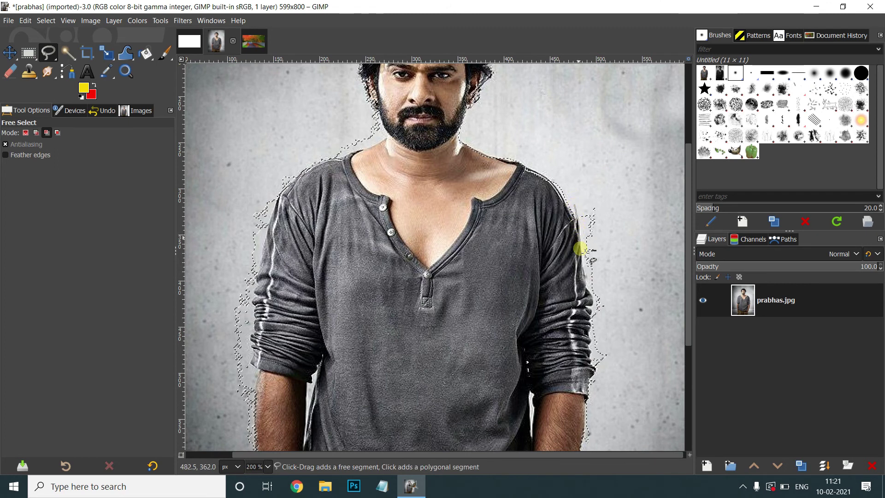
{"action": "mouse_move", "coordinate": [587, 289]}
{"action": "left_mouse_down"}
{"action": "mouse_move", "coordinate": [604, 197]}
{"action": "mouse_move", "coordinate": [576, 204]}
{"action": "left_mouse_up"}
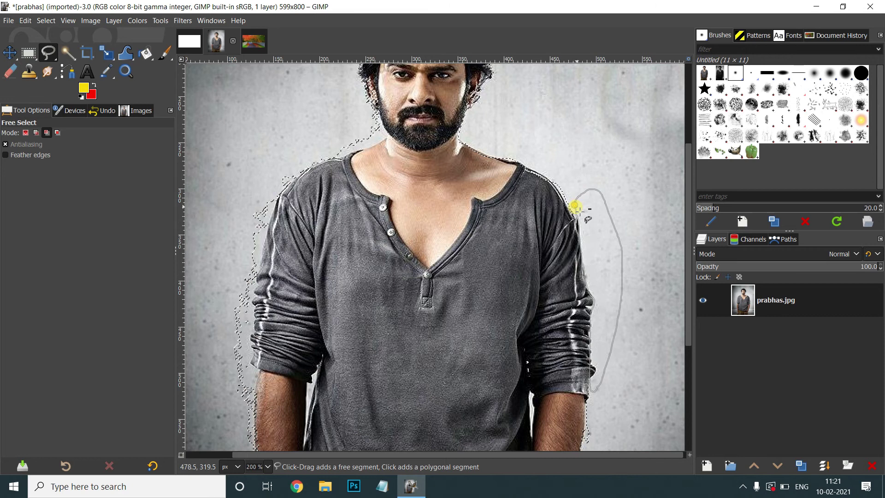
{"action": "key", "text": "Return"}
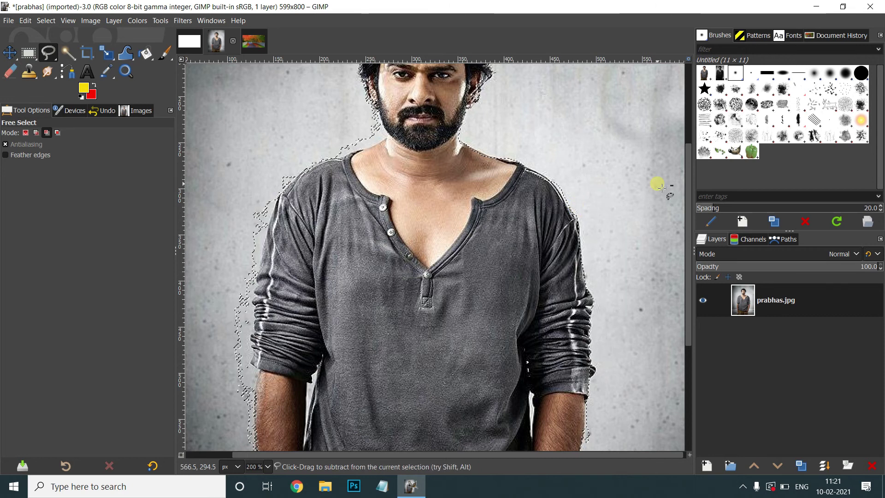
{"action": "left_click_drag", "start_coordinate": [689, 204], "coordinate": [686, 309]}
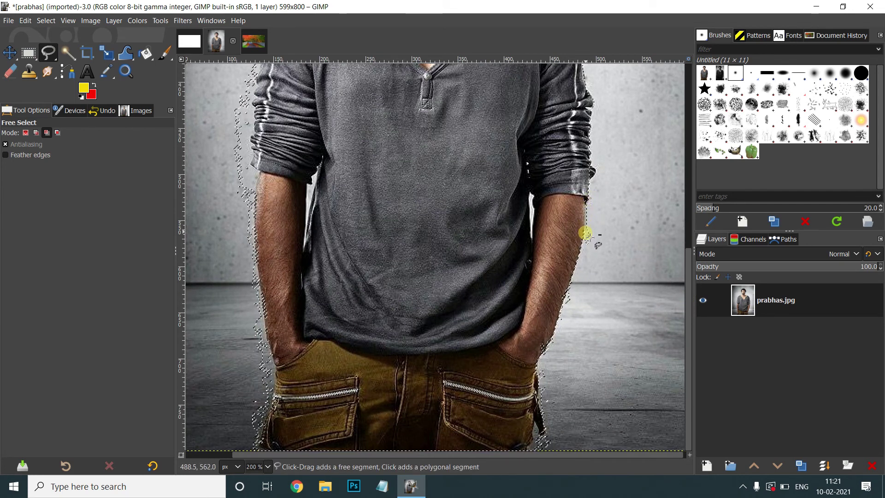
{"action": "key", "text": "Return"}
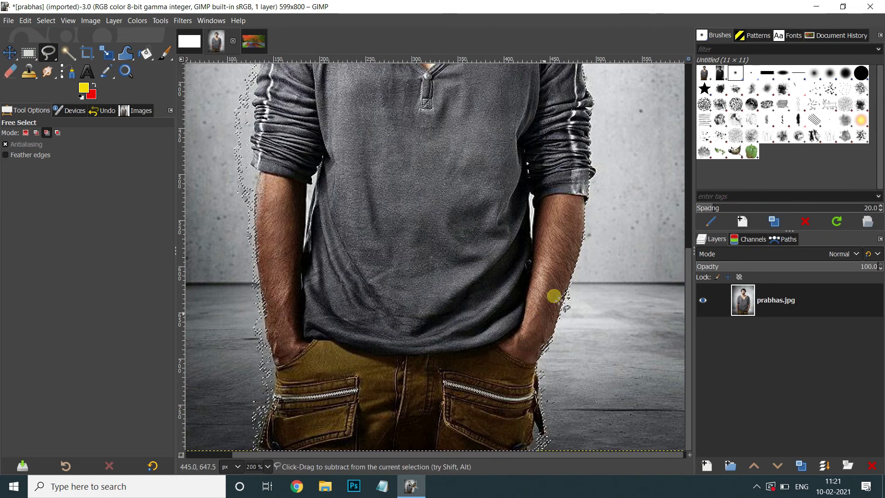
Subtract the background beside the trouser pocket down to the photo's bottom.
{"action": "left_click", "coordinate": [571, 282], "text": "ctrl"}
{"action": "mouse_move", "coordinate": [550, 338]}
{"action": "left_mouse_down"}
{"action": "mouse_move", "coordinate": [528, 457]}
{"action": "mouse_move", "coordinate": [575, 403]}
{"action": "mouse_move", "coordinate": [614, 277]}
{"action": "mouse_move", "coordinate": [575, 281]}
{"action": "left_mouse_up"}
{"action": "left_click", "coordinate": [575, 282]}
{"action": "key", "text": "Return"}
Add a lobe beside the man's hair to the selection, then undo it.
{"action": "scroll", "coordinate": [686, 234], "scroll_direction": "up", "scroll_amount": 1}
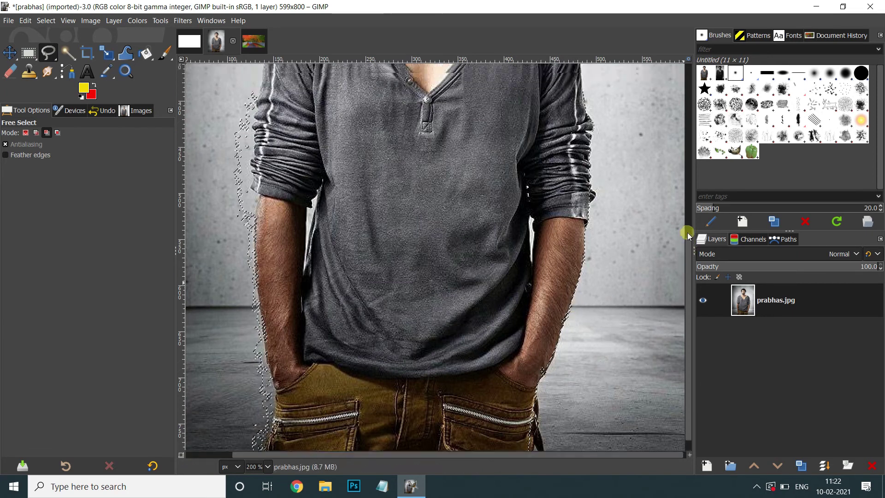
{"action": "scroll", "coordinate": [687, 234], "scroll_direction": "up", "scroll_amount": 8}
{"action": "scroll", "coordinate": [677, 144], "scroll_direction": "up", "scroll_amount": 3}
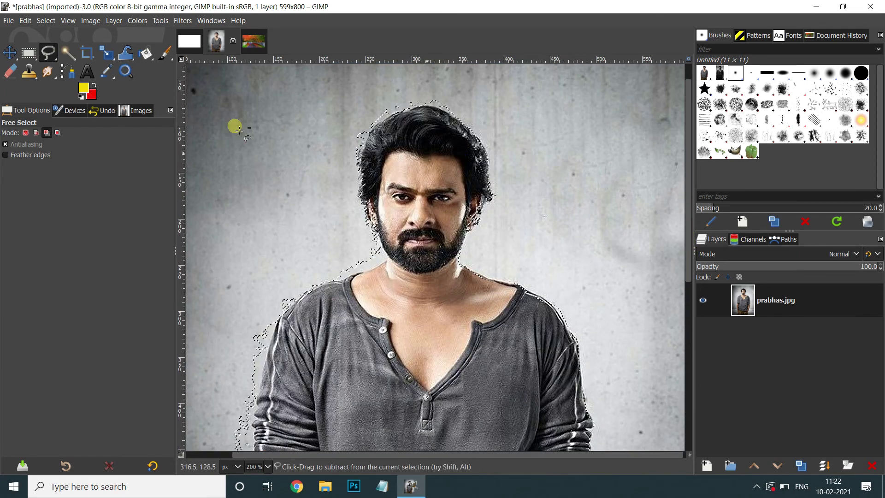
{"action": "left_click", "coordinate": [35, 132]}
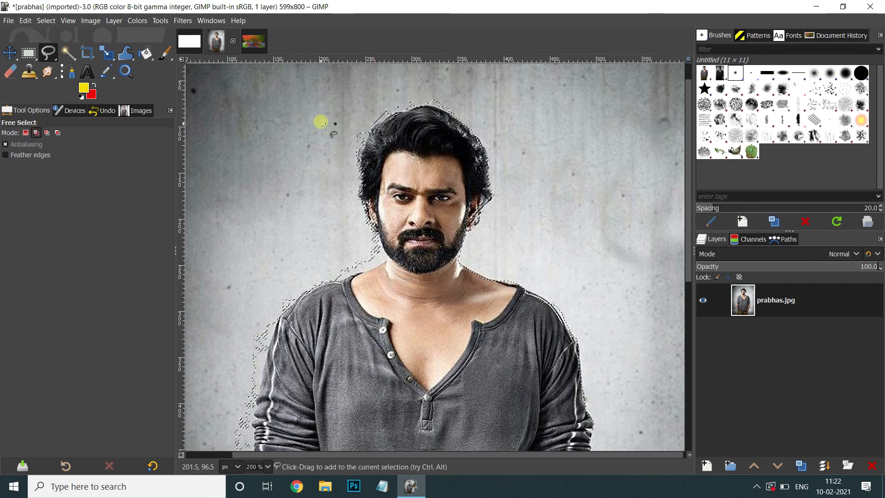
{"action": "left_click_drag", "start_coordinate": [429, 158], "coordinate": [474, 188]}
{"action": "left_click_drag", "start_coordinate": [454, 143], "coordinate": [426, 147]}
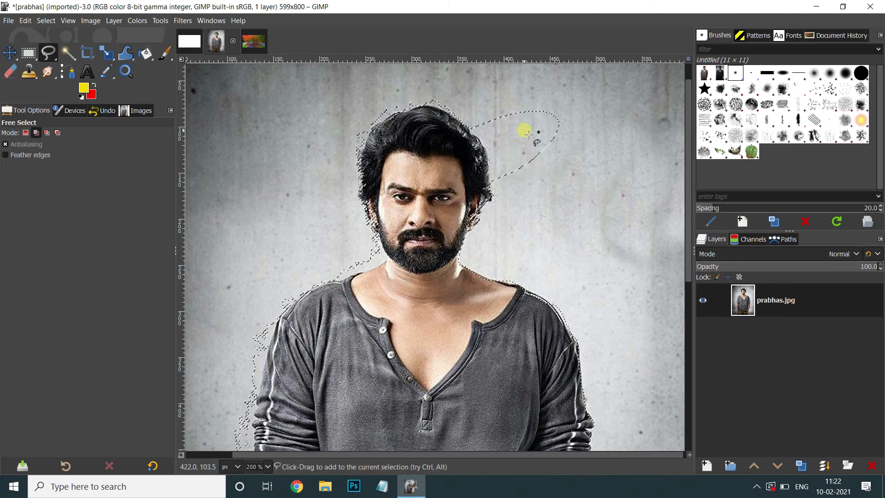
{"action": "key", "text": "ctrl"}
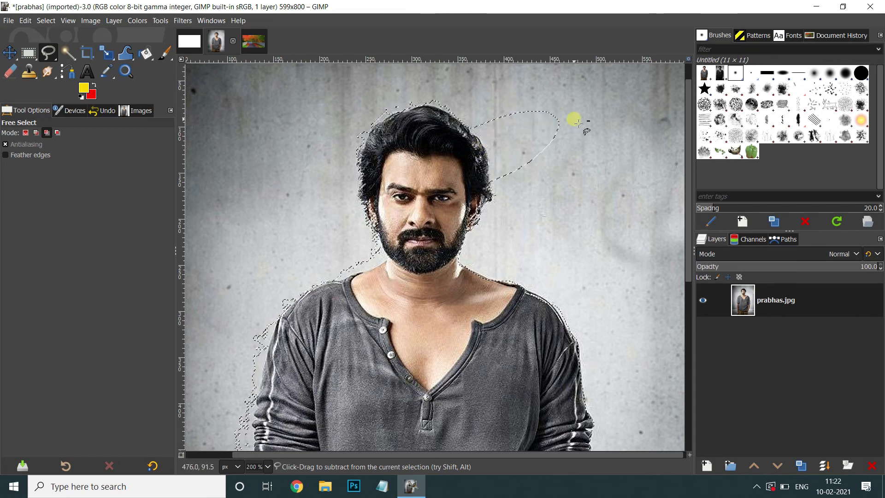
{"action": "key", "text": "ctrl+z"}
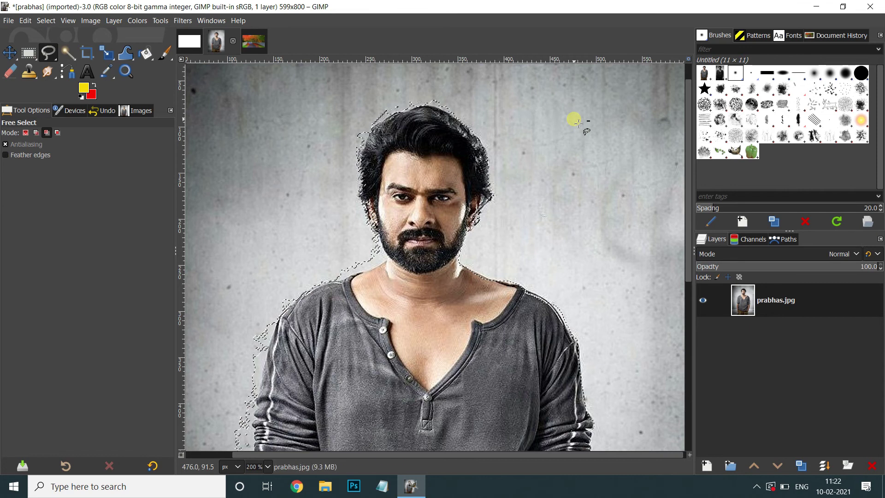
Subtract the wall background left of the head, shoulder and arm from the selection.
{"action": "left_click", "coordinate": [47, 133]}
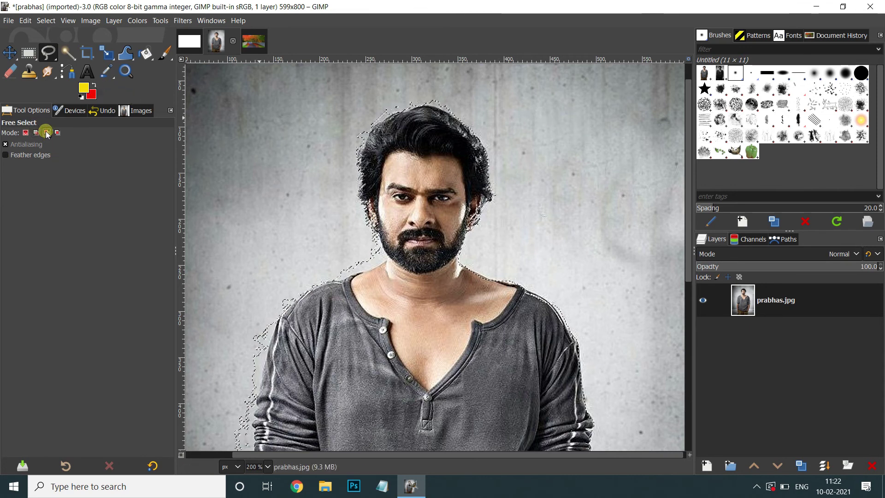
{"action": "left_click", "coordinate": [470, 130]}
{"action": "mouse_move", "coordinate": [469, 124]}
{"action": "left_mouse_down"}
{"action": "mouse_move", "coordinate": [462, 105]}
{"action": "mouse_move", "coordinate": [435, 110]}
{"action": "left_mouse_up"}
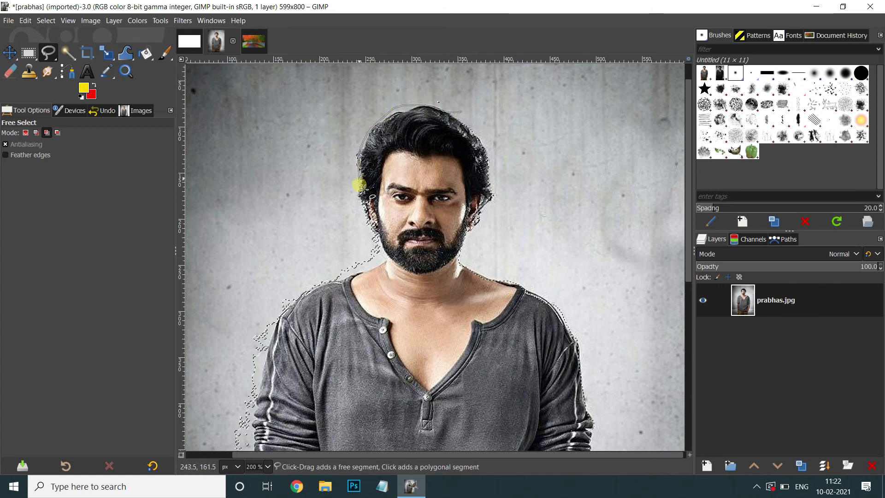
{"action": "mouse_move", "coordinate": [377, 268]}
{"action": "left_mouse_down"}
{"action": "mouse_move", "coordinate": [311, 282]}
{"action": "mouse_move", "coordinate": [428, 85]}
{"action": "mouse_move", "coordinate": [460, 111]}
{"action": "left_mouse_up"}
{"action": "scroll", "coordinate": [272, 122], "scroll_direction": "down", "scroll_amount": 5}
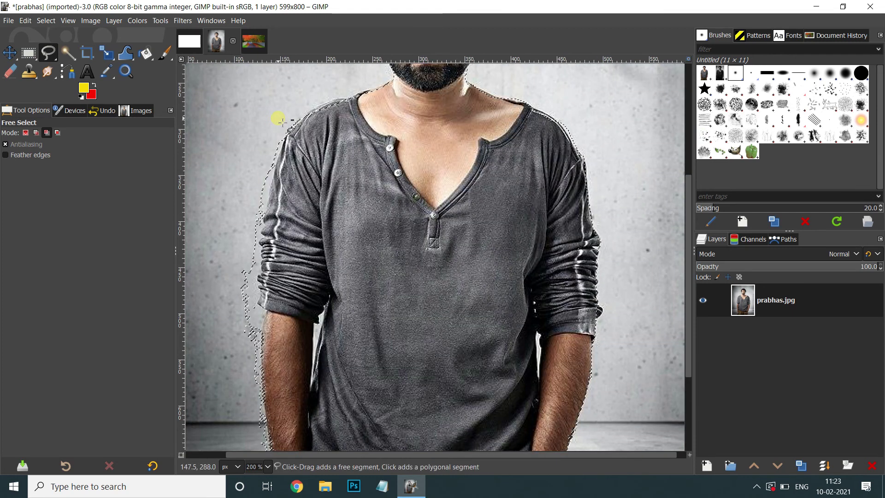
{"action": "mouse_move", "coordinate": [295, 94]}
{"action": "left_mouse_down"}
{"action": "mouse_move", "coordinate": [257, 270]}
{"action": "mouse_move", "coordinate": [268, 448]}
{"action": "mouse_move", "coordinate": [241, 410]}
{"action": "mouse_move", "coordinate": [237, 221]}
{"action": "mouse_move", "coordinate": [262, 109]}
{"action": "mouse_move", "coordinate": [295, 95]}
{"action": "left_mouse_up"}
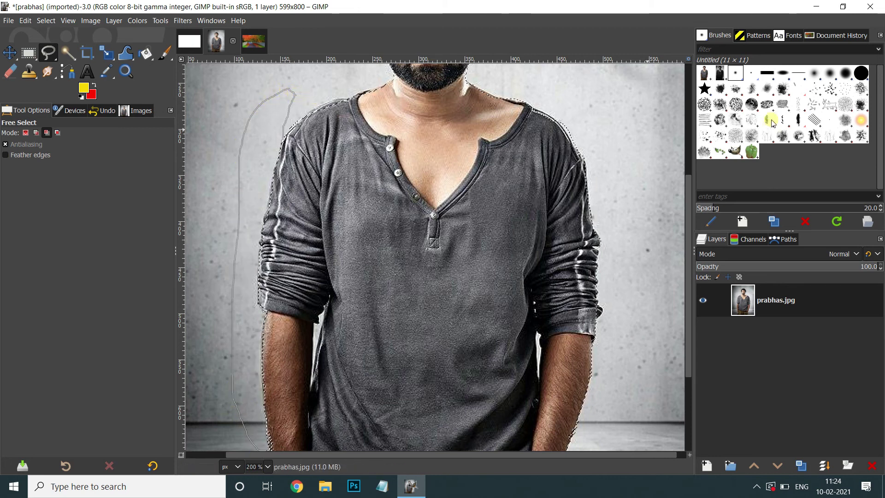
{"action": "key", "text": "Return"}
Subtract a small loop of background beside the man's left arm.
{"action": "scroll", "coordinate": [503, 282], "scroll_direction": "down", "scroll_amount": 2}
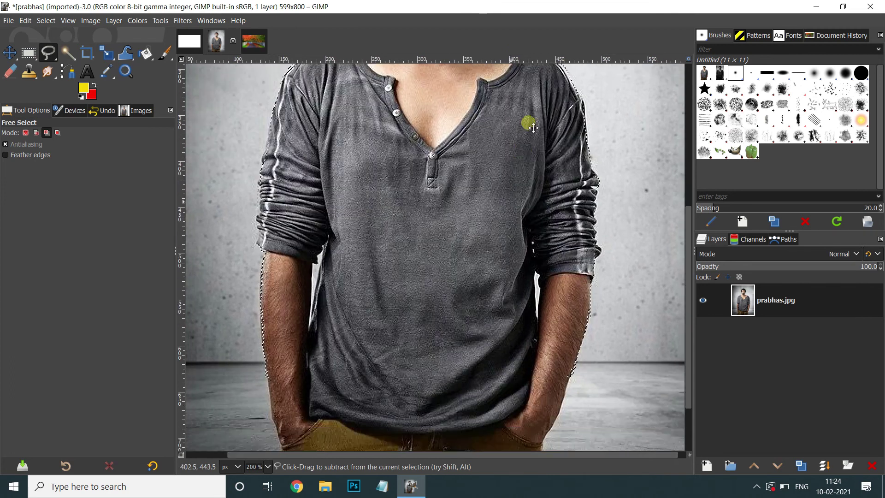
{"action": "scroll", "coordinate": [524, 118], "scroll_direction": "down", "scroll_amount": 3}
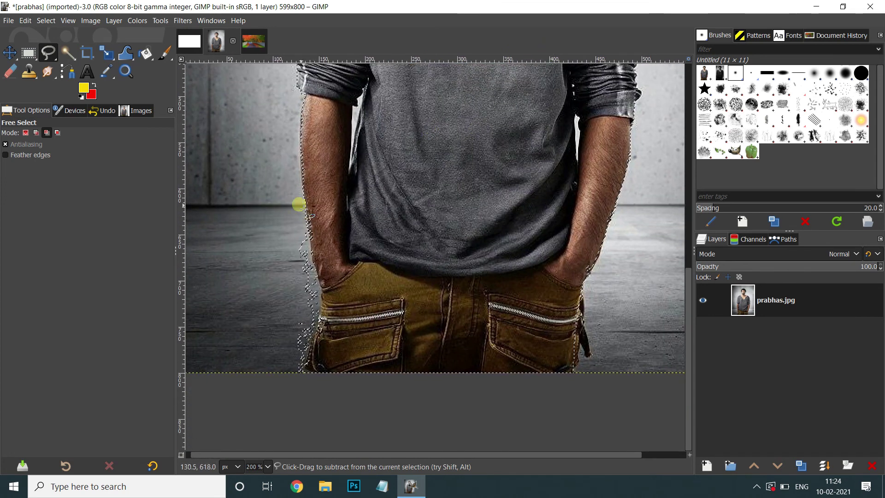
{"action": "mouse_move", "coordinate": [292, 192]}
{"action": "left_mouse_down"}
{"action": "mouse_move", "coordinate": [321, 307]}
{"action": "mouse_move", "coordinate": [309, 366]}
{"action": "mouse_move", "coordinate": [277, 358]}
{"action": "mouse_move", "coordinate": [300, 198]}
{"action": "left_mouse_up"}
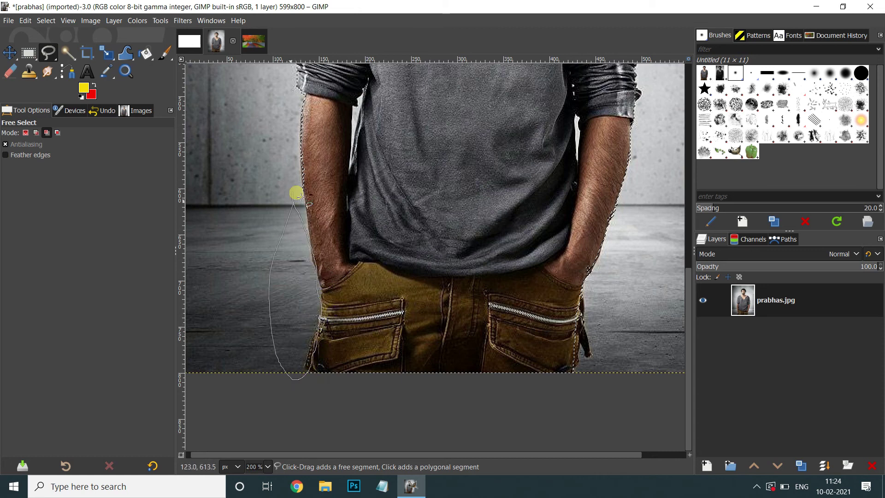
{"action": "key", "text": "Return"}
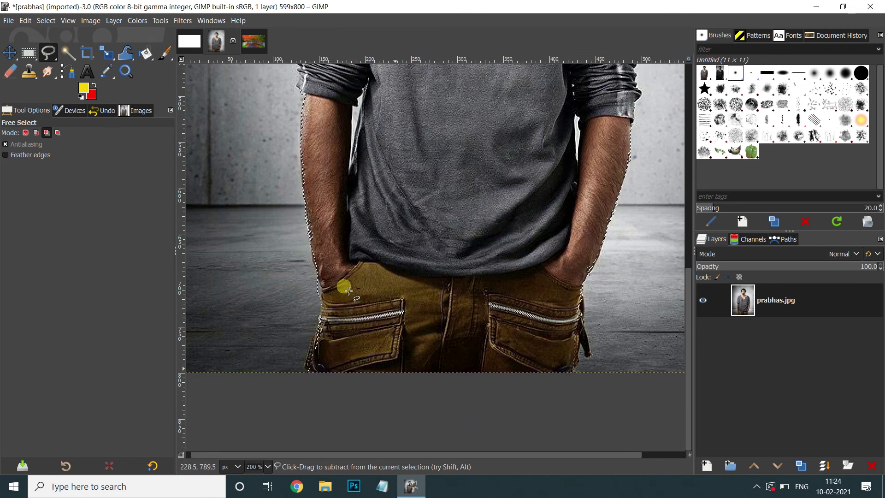
Add the left and right trouser pockets to the selection, down to the bottom edge.
{"action": "left_click", "coordinate": [35, 134]}
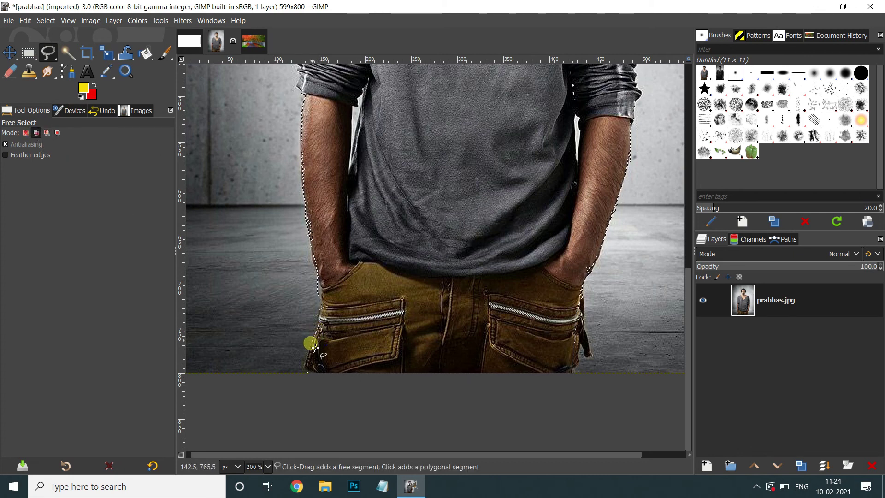
{"action": "left_click_drag", "start_coordinate": [304, 377], "coordinate": [333, 329]}
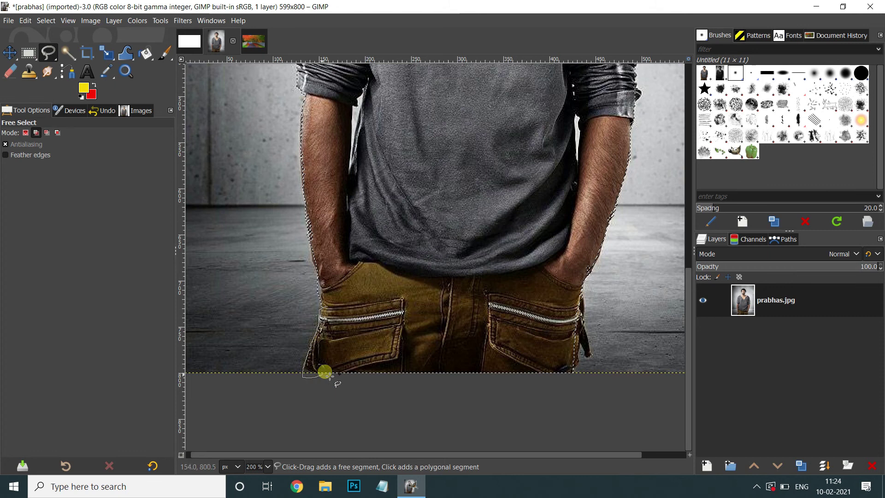
{"action": "key", "text": "Return"}
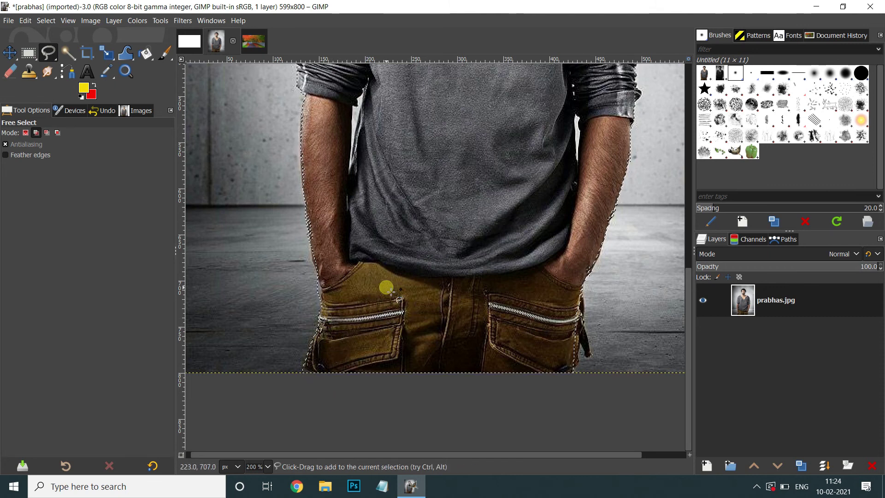
{"action": "left_click_drag", "start_coordinate": [575, 278], "coordinate": [590, 298]}
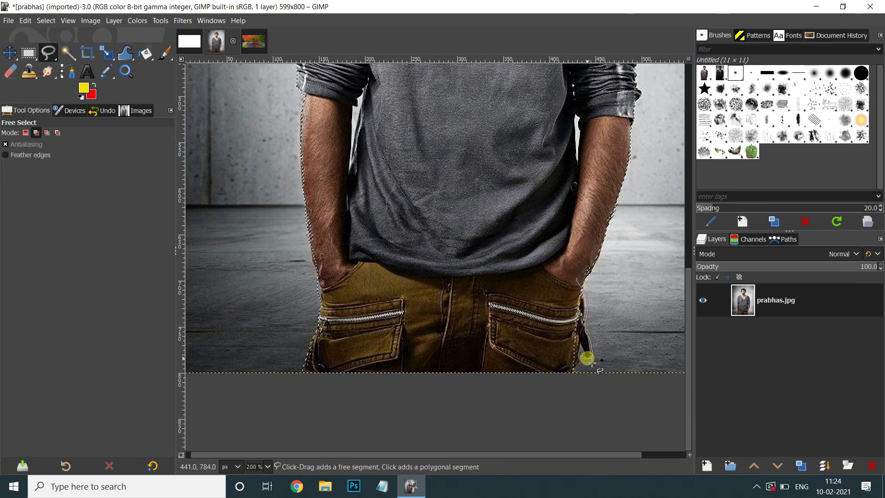
{"action": "left_click_drag", "start_coordinate": [586, 345], "coordinate": [572, 284]}
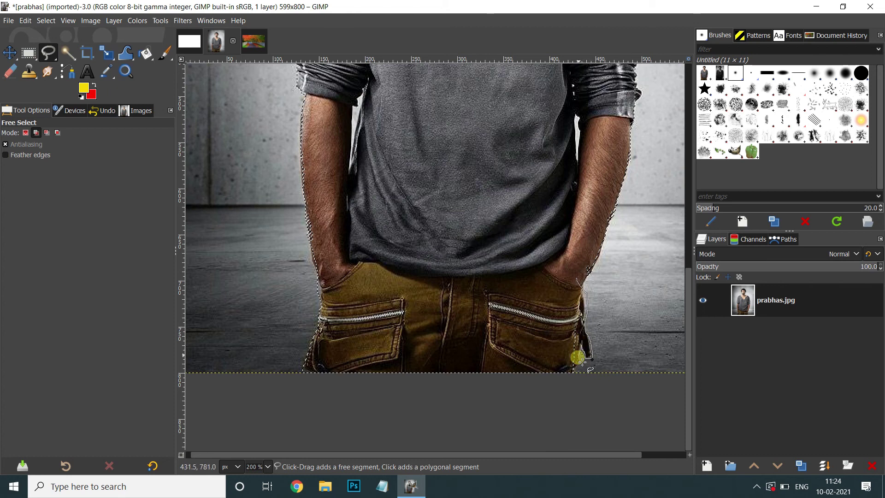
{"action": "key", "text": "Return"}
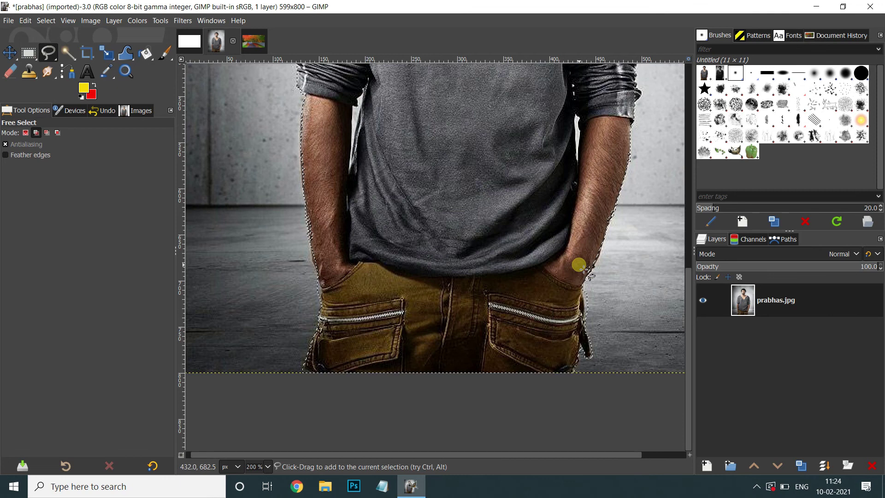
Subtract the stray wall along the left side of the man's hair.
{"action": "scroll", "coordinate": [579, 265], "scroll_direction": "up", "scroll_amount": 10}
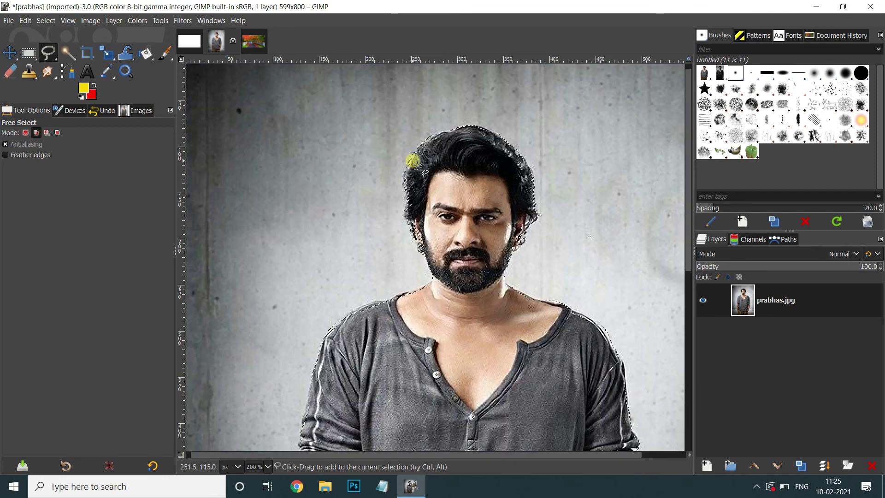
{"action": "scroll", "coordinate": [425, 152], "scroll_direction": "up", "scroll_amount": 1}
{"action": "scroll", "coordinate": [426, 146], "scroll_direction": "up", "scroll_amount": 1}
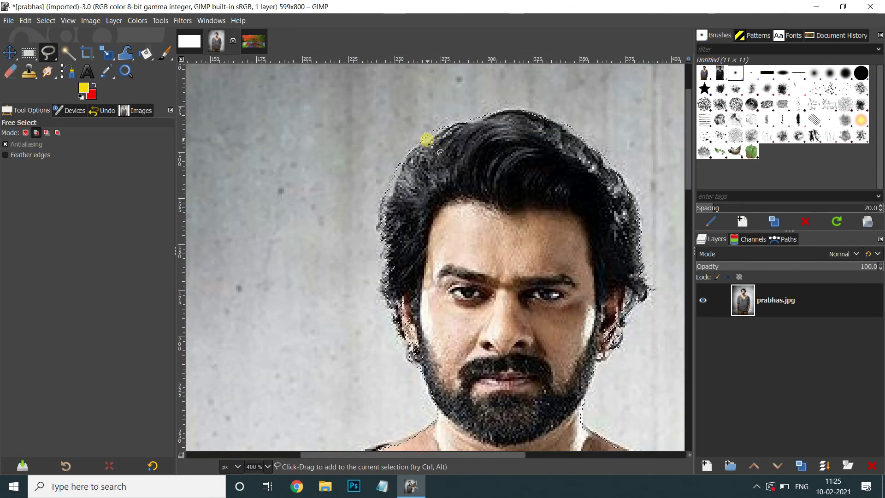
{"action": "scroll", "coordinate": [427, 140], "scroll_direction": "up", "scroll_amount": 1}
{"action": "left_click", "coordinate": [47, 132]}
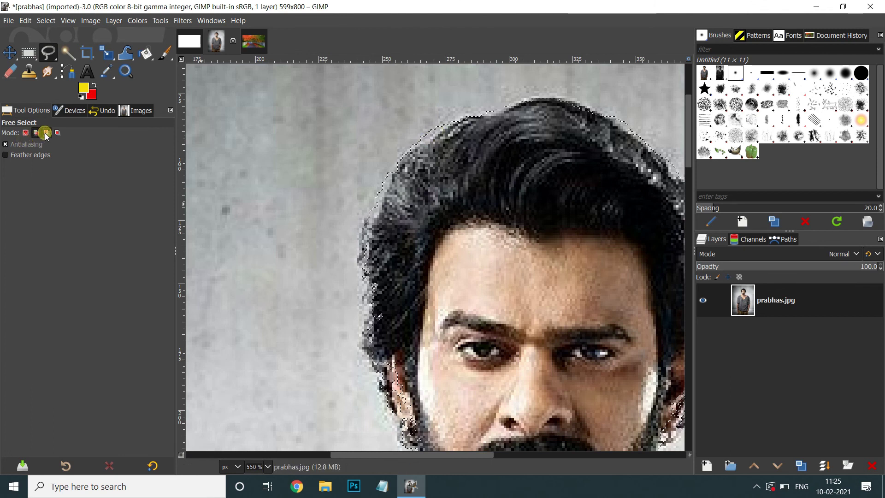
{"action": "mouse_move", "coordinate": [365, 276]}
{"action": "left_mouse_down"}
{"action": "mouse_move", "coordinate": [381, 191]}
{"action": "mouse_move", "coordinate": [424, 143]}
{"action": "left_mouse_up"}
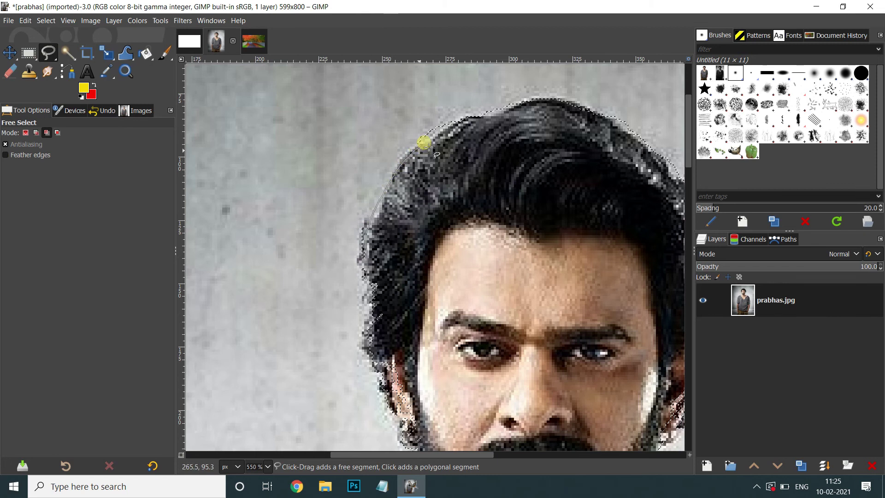
{"action": "mouse_move", "coordinate": [404, 134]}
{"action": "left_mouse_down"}
{"action": "mouse_move", "coordinate": [355, 183]}
{"action": "mouse_move", "coordinate": [347, 258]}
{"action": "left_mouse_up"}
{"action": "left_click", "coordinate": [379, 269]}
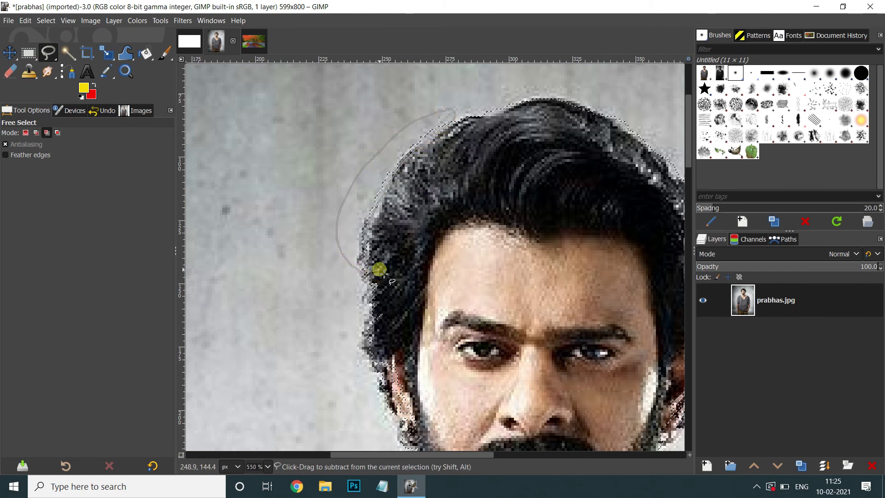
{"action": "left_click", "coordinate": [380, 269]}
Copy the selected man to the clipboard.
{"action": "scroll", "coordinate": [379, 269], "scroll_direction": "down", "scroll_amount": 1}
{"action": "scroll", "coordinate": [379, 269], "scroll_direction": "down", "scroll_amount": 1}
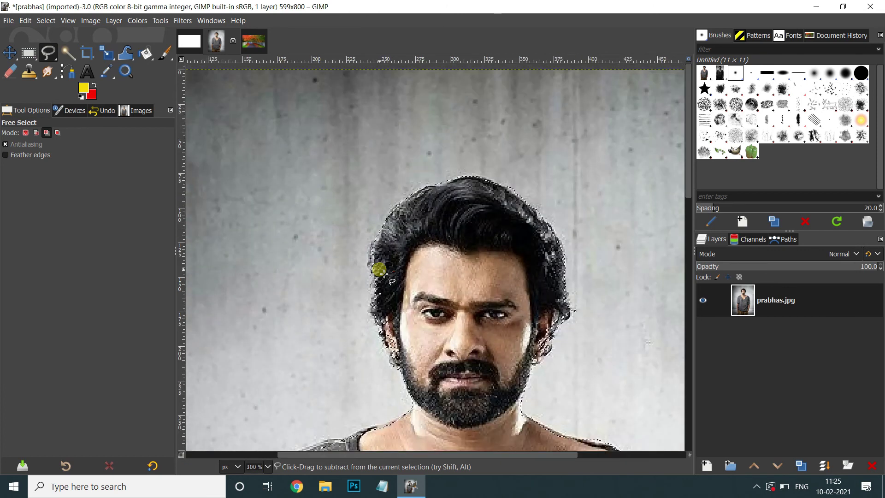
{"action": "scroll", "coordinate": [379, 269], "scroll_direction": "down", "scroll_amount": 2}
{"action": "scroll", "coordinate": [379, 269], "scroll_direction": "down", "scroll_amount": 1}
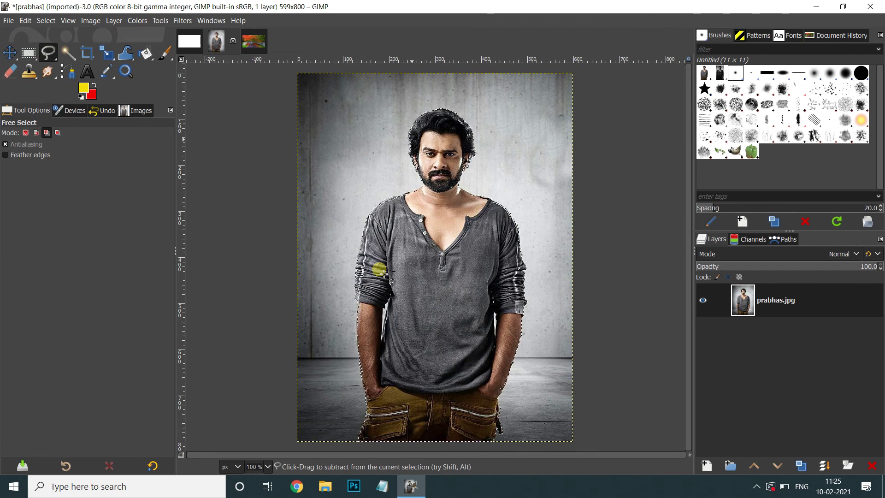
{"action": "key", "text": "ctrl+c"}
Paste the man into wwwwww.jpg as a new layer and move him to the bottom-left.
{"action": "left_click", "coordinate": [253, 46]}
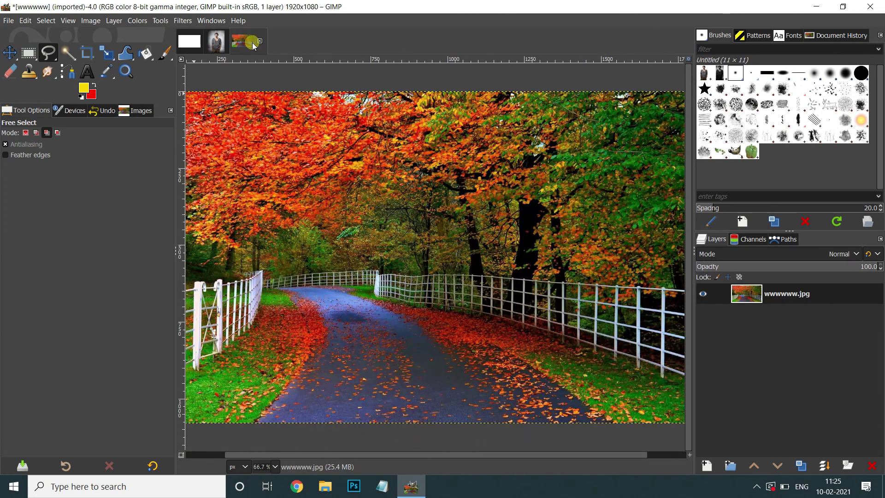
{"action": "key", "text": "ctrl+v"}
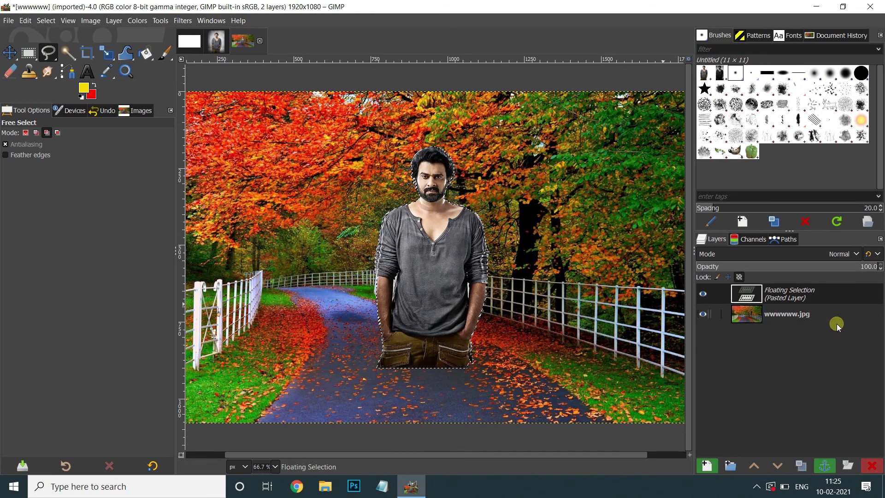
{"action": "left_click", "coordinate": [709, 468]}
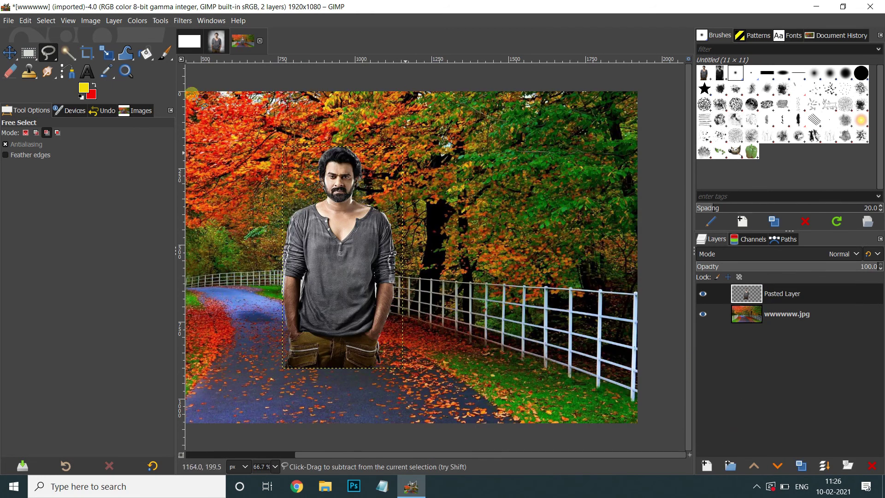
{"action": "left_click", "coordinate": [9, 53]}
{"action": "mouse_move", "coordinate": [376, 261]}
{"action": "left_mouse_down"}
{"action": "mouse_move", "coordinate": [298, 315]}
{"action": "mouse_move", "coordinate": [281, 317]}
{"action": "left_mouse_up"}
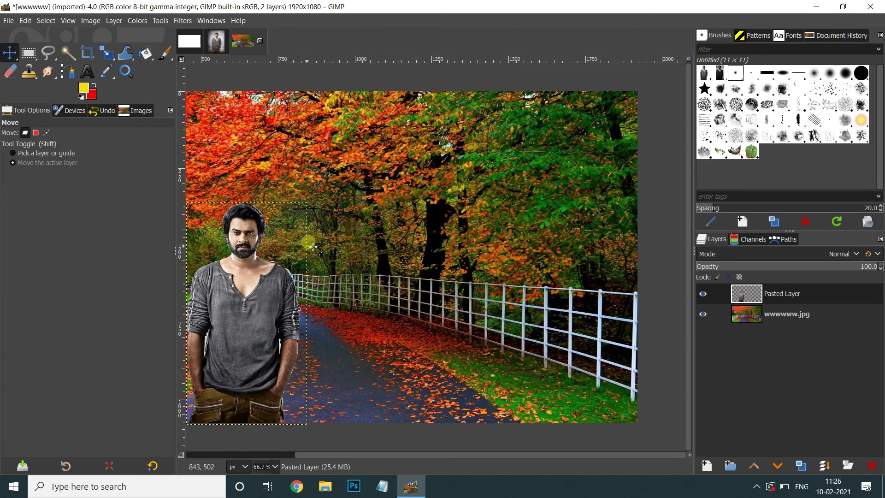
Browse the transform and selection tool groups, trying Scissors Select before returning to Free Select.
{"action": "right_click", "coordinate": [112, 59]}
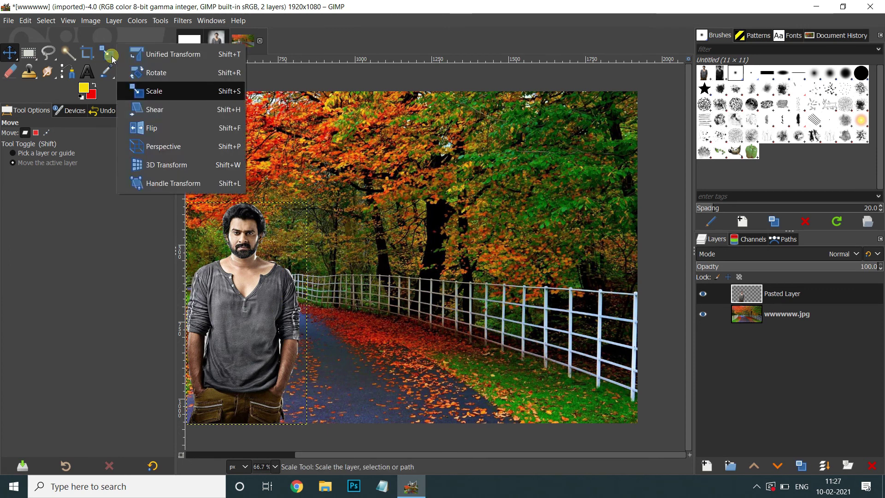
{"action": "left_click", "coordinate": [49, 54]}
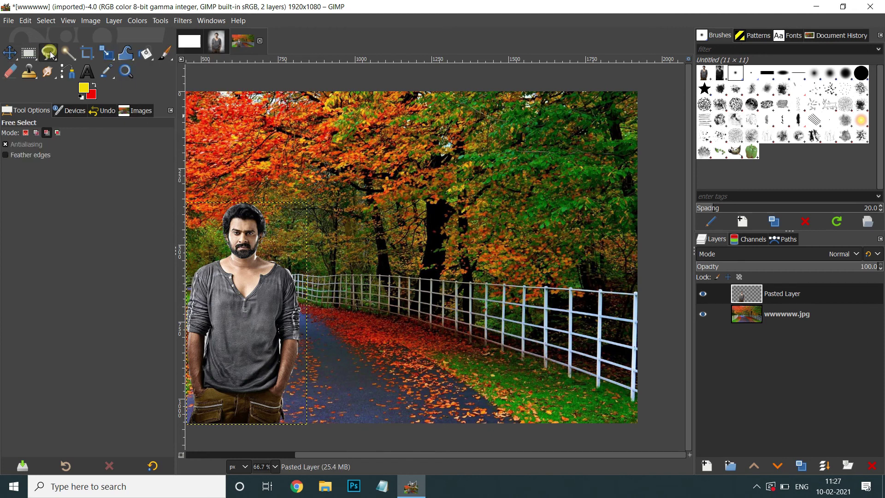
{"action": "left_click", "coordinate": [26, 133]}
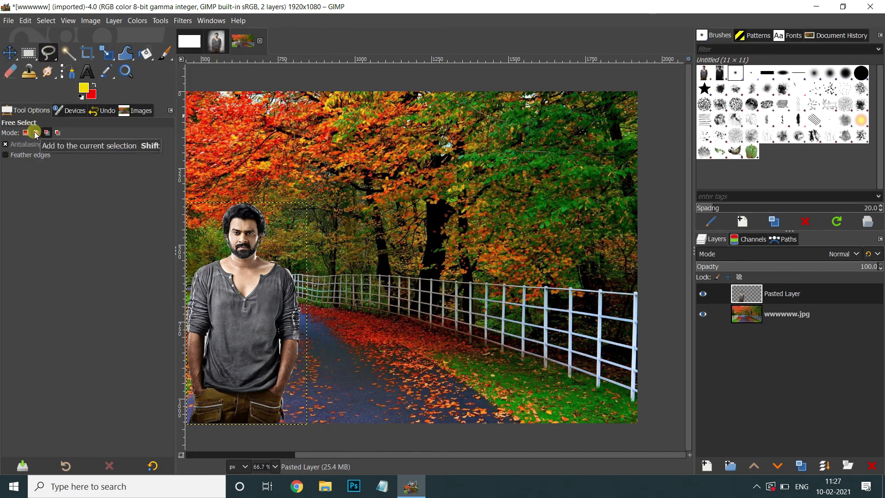
{"action": "left_click", "coordinate": [40, 73]}
{"action": "left_click", "coordinate": [47, 53]}
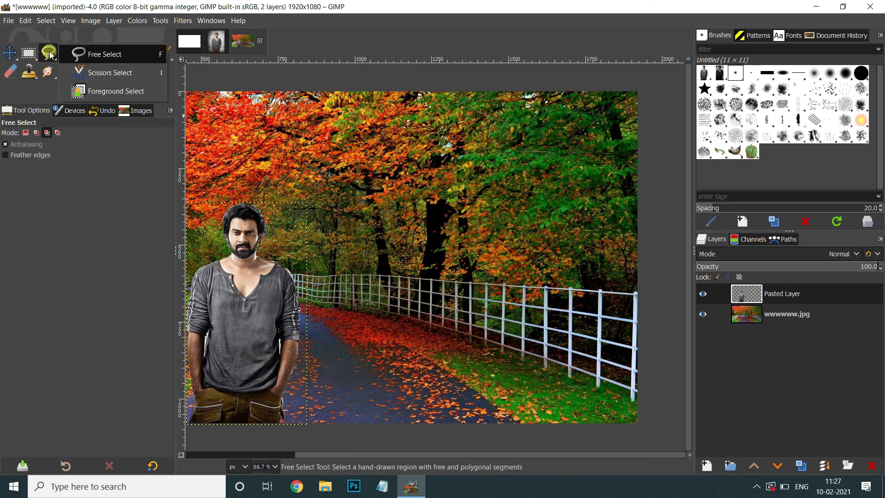
{"action": "left_click", "coordinate": [105, 73]}
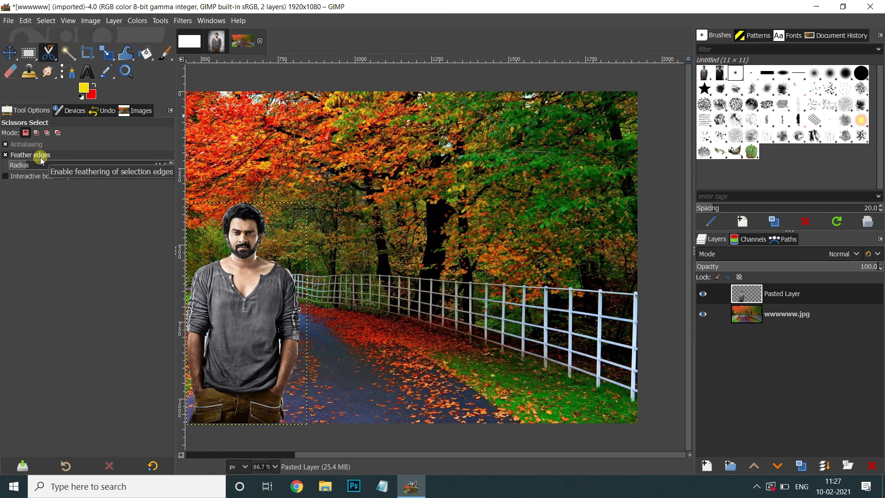
{"action": "left_click", "coordinate": [49, 53]}
{"action": "left_click", "coordinate": [98, 56]}
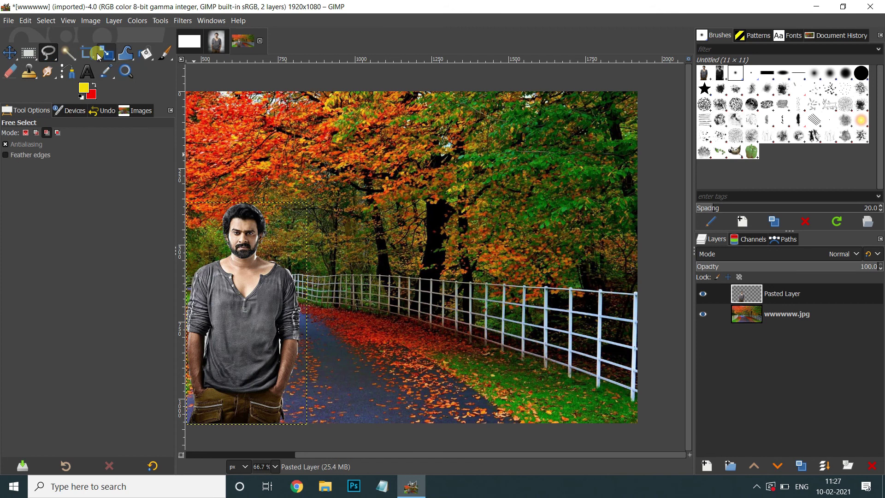
On the Untitled image, lasso an oval and fill it with solid yellow.
{"action": "left_click", "coordinate": [189, 39]}
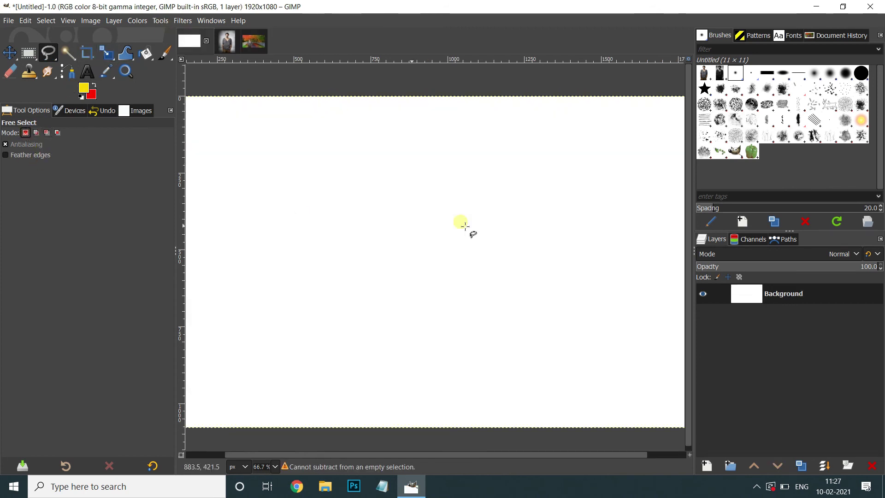
{"action": "mouse_move", "coordinate": [426, 160]}
{"action": "left_mouse_down"}
{"action": "mouse_move", "coordinate": [391, 246]}
{"action": "mouse_move", "coordinate": [424, 161]}
{"action": "left_mouse_up"}
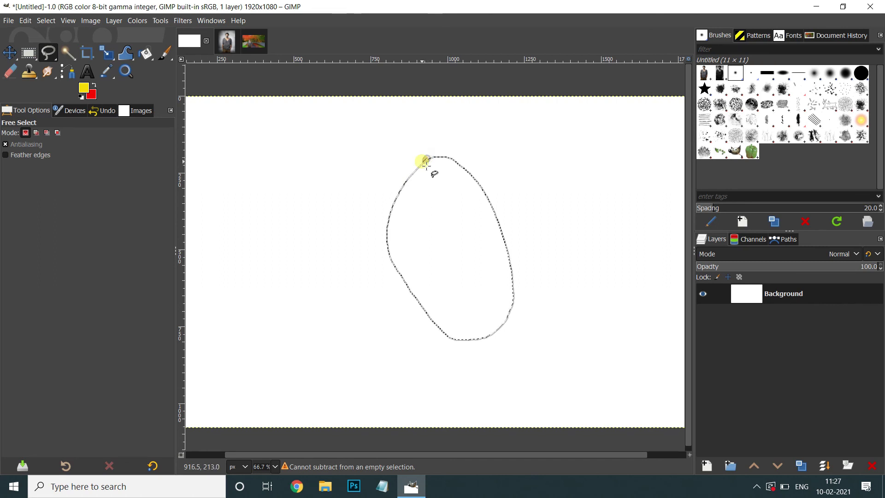
{"action": "key", "text": "Return"}
{"action": "key", "text": "ctrl"}
{"action": "key", "text": "ctrl+comma"}
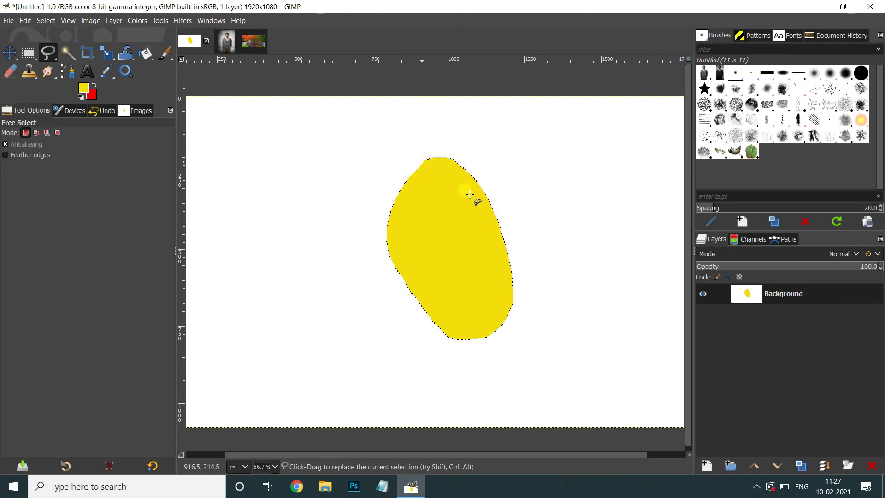
Enable Feather edges with a larger radius and fill a second, soft-edged yellow oval.
{"action": "left_click", "coordinate": [28, 156]}
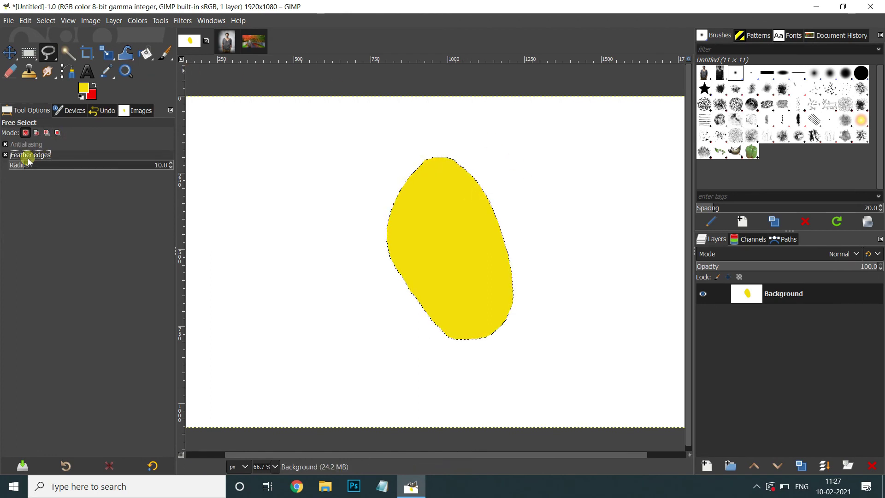
{"action": "left_click_drag", "start_coordinate": [35, 163], "coordinate": [100, 163]}
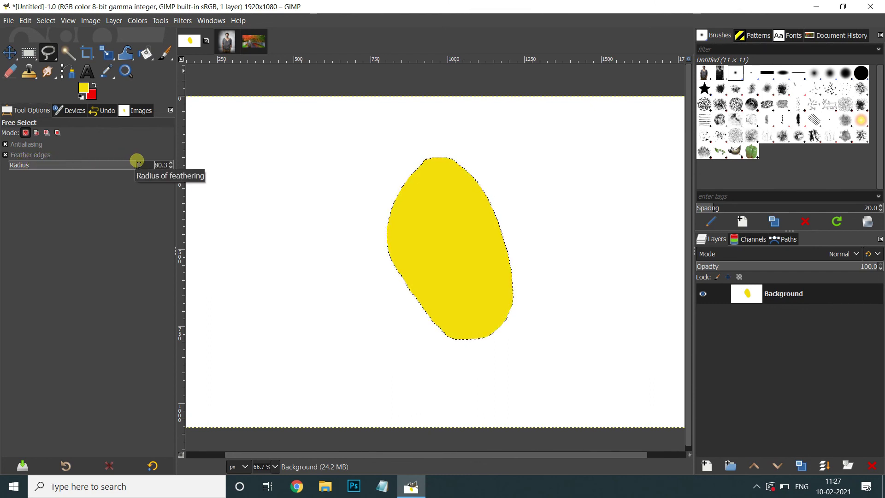
{"action": "mouse_move", "coordinate": [257, 152]}
{"action": "left_mouse_down"}
{"action": "mouse_move", "coordinate": [276, 146]}
{"action": "mouse_move", "coordinate": [327, 218]}
{"action": "mouse_move", "coordinate": [268, 262]}
{"action": "mouse_move", "coordinate": [260, 157]}
{"action": "left_mouse_up"}
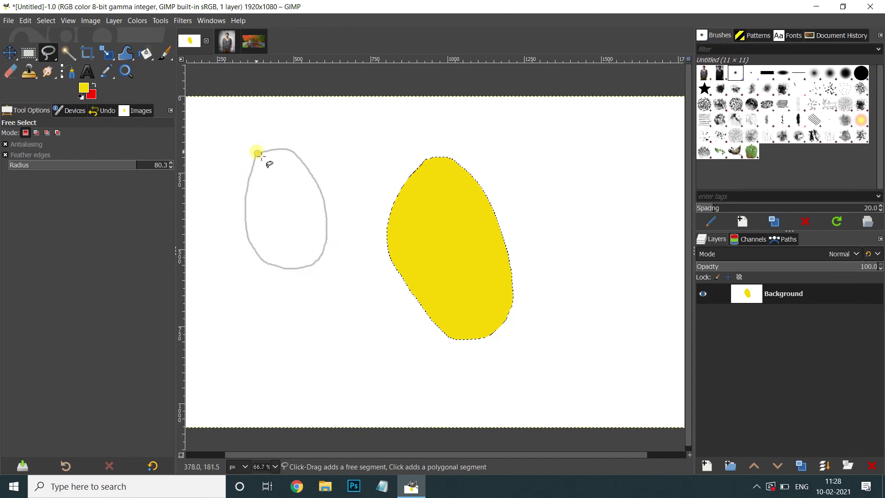
{"action": "key", "text": "Return"}
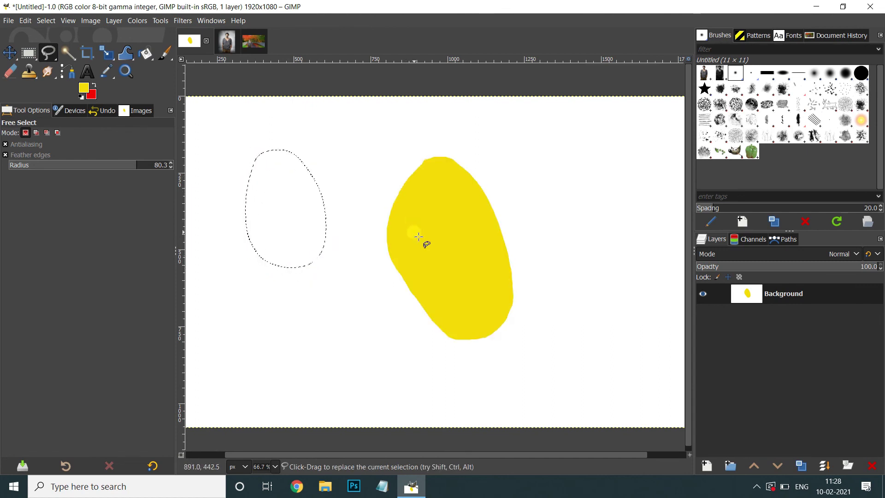
{"action": "key", "text": "ctrl"}
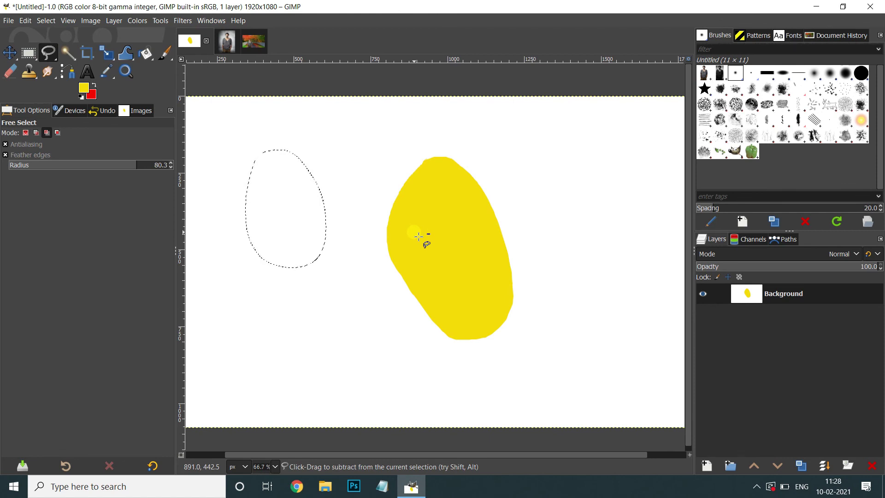
{"action": "key", "text": "ctrl+comma"}
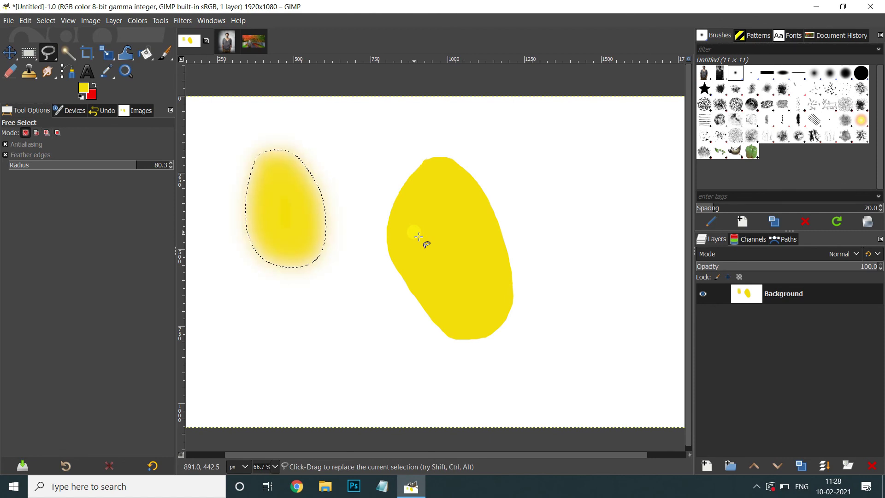
Switch to Scissors Select and change one of its tool options.
{"action": "left_click", "coordinate": [48, 53]}
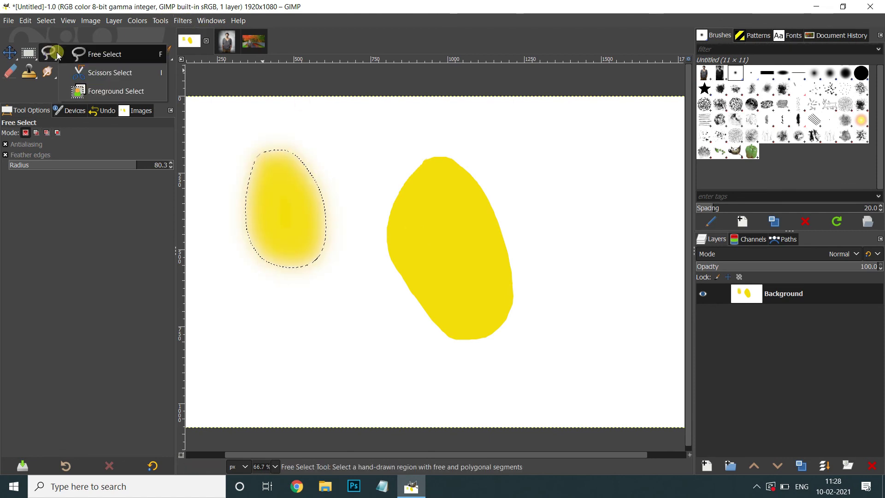
{"action": "left_click", "coordinate": [91, 74]}
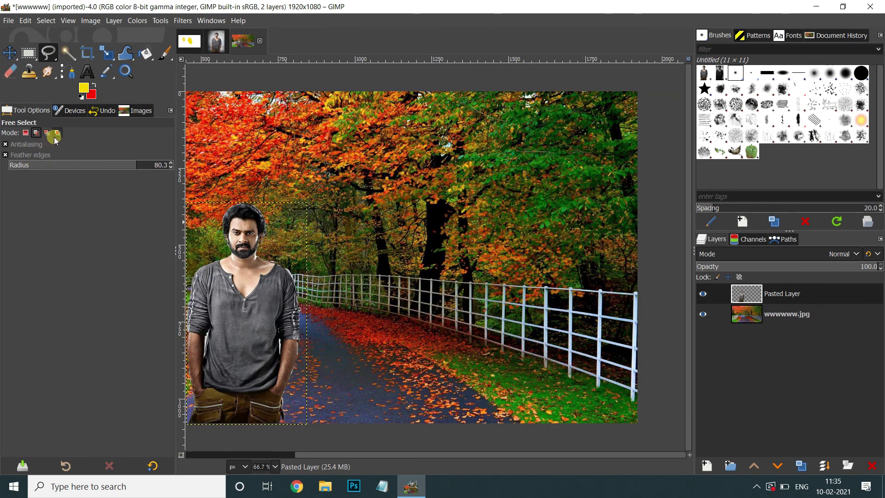
{"action": "left_click", "coordinate": [56, 133]}
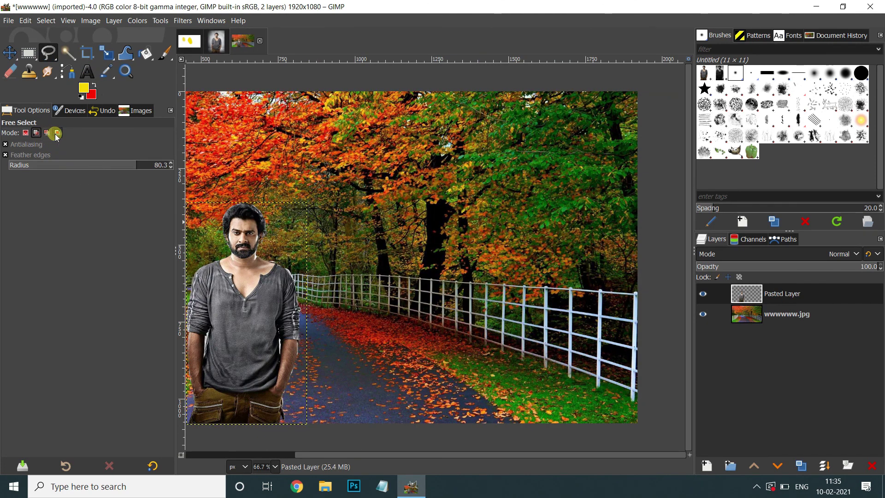
{"action": "left_click", "coordinate": [27, 53]}
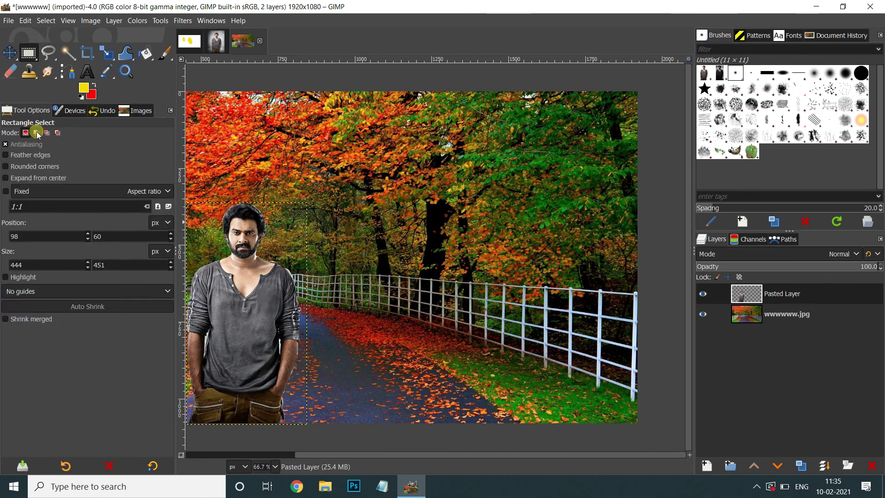